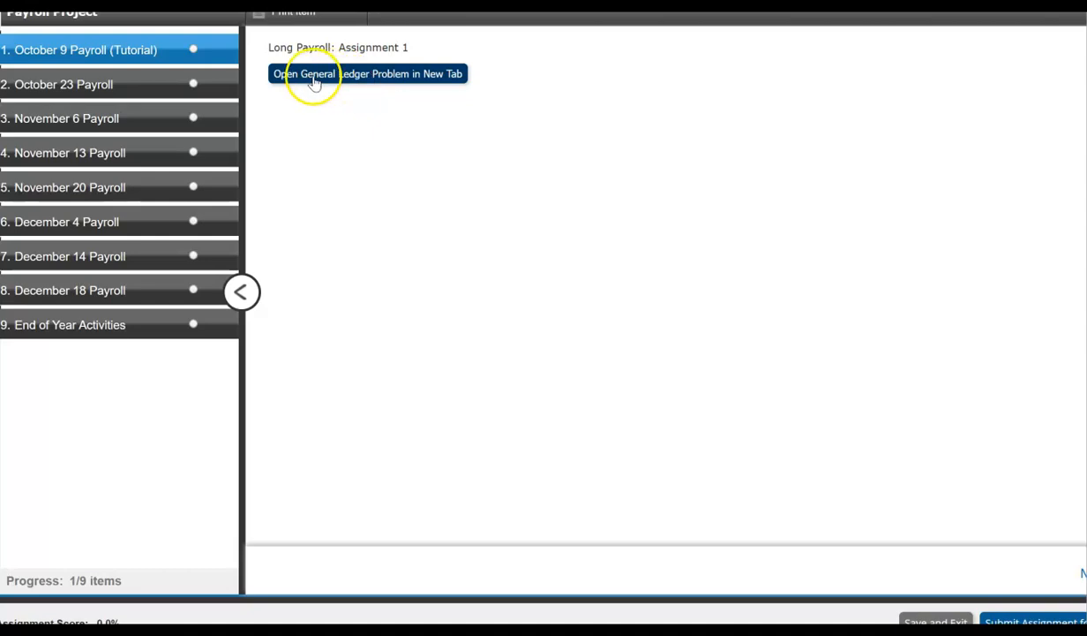
Open the October 9 payroll general ledger problem, start the Get Started tour and read its assignment panel tips.
{"action": "left_click", "coordinate": [366, 76]}
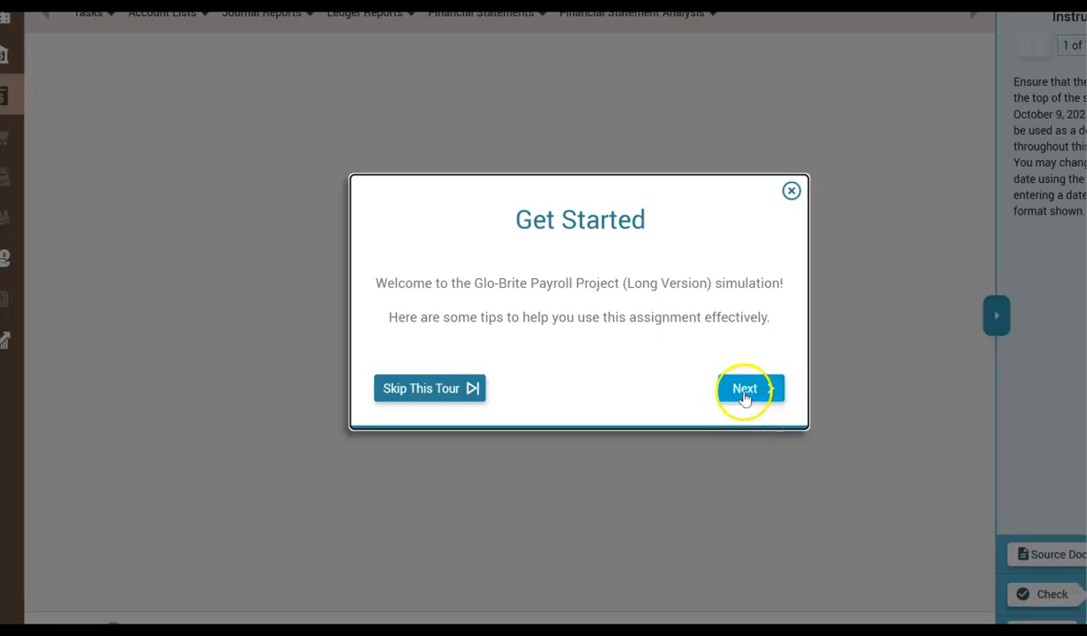
{"action": "left_click", "coordinate": [744, 393]}
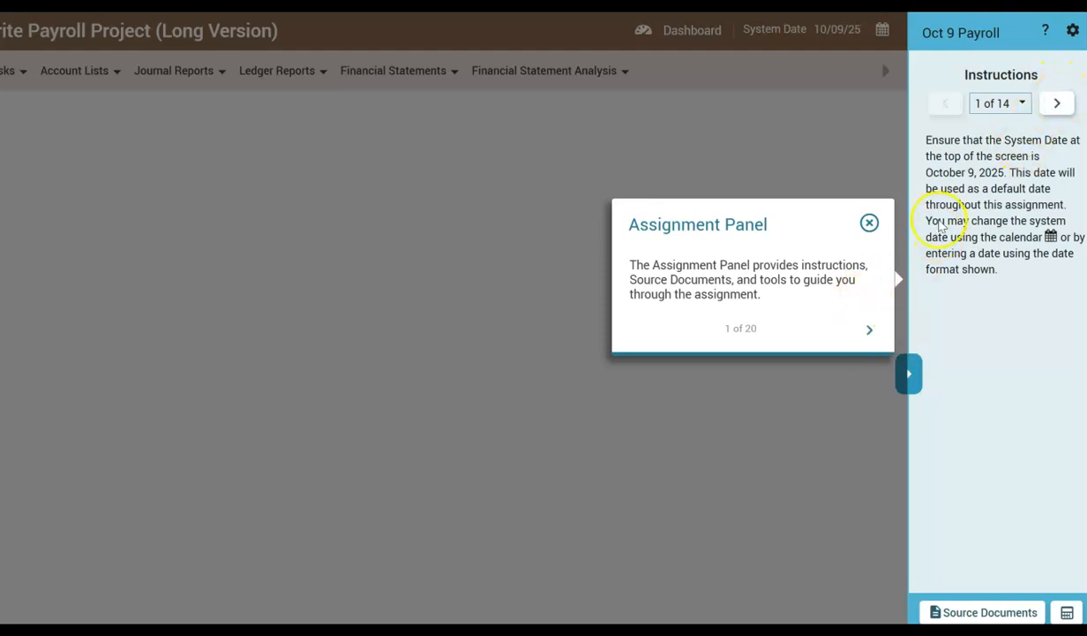
{"action": "left_click", "coordinate": [868, 332]}
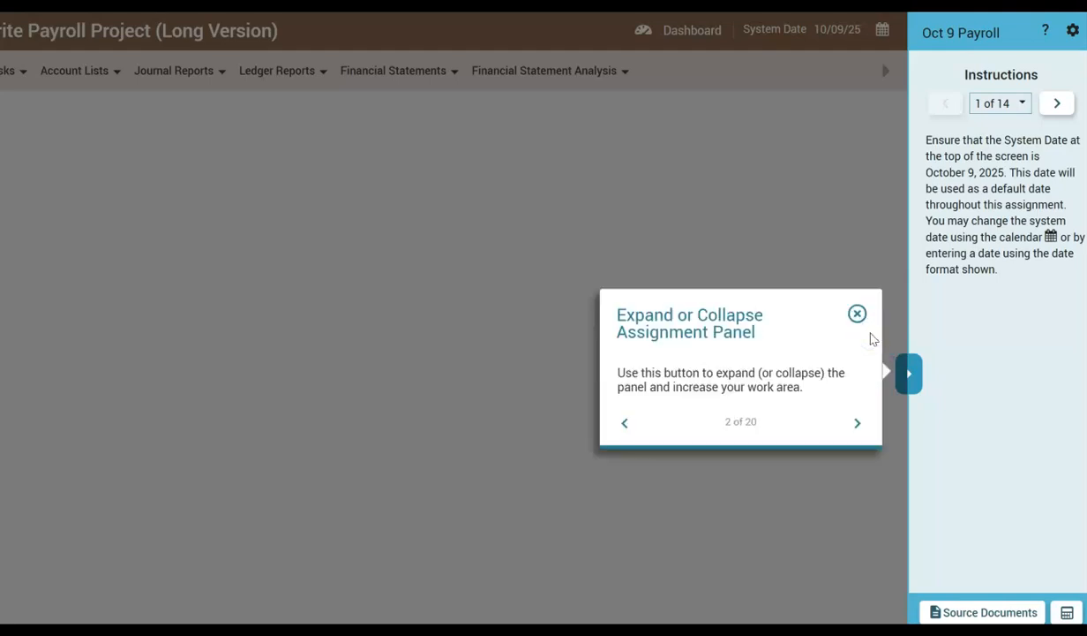
{"action": "left_click", "coordinate": [1058, 104]}
{"action": "left_click", "coordinate": [857, 423]}
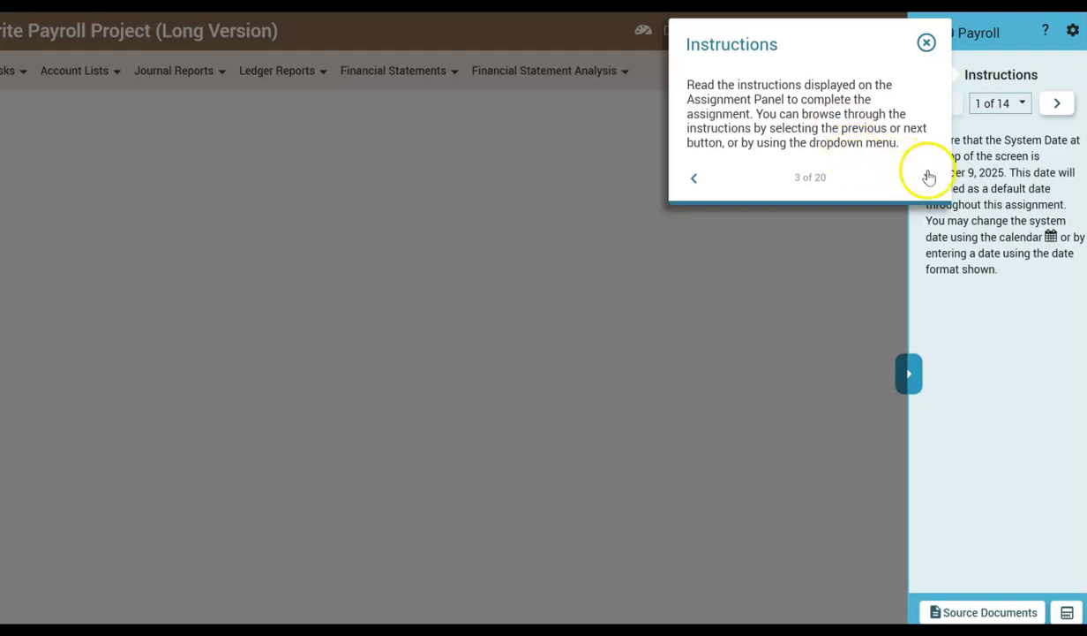
Read the tour's Source Documents tips and look through the sample employee list.
{"action": "left_click", "coordinate": [927, 179]}
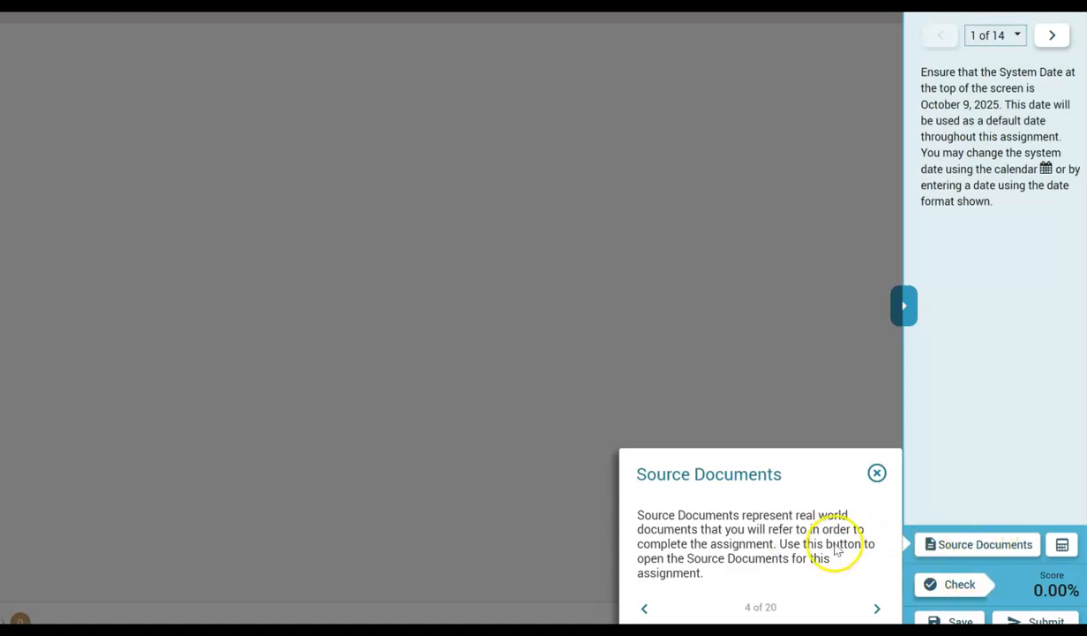
{"action": "left_click", "coordinate": [876, 607]}
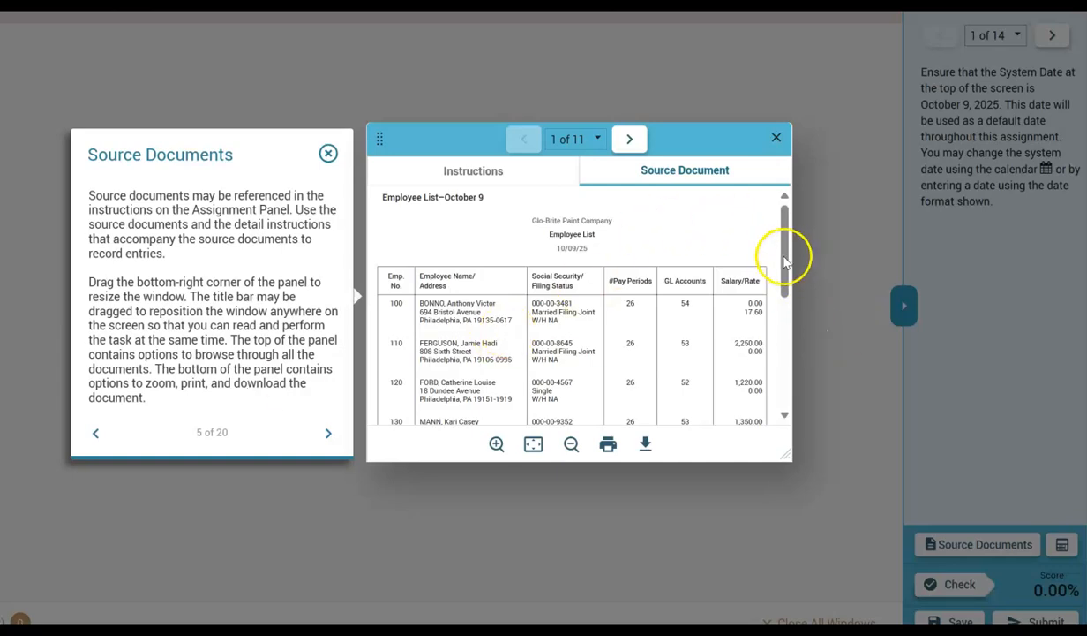
{"action": "left_click_drag", "start_coordinate": [779, 259], "coordinate": [782, 368]}
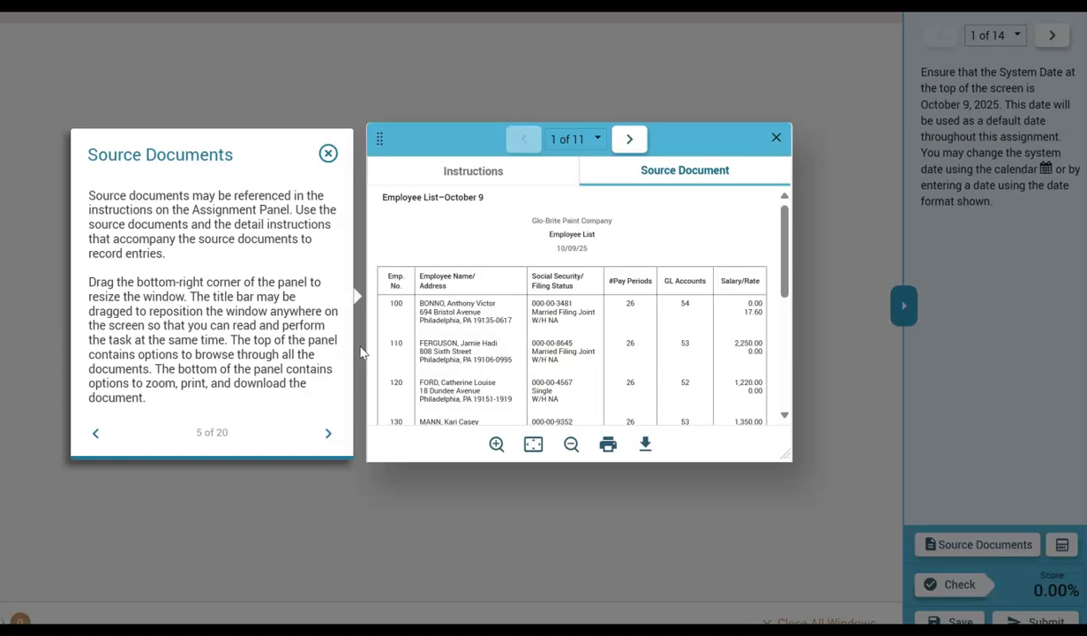
{"action": "left_click", "coordinate": [329, 436]}
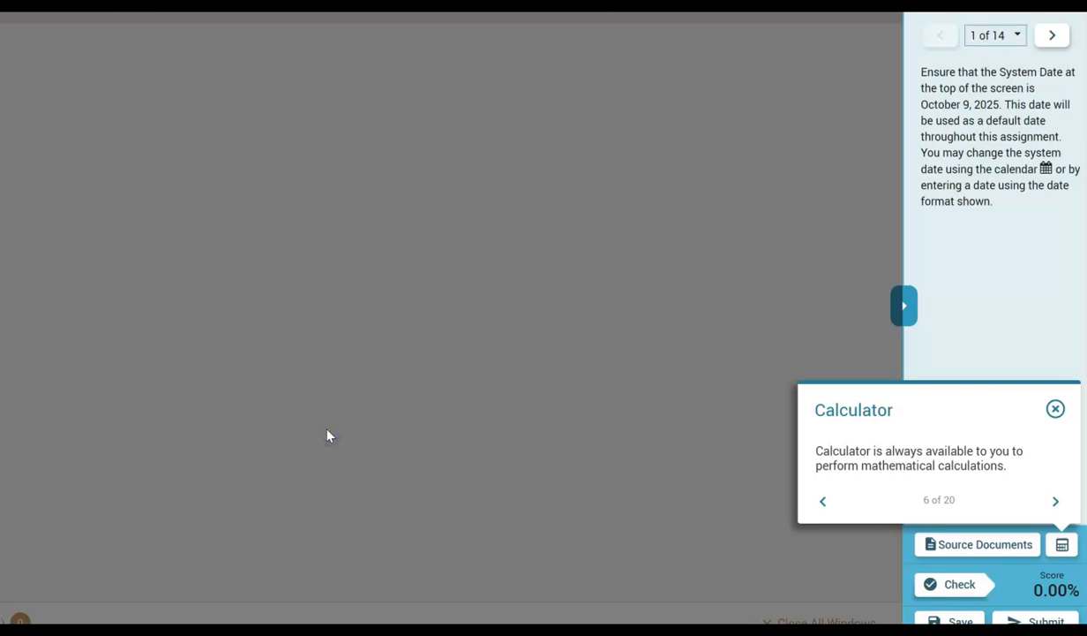
Read the tour tips on Save, Submit, Check, the Additional Options menu and Help.
{"action": "left_click", "coordinate": [1054, 503]}
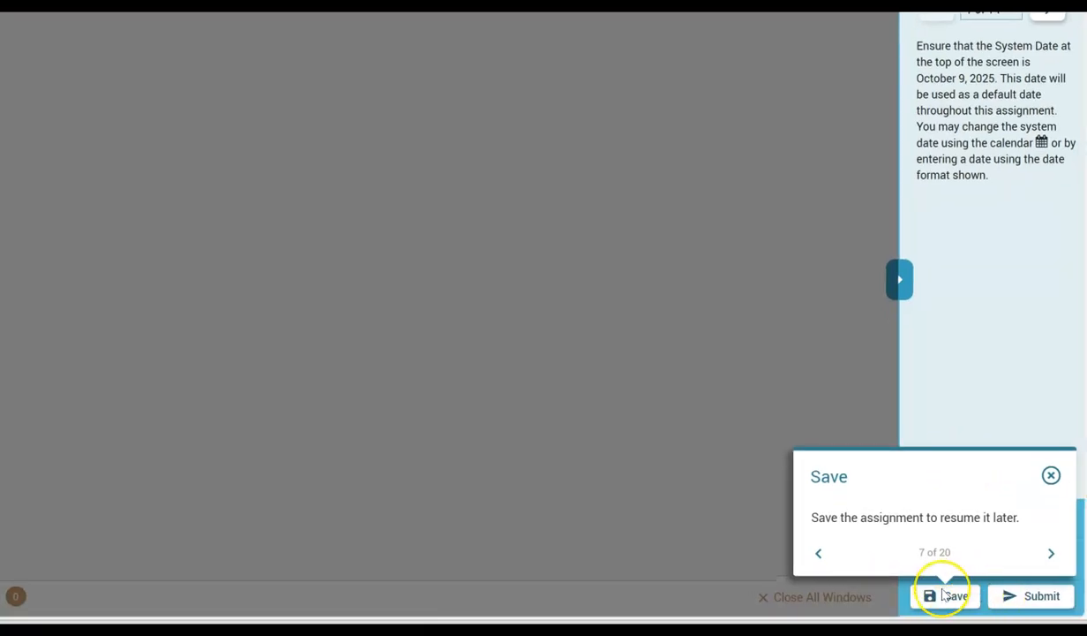
{"action": "left_click", "coordinate": [1052, 554]}
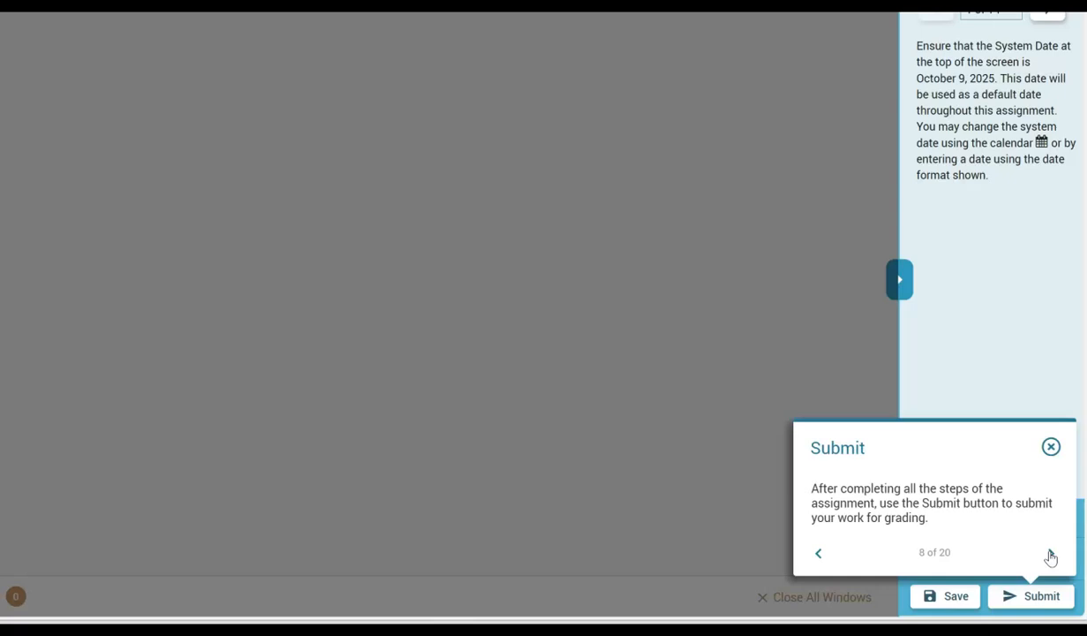
{"action": "left_click", "coordinate": [1050, 554]}
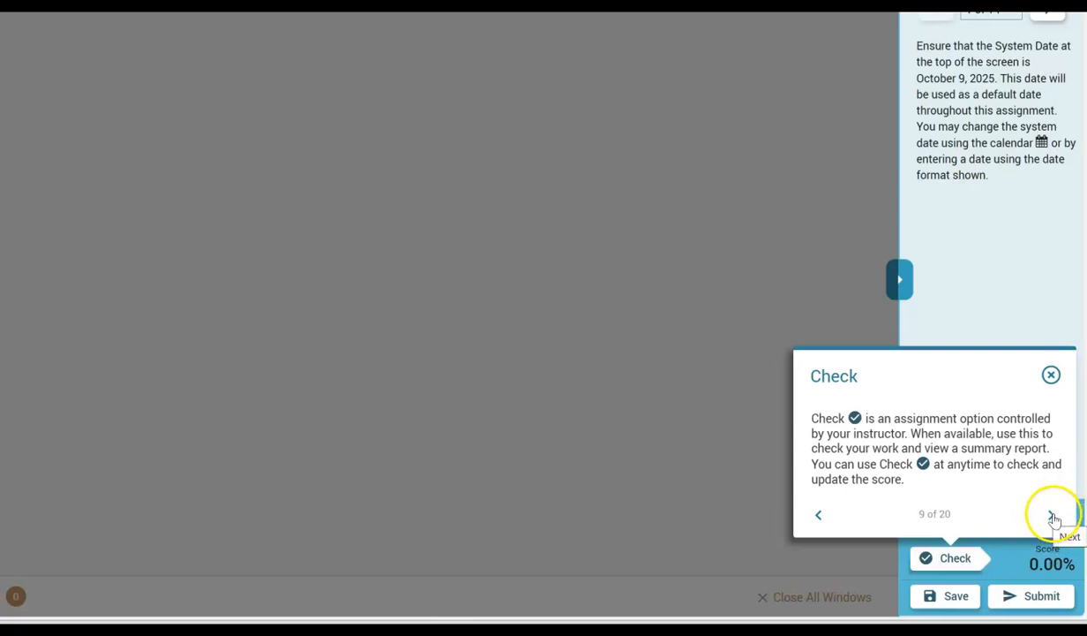
{"action": "left_click", "coordinate": [1052, 514]}
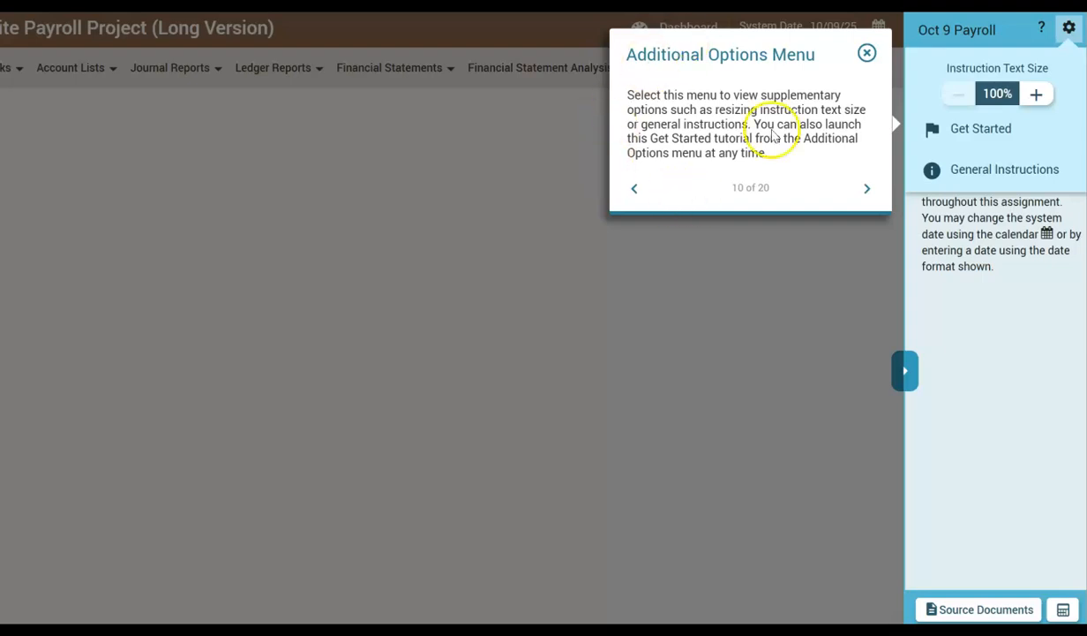
{"action": "left_click", "coordinate": [865, 189]}
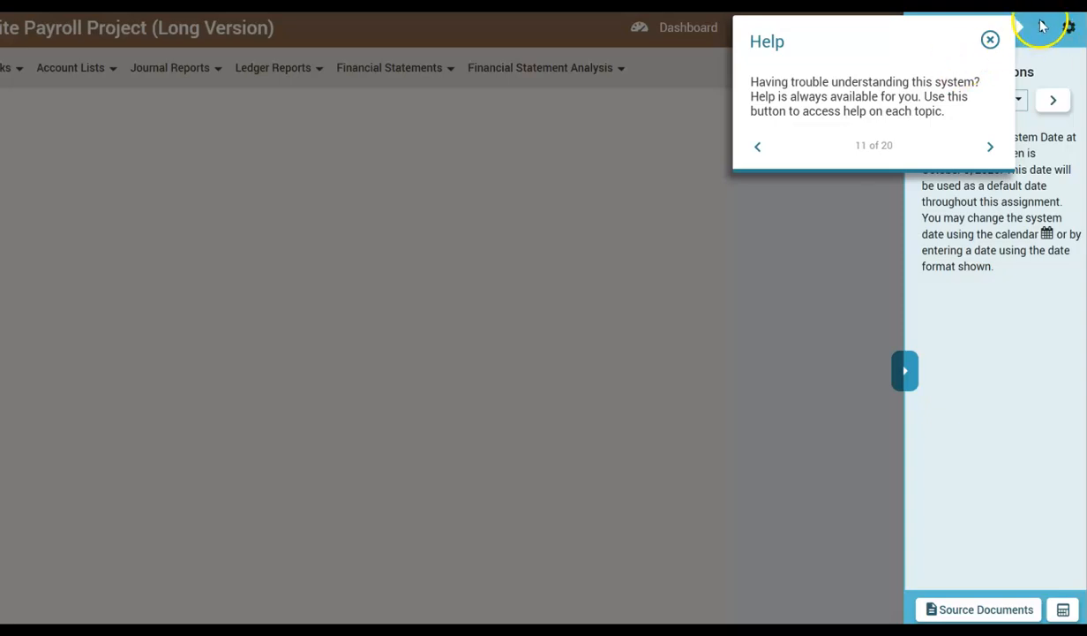
Read the tour tips on the simulation area, the expanded and collapsed module menu, the selected module and the top menu.
{"action": "left_click", "coordinate": [991, 148]}
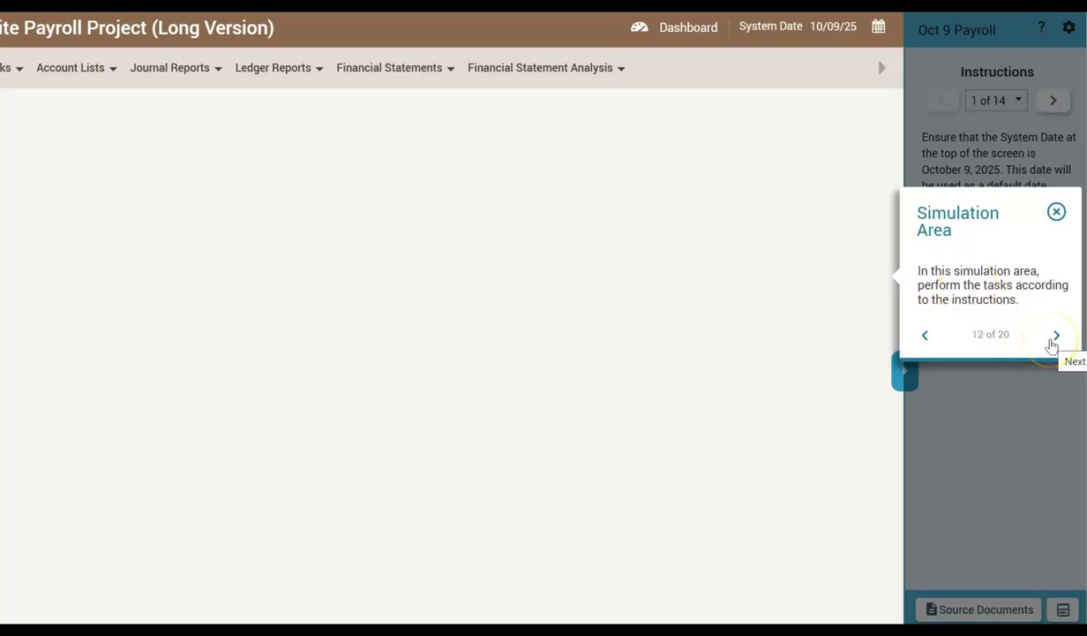
{"action": "left_click", "coordinate": [1057, 338]}
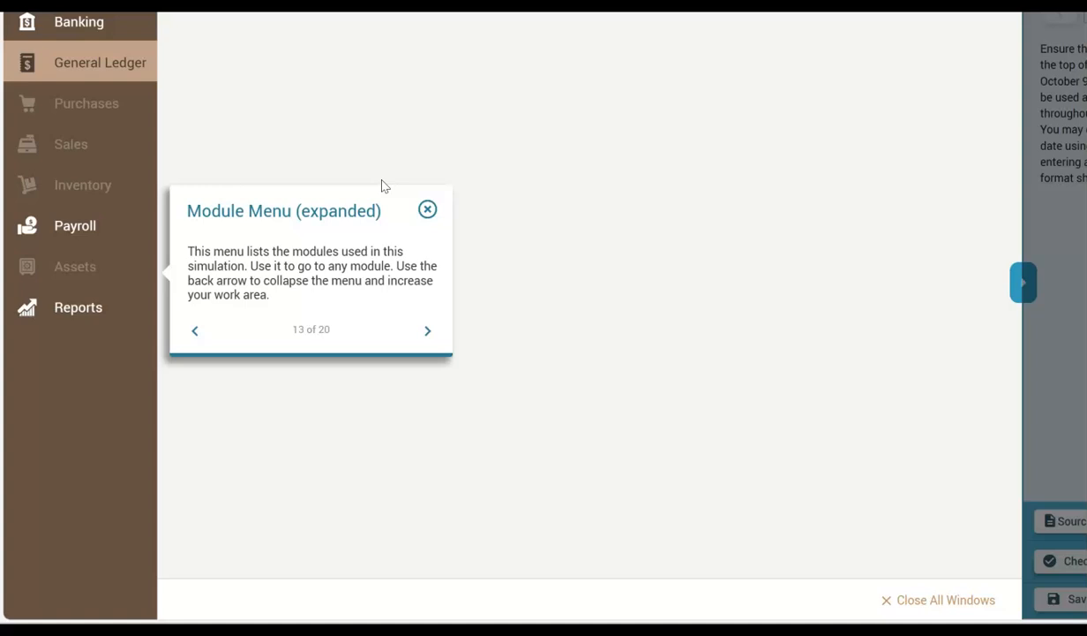
{"action": "left_click", "coordinate": [429, 334]}
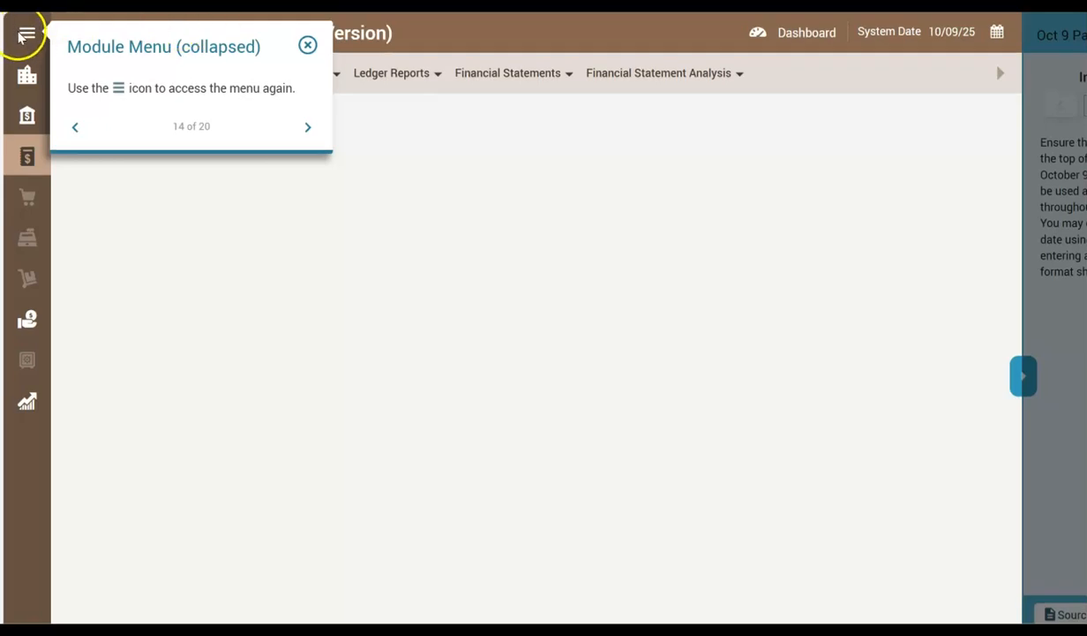
{"action": "left_click", "coordinate": [309, 128]}
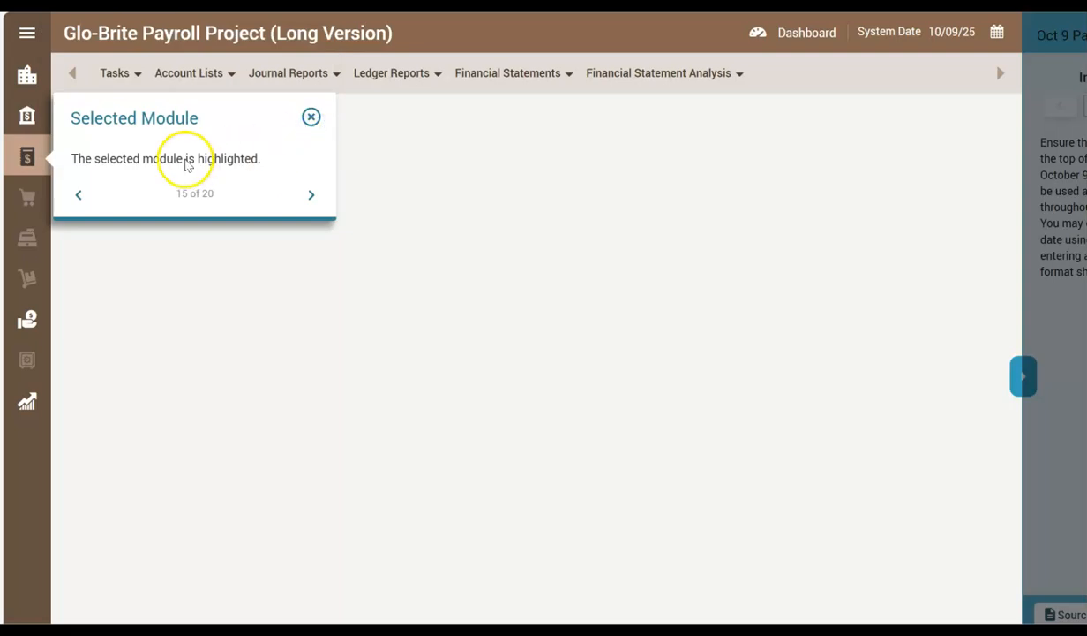
{"action": "left_click", "coordinate": [312, 194]}
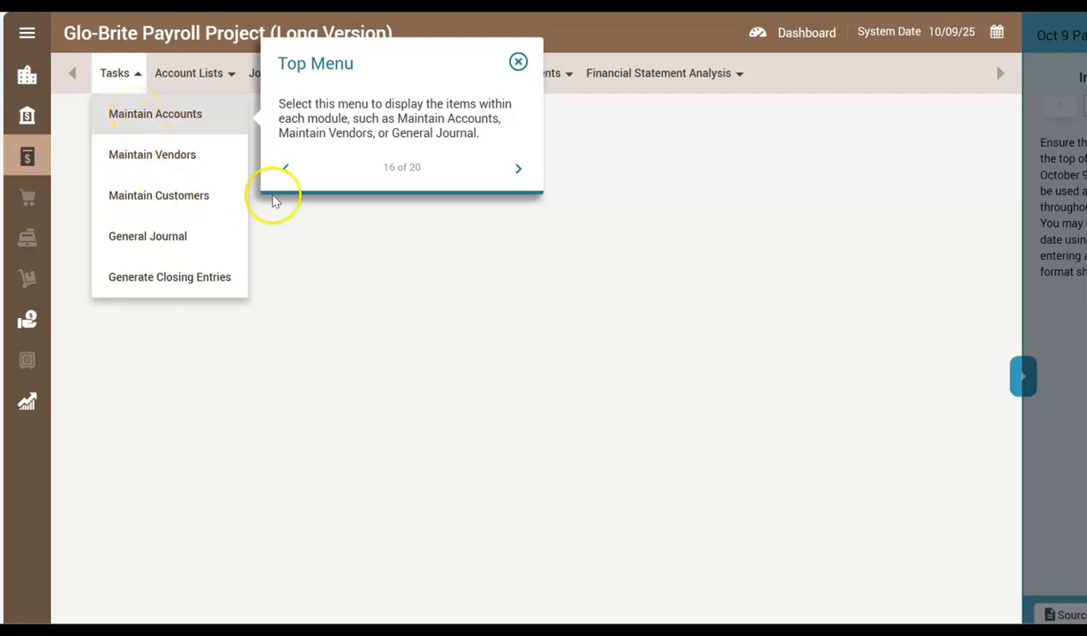
Read the remaining tour tips on windows, the dashboard and panel toggle shortcuts, and close the tour.
{"action": "left_click", "coordinate": [519, 169]}
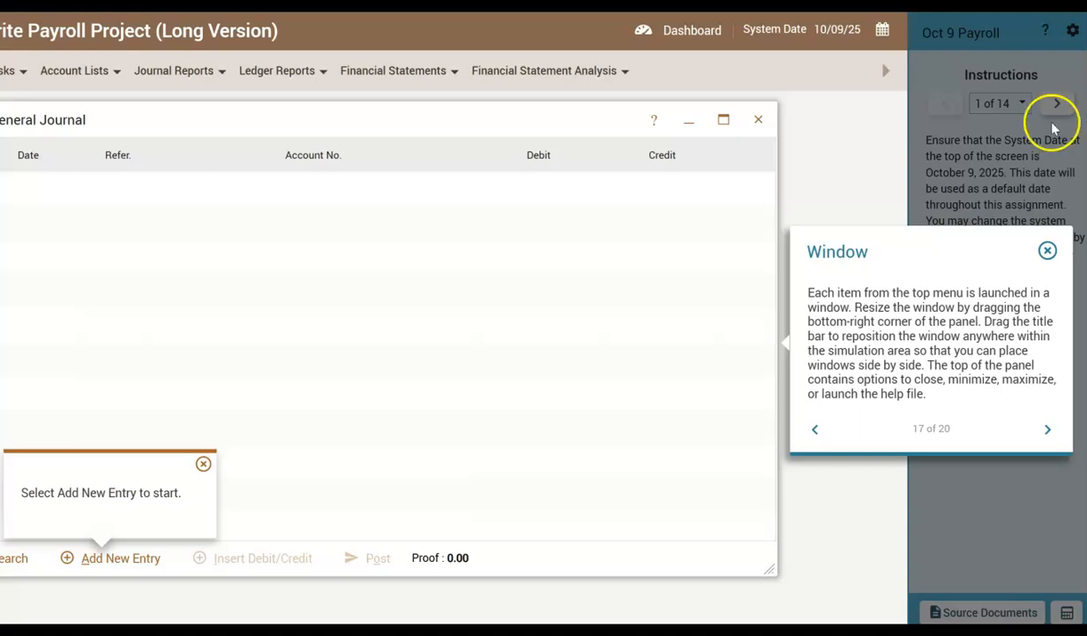
{"action": "left_click", "coordinate": [1051, 431]}
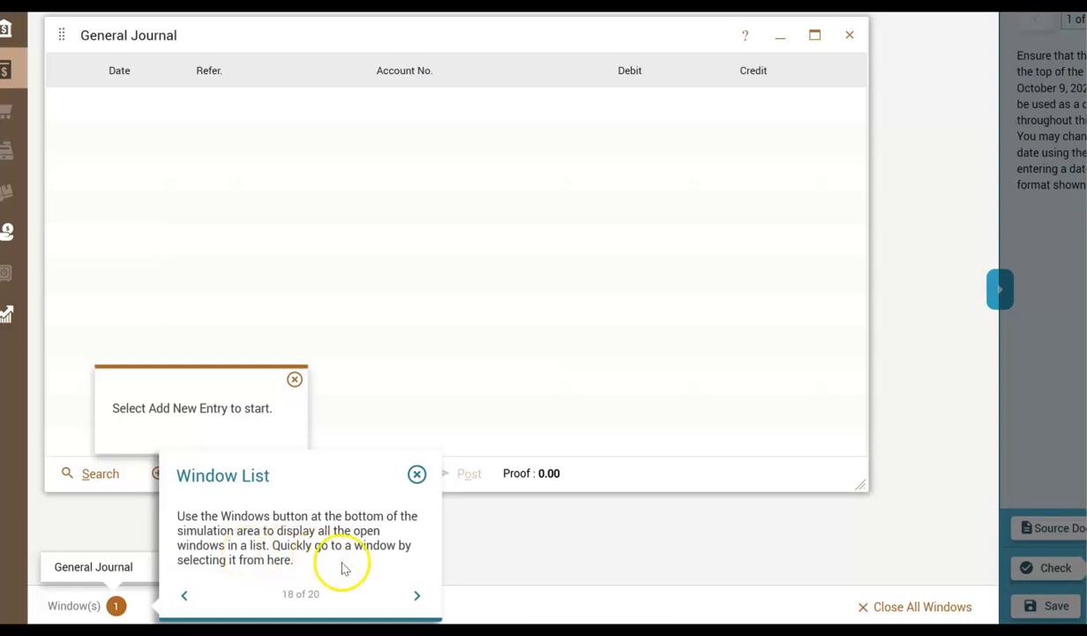
{"action": "left_click", "coordinate": [416, 595]}
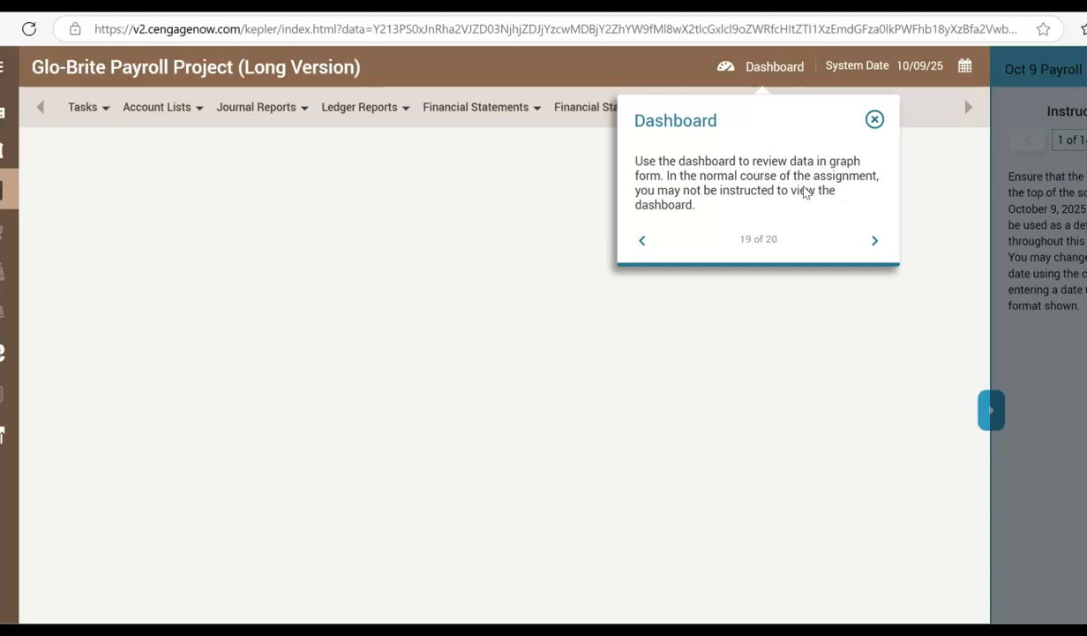
{"action": "left_click", "coordinate": [876, 244]}
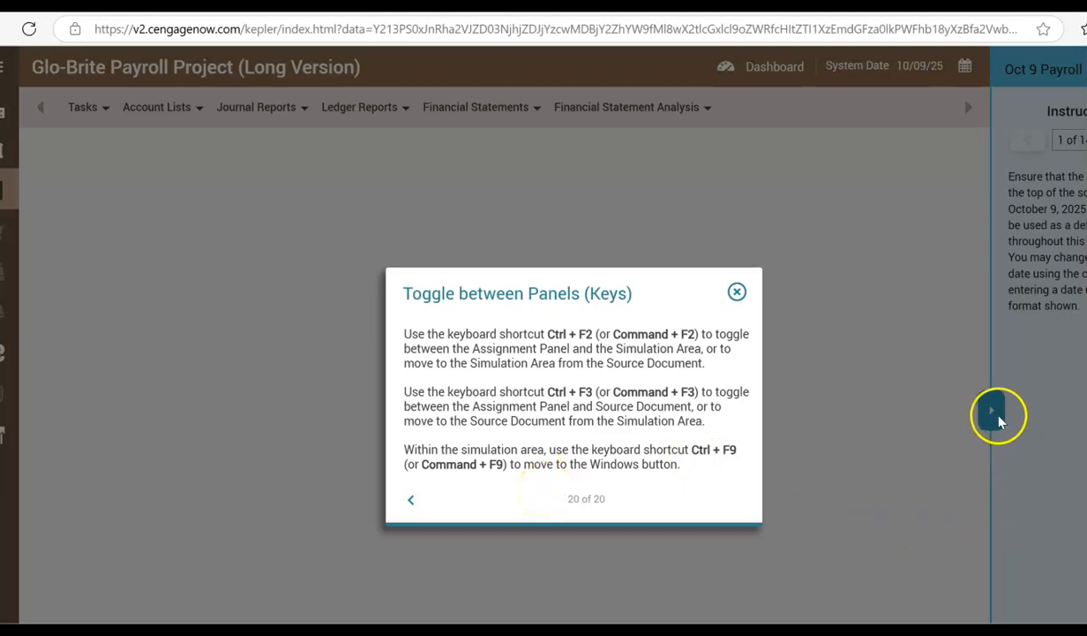
{"action": "left_click", "coordinate": [736, 291]}
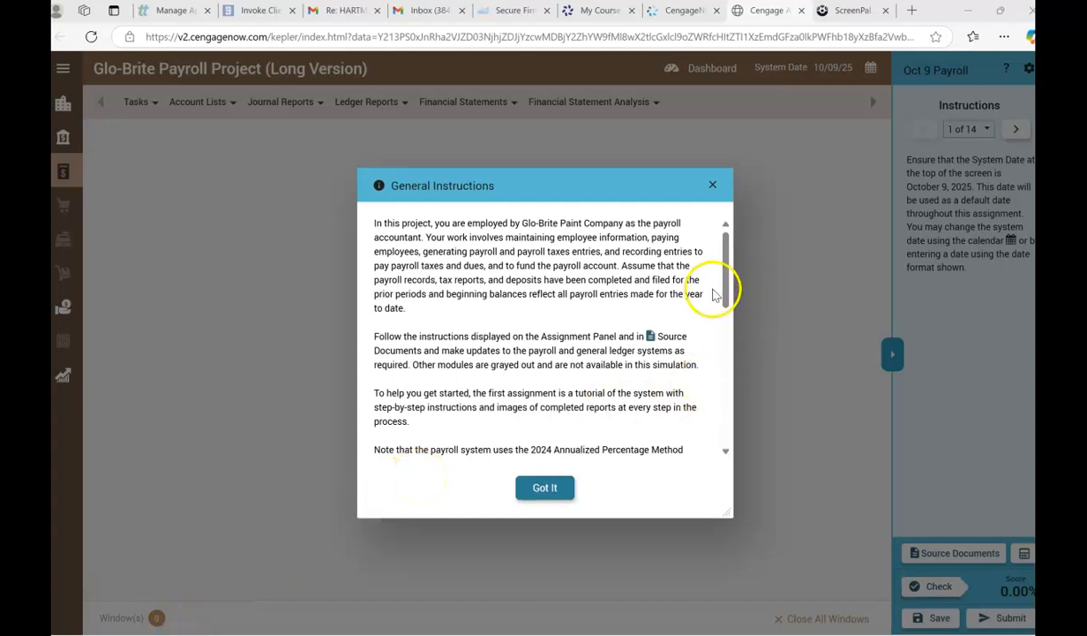
Read the General Instructions through to the end and dismiss them.
{"action": "left_click_drag", "start_coordinate": [727, 297], "coordinate": [731, 344]}
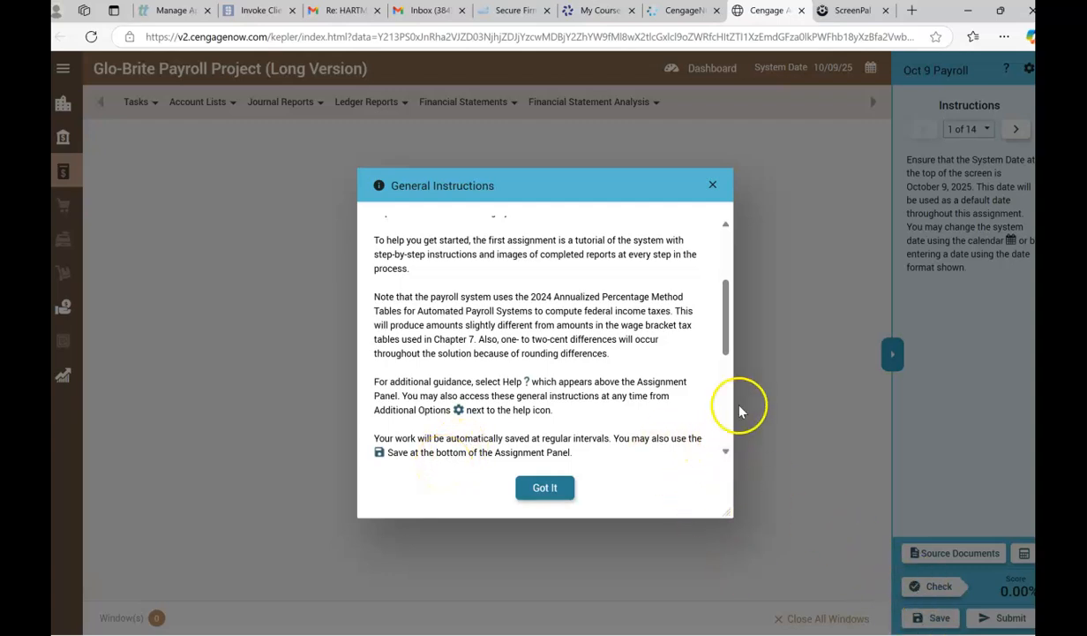
{"action": "left_click_drag", "start_coordinate": [725, 344], "coordinate": [729, 393]}
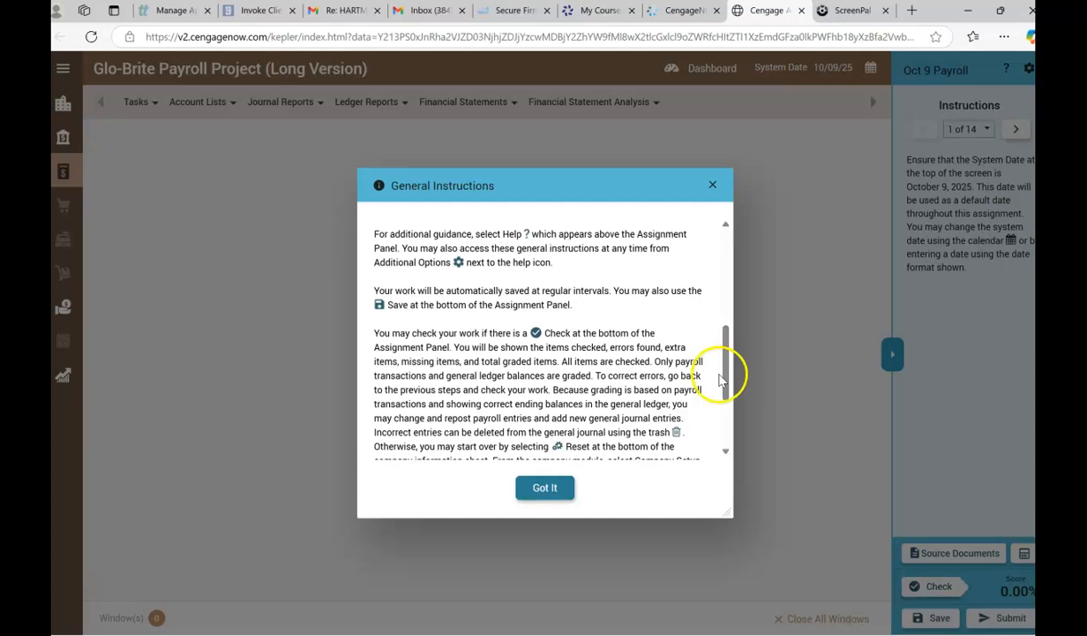
{"action": "left_click", "coordinate": [725, 389]}
{"action": "left_click_drag", "start_coordinate": [725, 389], "coordinate": [729, 404]}
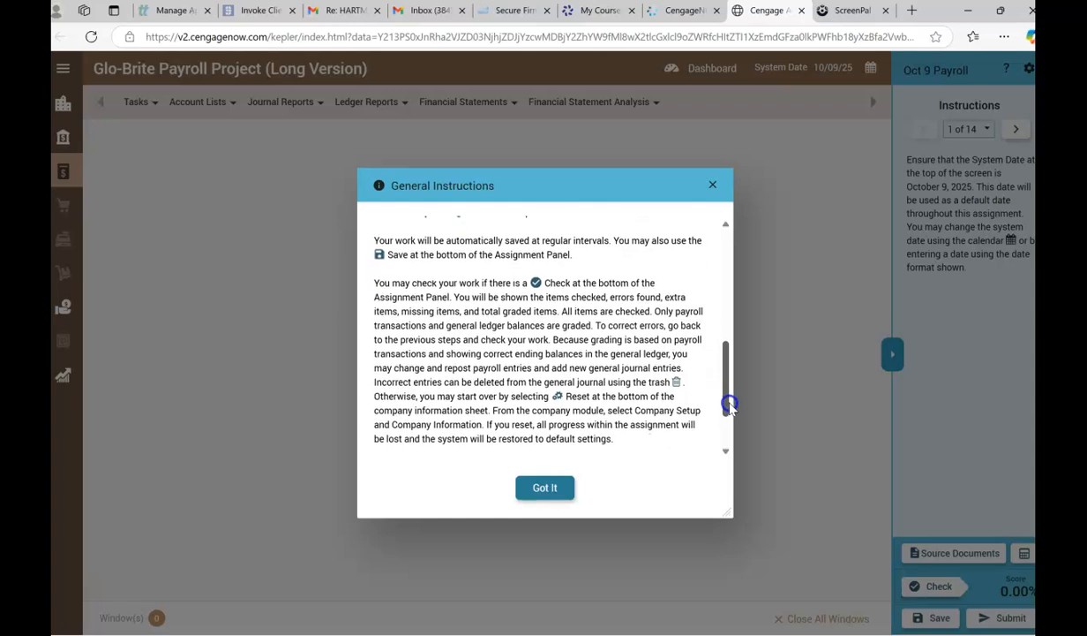
{"action": "left_click_drag", "start_coordinate": [729, 404], "coordinate": [731, 408]}
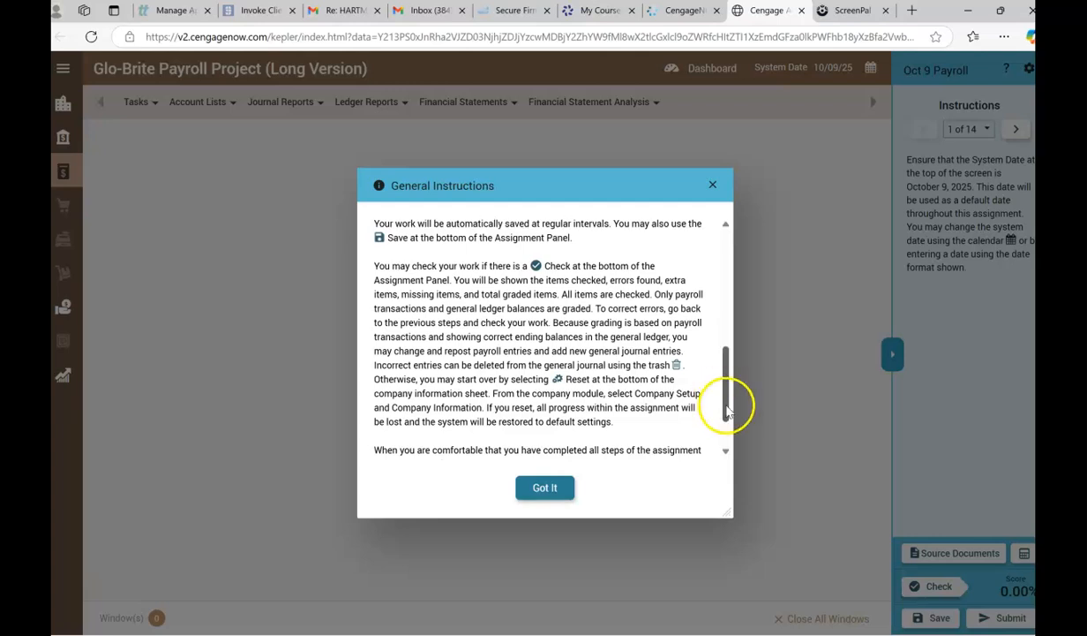
{"action": "left_click_drag", "start_coordinate": [723, 408], "coordinate": [732, 441]}
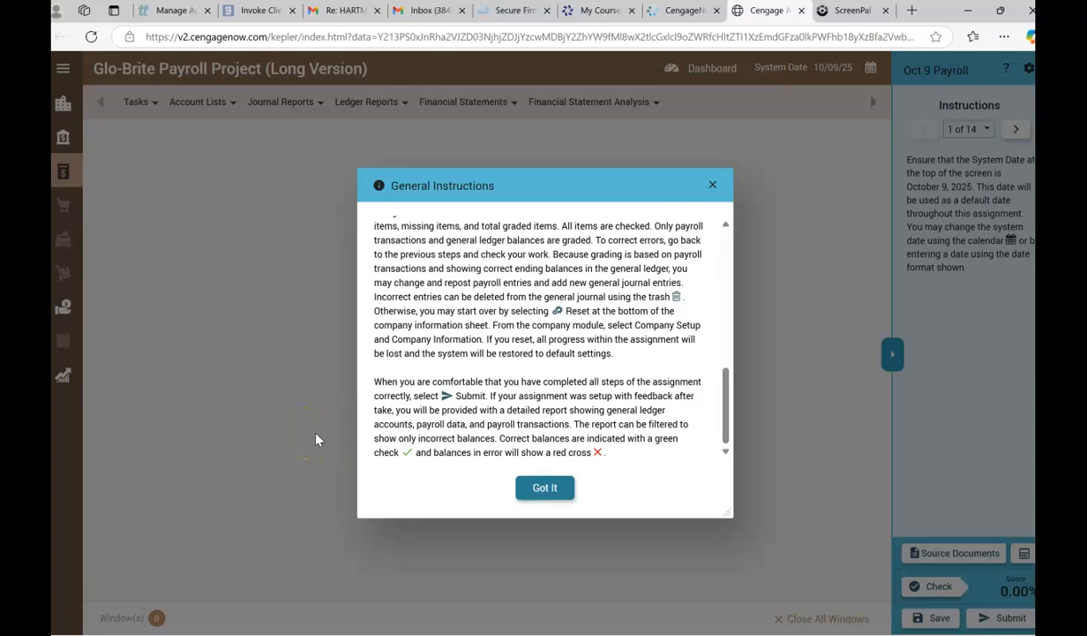
{"action": "left_click", "coordinate": [540, 493]}
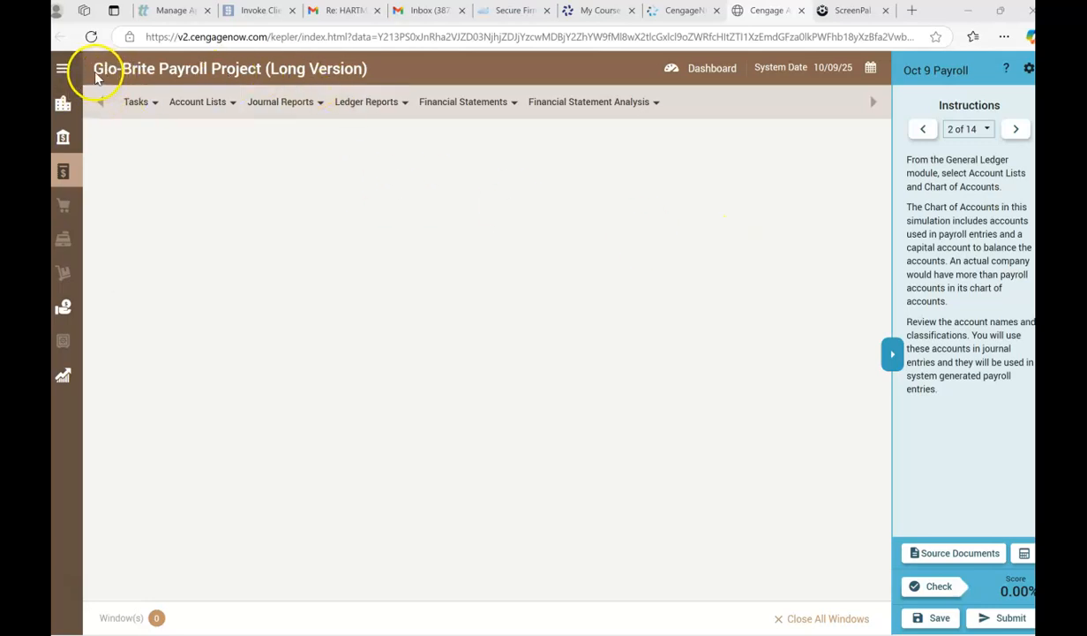
Review every account name and classification in the General Ledger module's Chart of Accounts, from Assets through Expenses, and close it.
{"action": "left_click", "coordinate": [61, 74]}
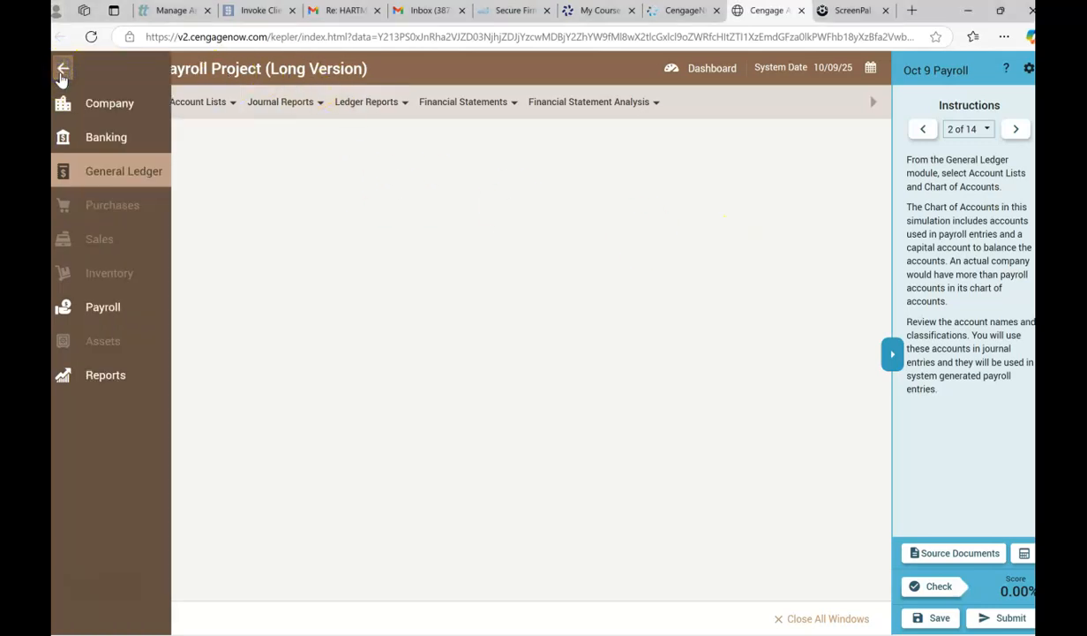
{"action": "left_click", "coordinate": [105, 171]}
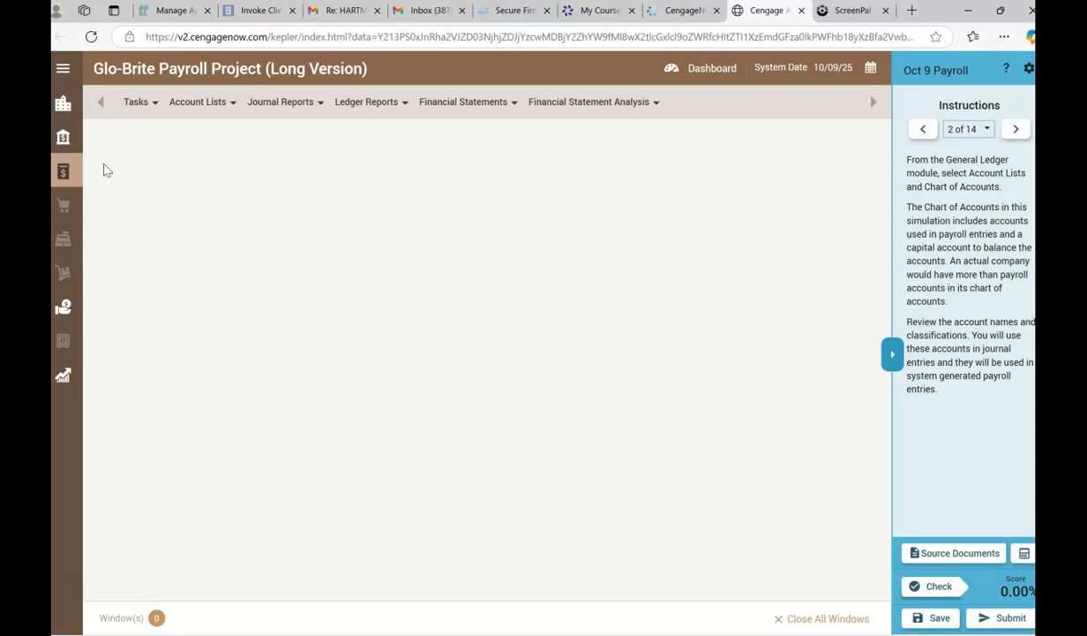
{"action": "left_click", "coordinate": [196, 104]}
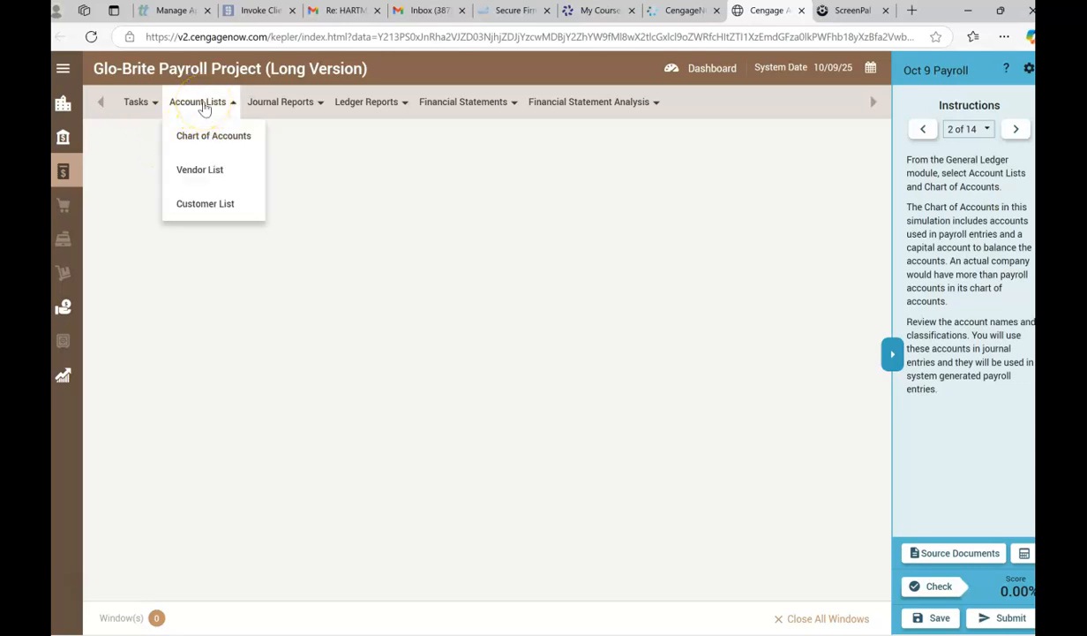
{"action": "left_click", "coordinate": [196, 137]}
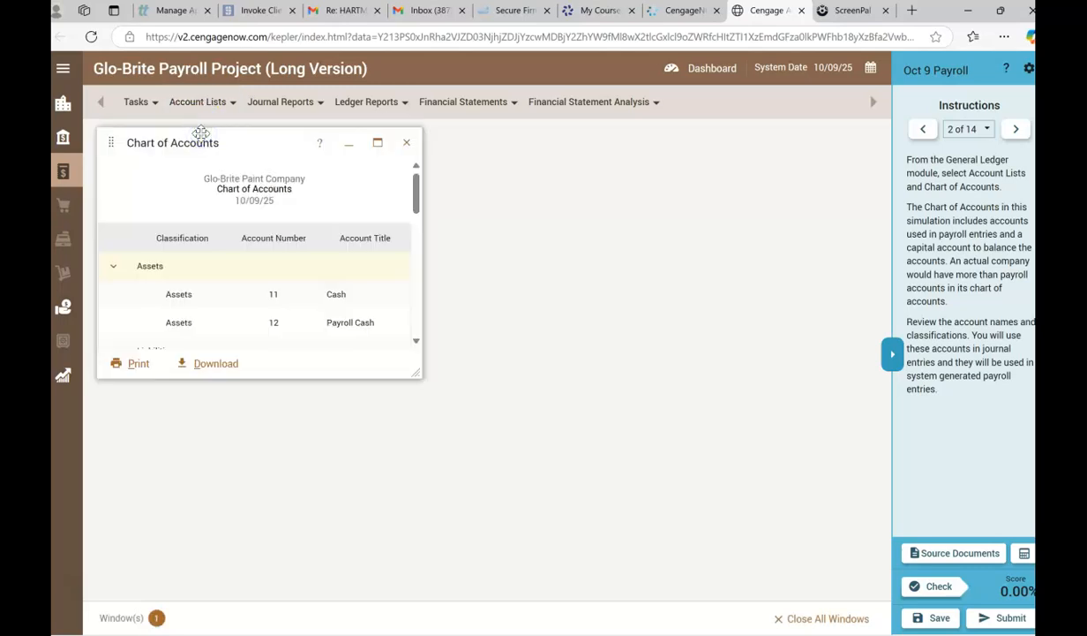
{"action": "left_click", "coordinate": [377, 143]}
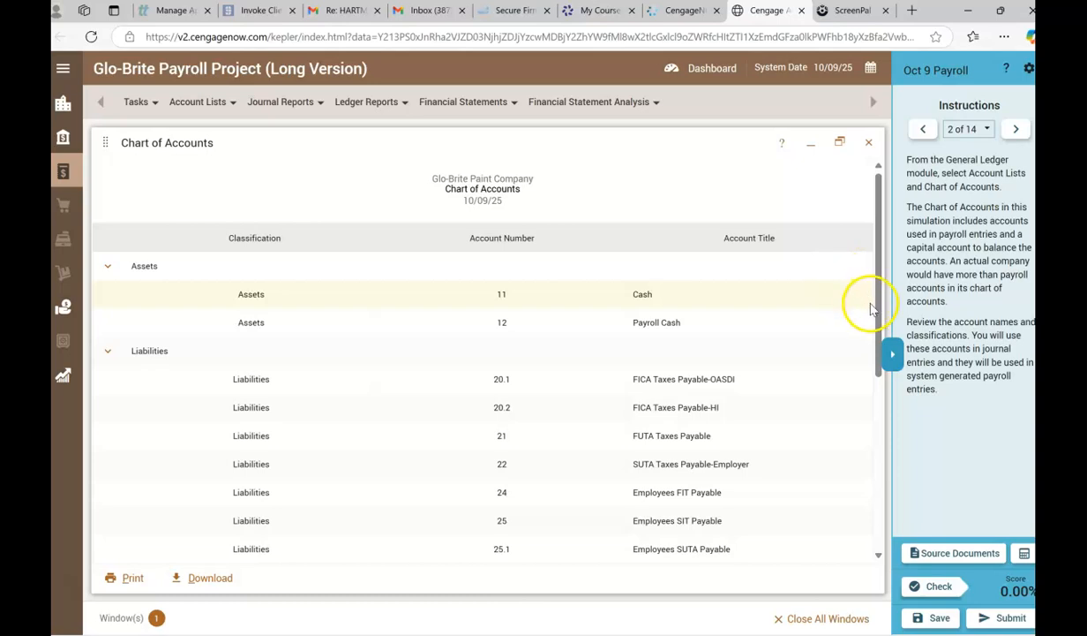
{"action": "scroll", "coordinate": [872, 318], "scroll_direction": "down", "scroll_amount": 1}
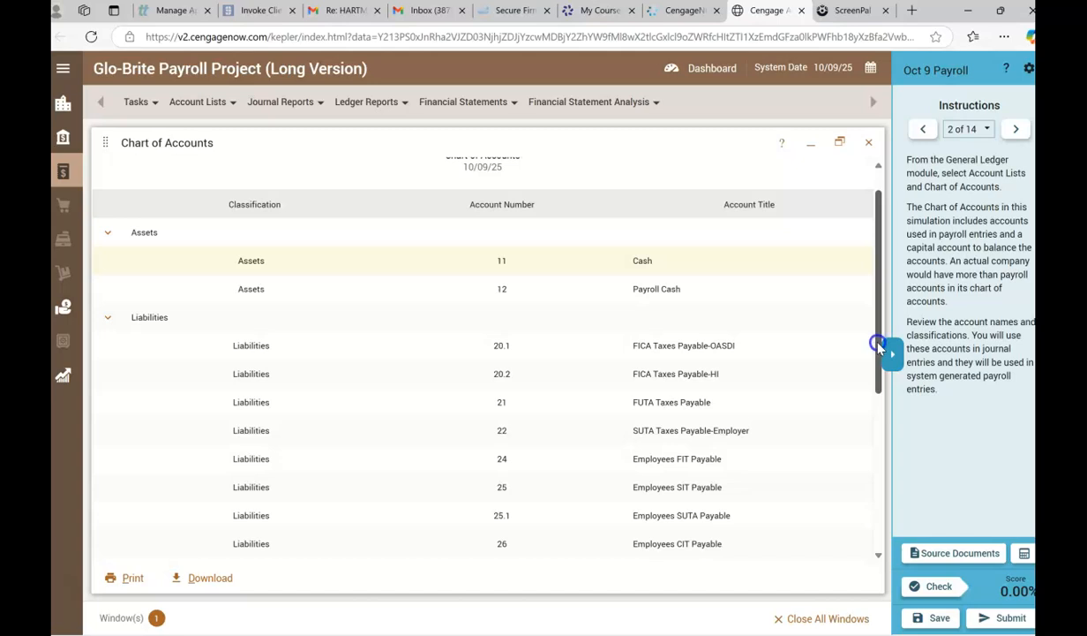
{"action": "scroll", "coordinate": [878, 351], "scroll_direction": "down", "scroll_amount": 1}
{"action": "left_click_drag", "start_coordinate": [879, 351], "coordinate": [861, 503]}
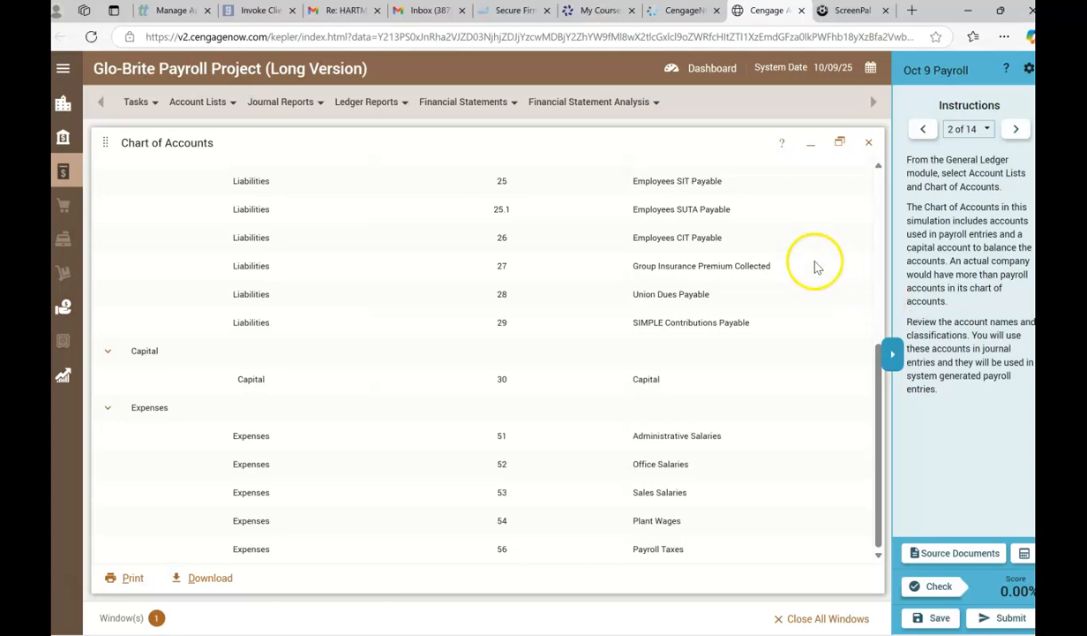
{"action": "left_click", "coordinate": [871, 142]}
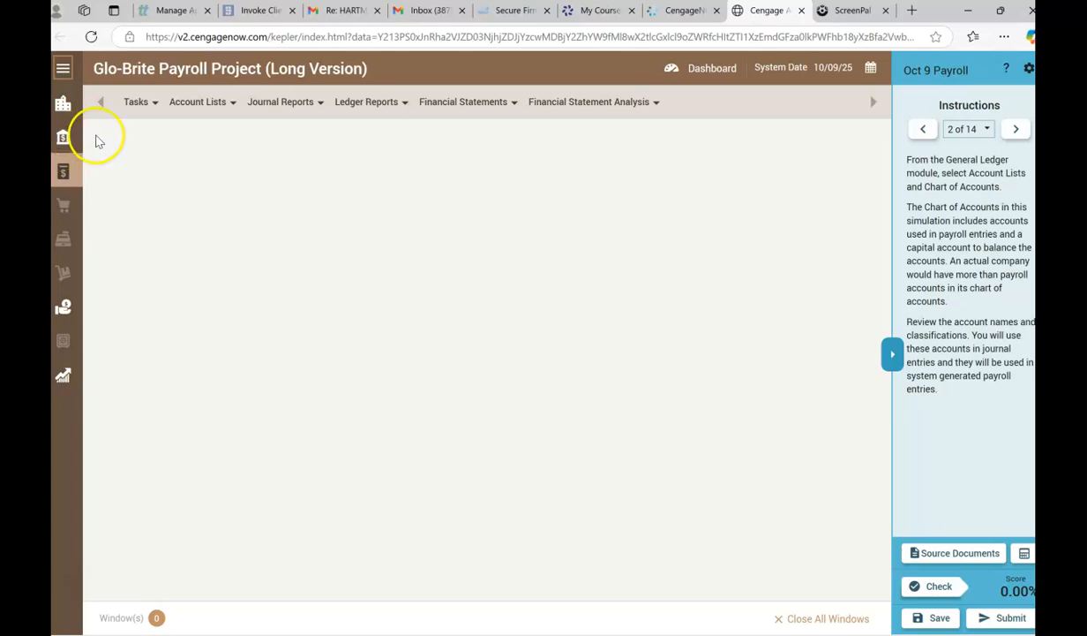
{"action": "left_click", "coordinate": [64, 71]}
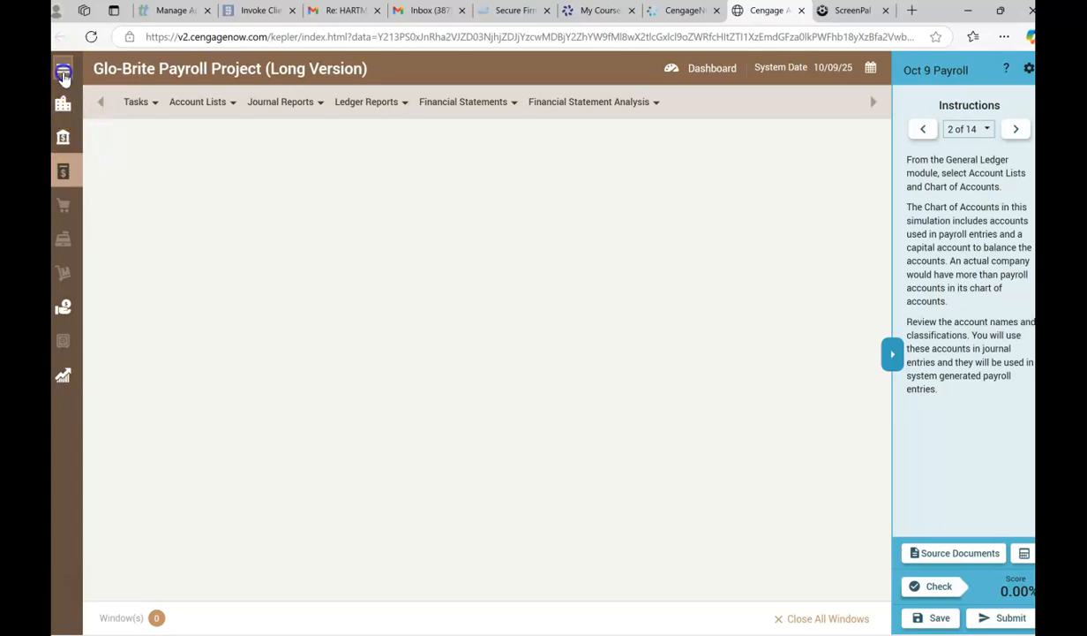
{"action": "left_click", "coordinate": [93, 150]}
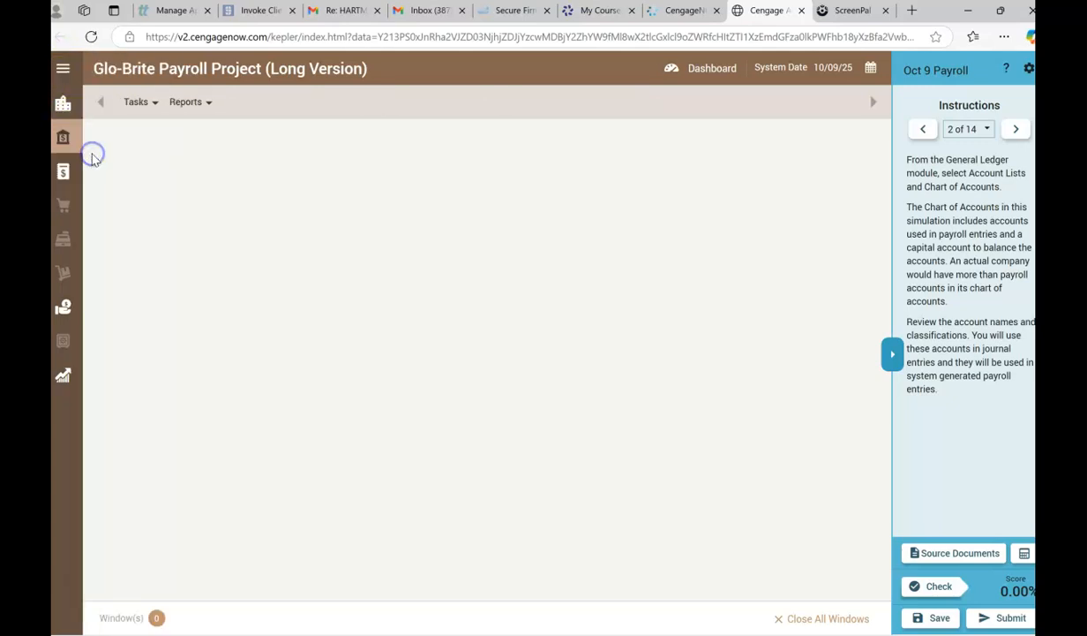
{"action": "left_click", "coordinate": [62, 102]}
{"action": "left_click", "coordinate": [62, 71]}
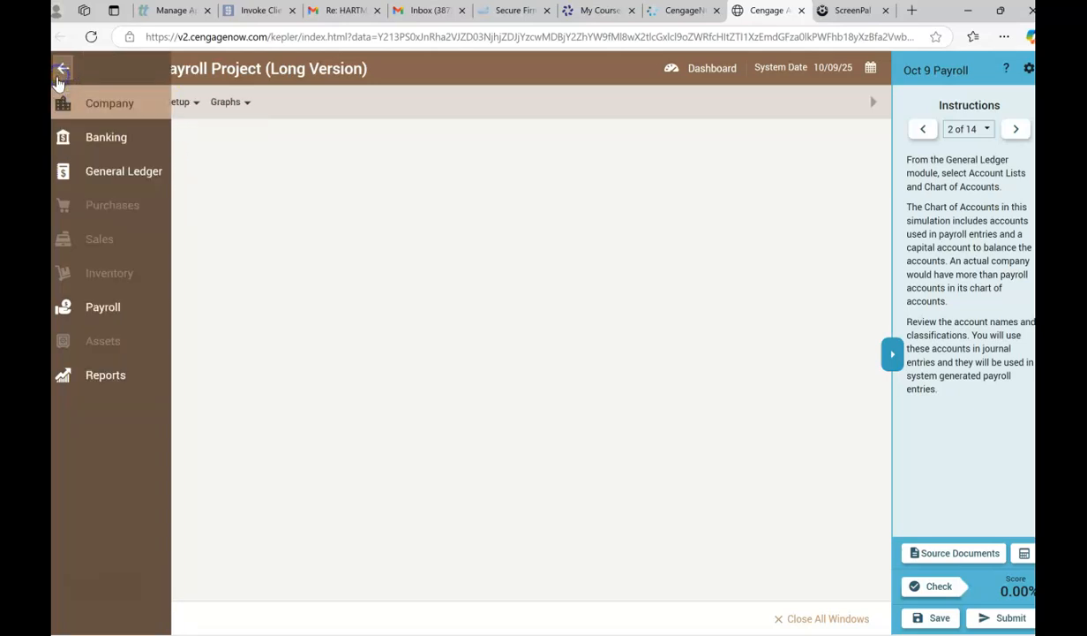
{"action": "left_click", "coordinate": [69, 168]}
{"action": "left_click", "coordinate": [196, 108]}
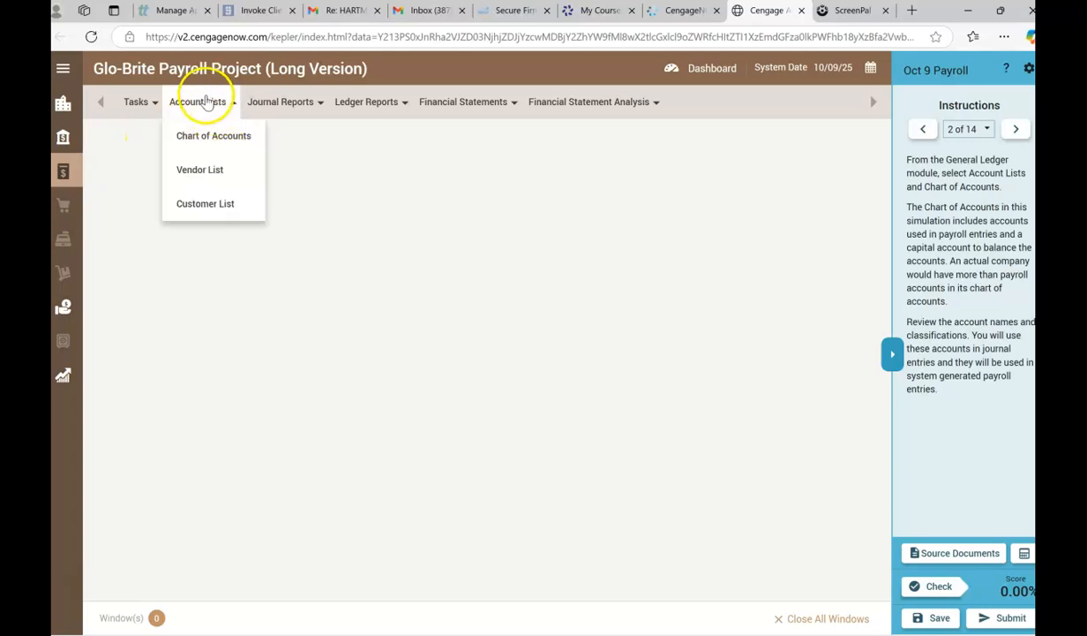
{"action": "left_click", "coordinate": [194, 142]}
Advance to instruction 3 and open Maintain Employees in the Payroll module.
{"action": "left_click", "coordinate": [1020, 130]}
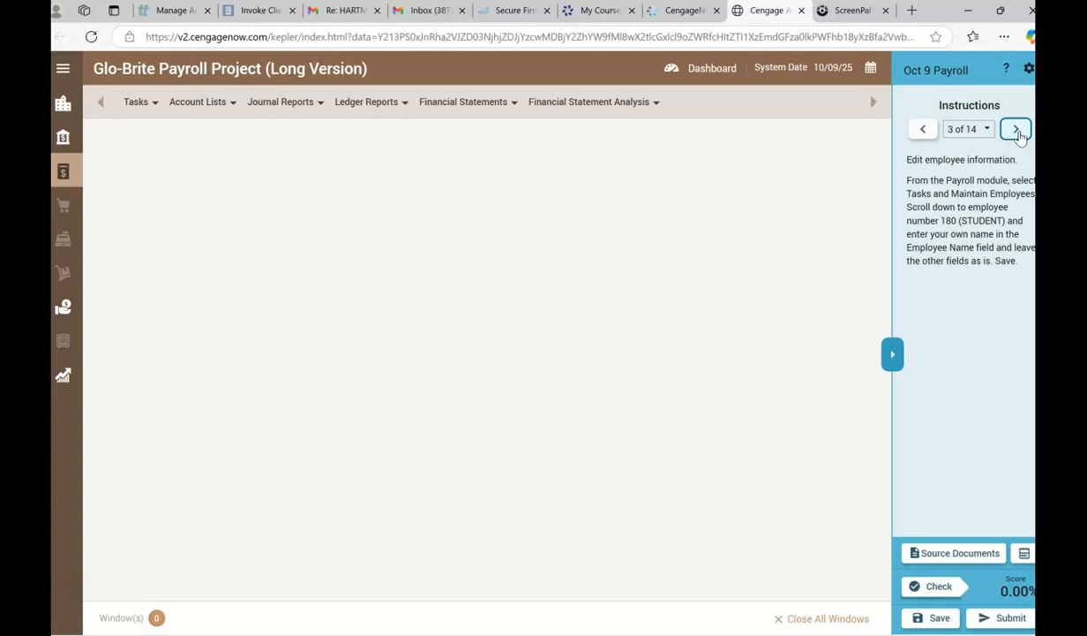
{"action": "left_click", "coordinate": [66, 73]}
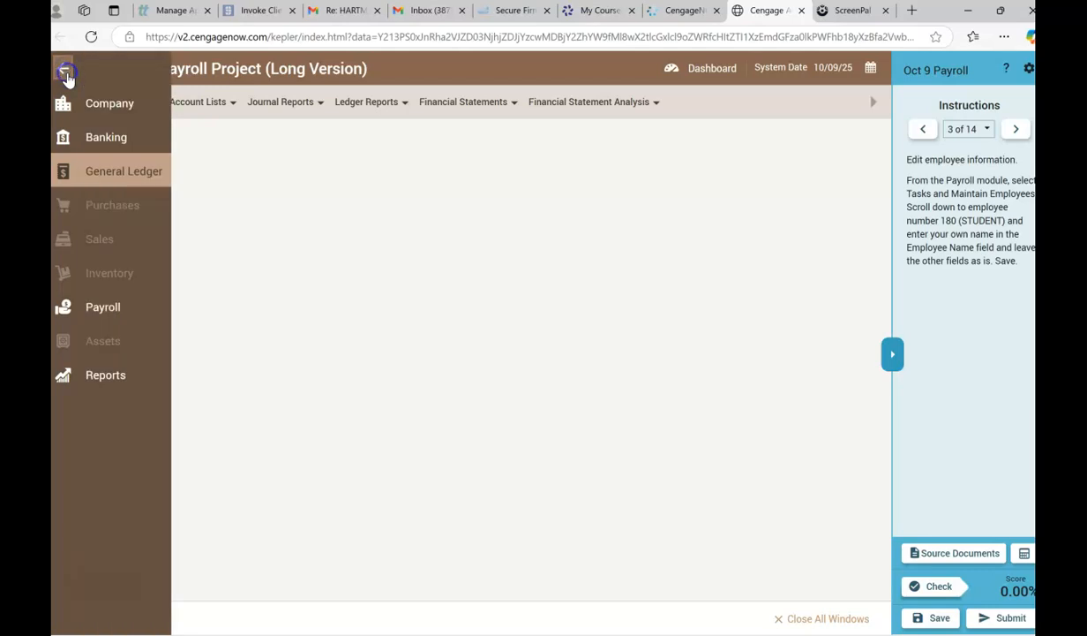
{"action": "left_click", "coordinate": [102, 309]}
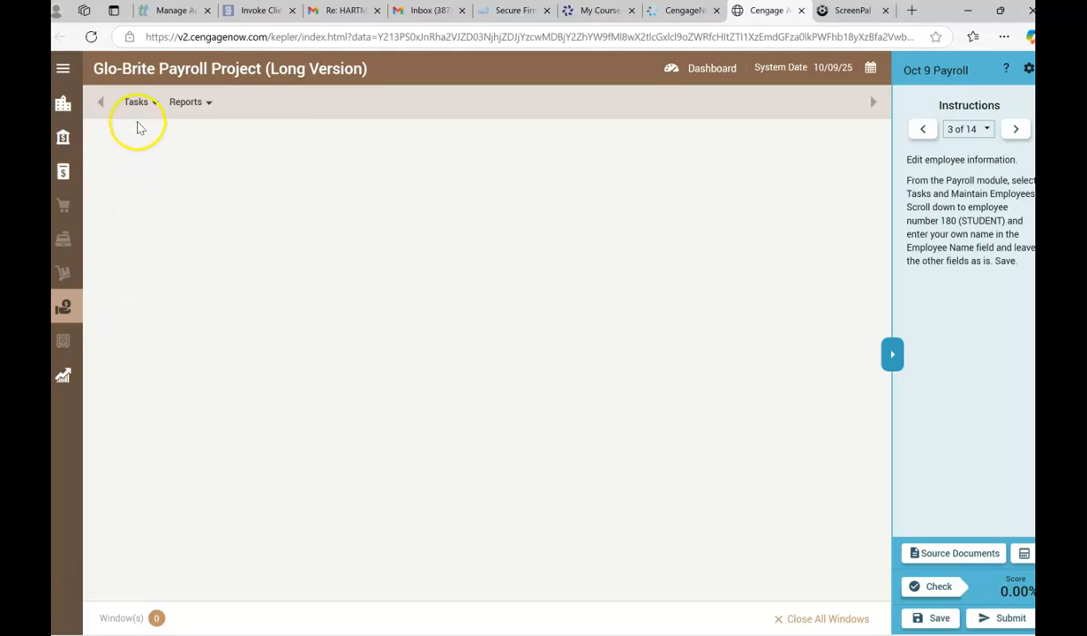
{"action": "left_click", "coordinate": [137, 103]}
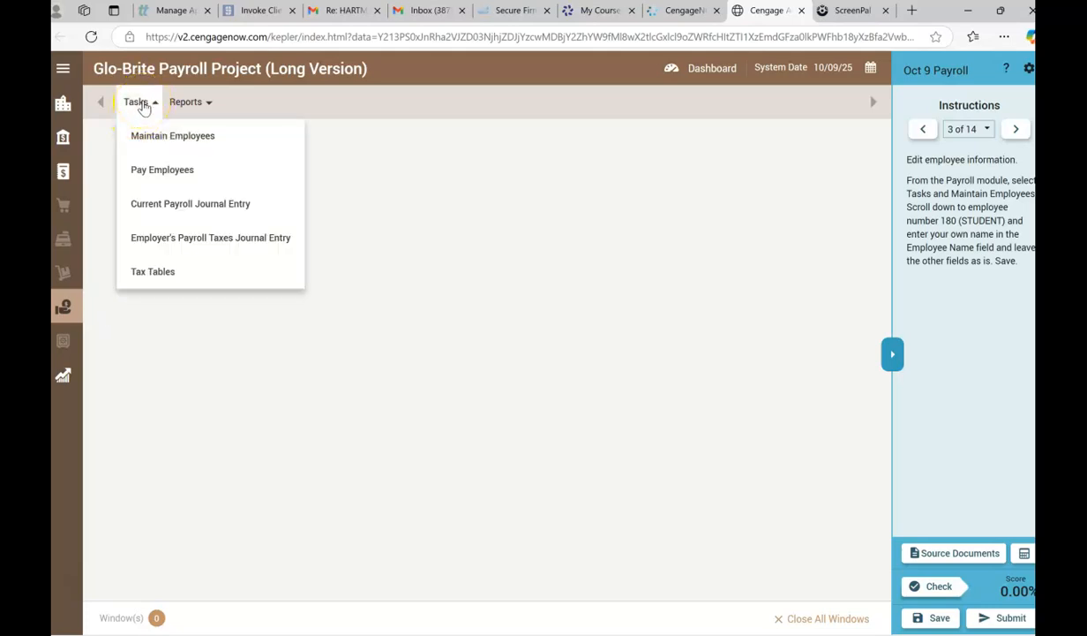
{"action": "left_click", "coordinate": [150, 139]}
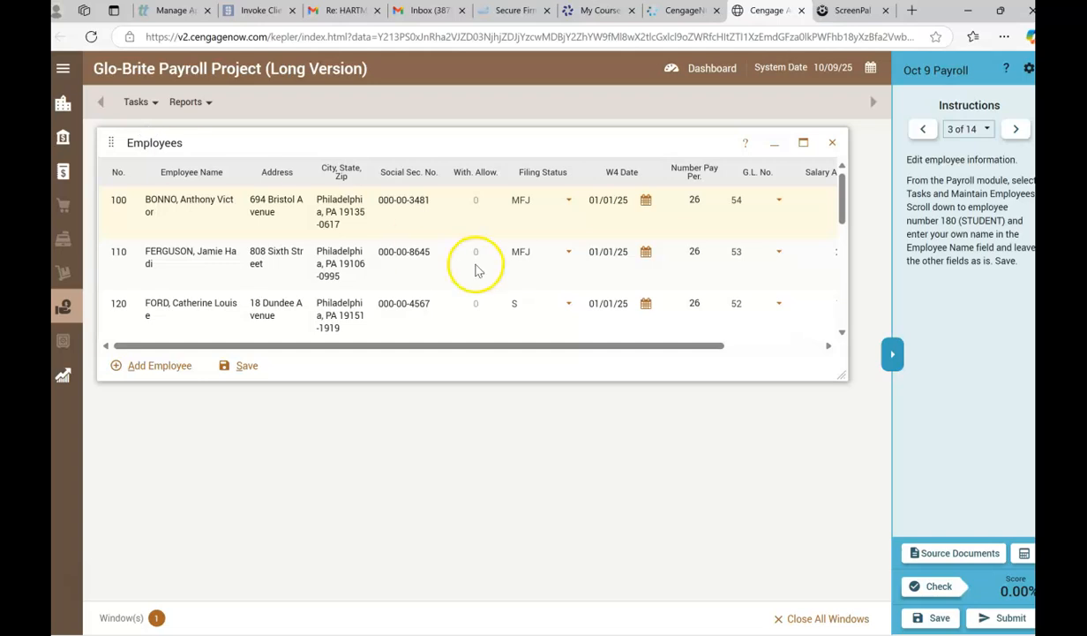
Replace STUDENT in employee 180's name field with the student's own last name, first name and middle initial.
{"action": "left_click_drag", "start_coordinate": [844, 210], "coordinate": [851, 302]}
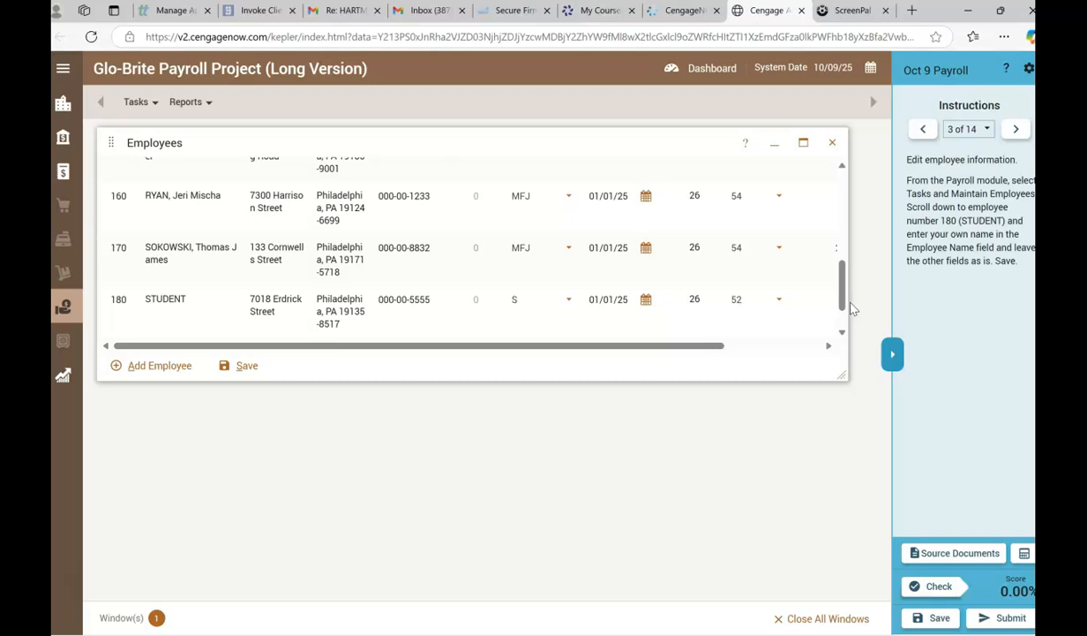
{"action": "left_click", "coordinate": [408, 205]}
{"action": "left_click", "coordinate": [165, 298]}
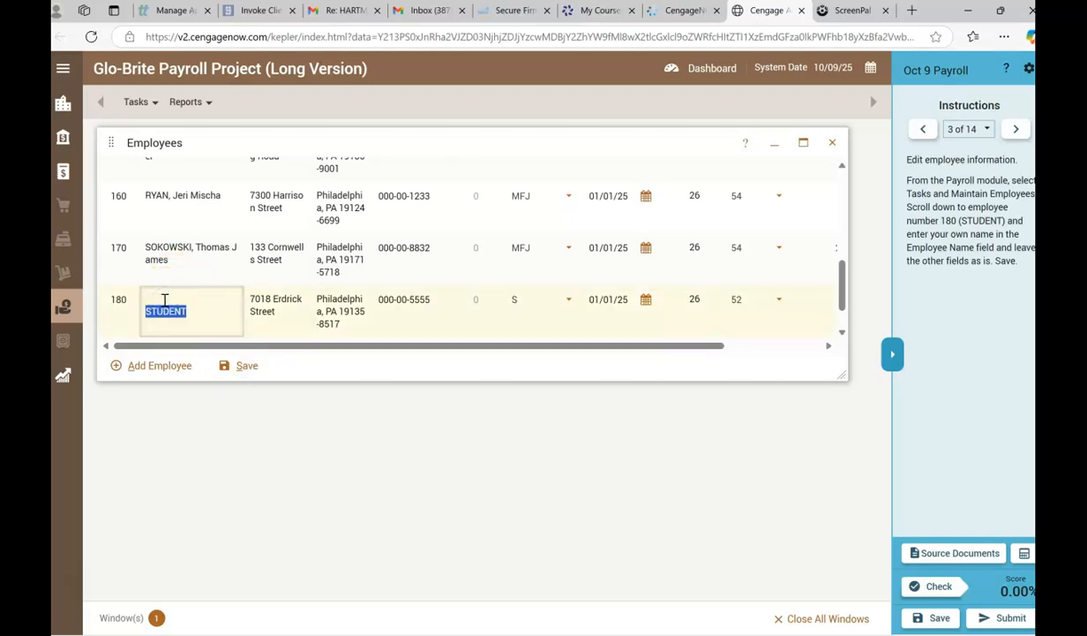
{"action": "type", "text": "N"}
{"action": "key", "text": "BackSpace"}
{"action": "type", "text": "Shoemake, Nancy L"}
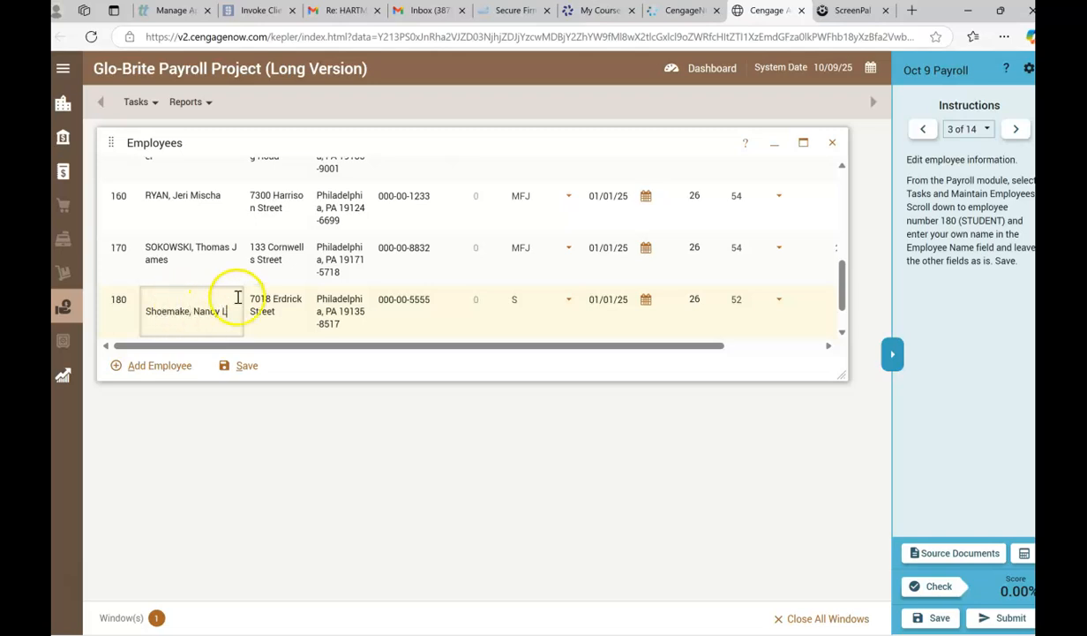
Save the employee records and close the Employees window.
{"action": "left_click_drag", "start_coordinate": [843, 293], "coordinate": [845, 324]}
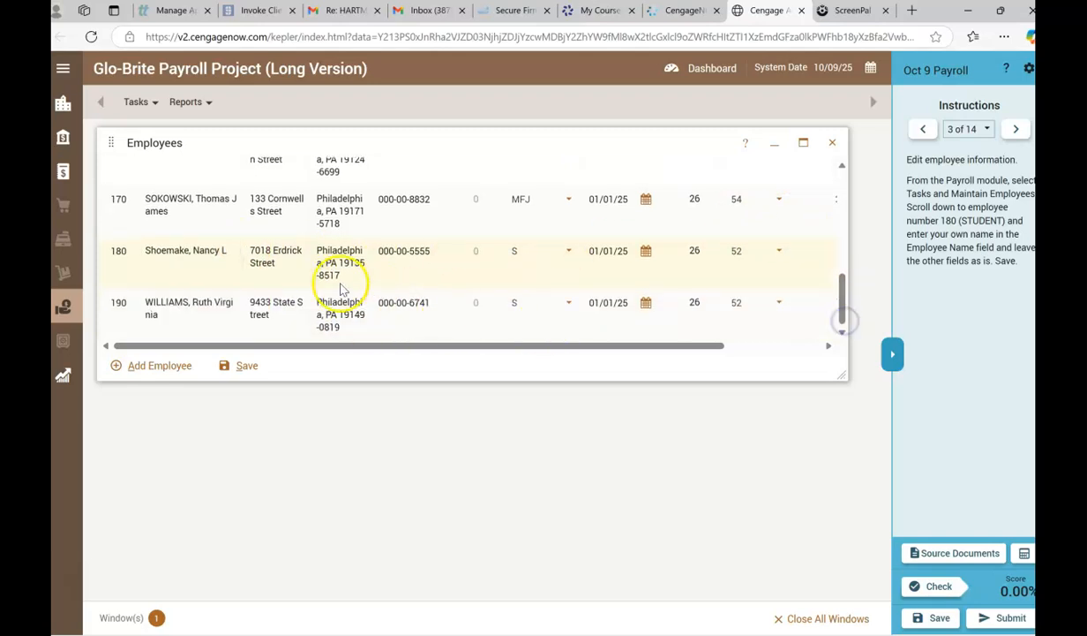
{"action": "left_click", "coordinate": [243, 366]}
{"action": "left_click", "coordinate": [467, 376]}
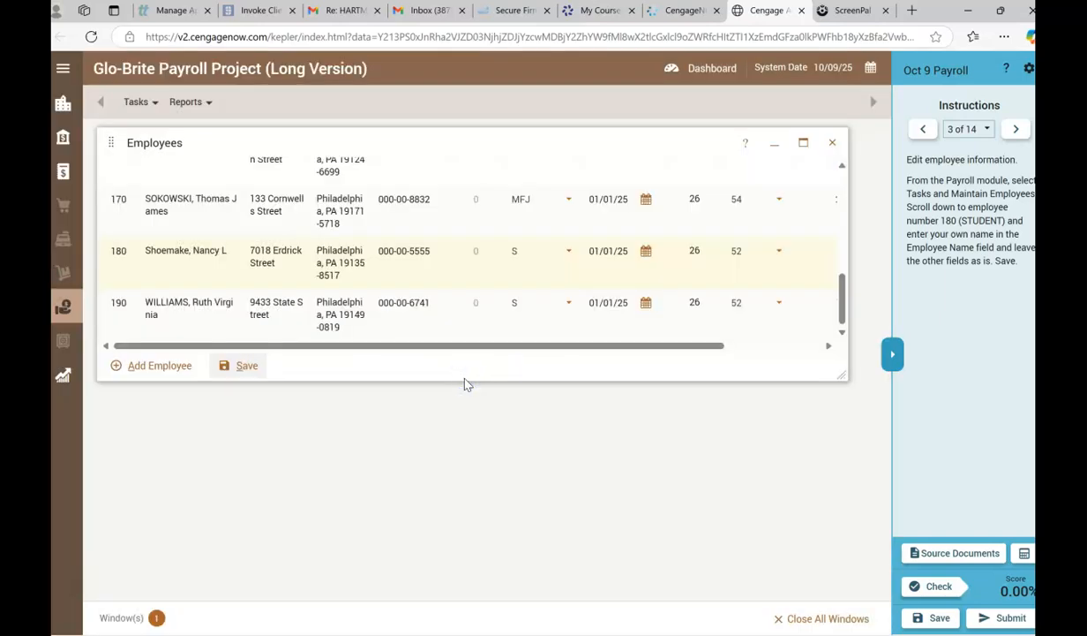
{"action": "left_click", "coordinate": [832, 142]}
Advance to instruction 4 and check employee 180's name in an enlarged Employee List report from the Payroll module.
{"action": "left_click", "coordinate": [1015, 130]}
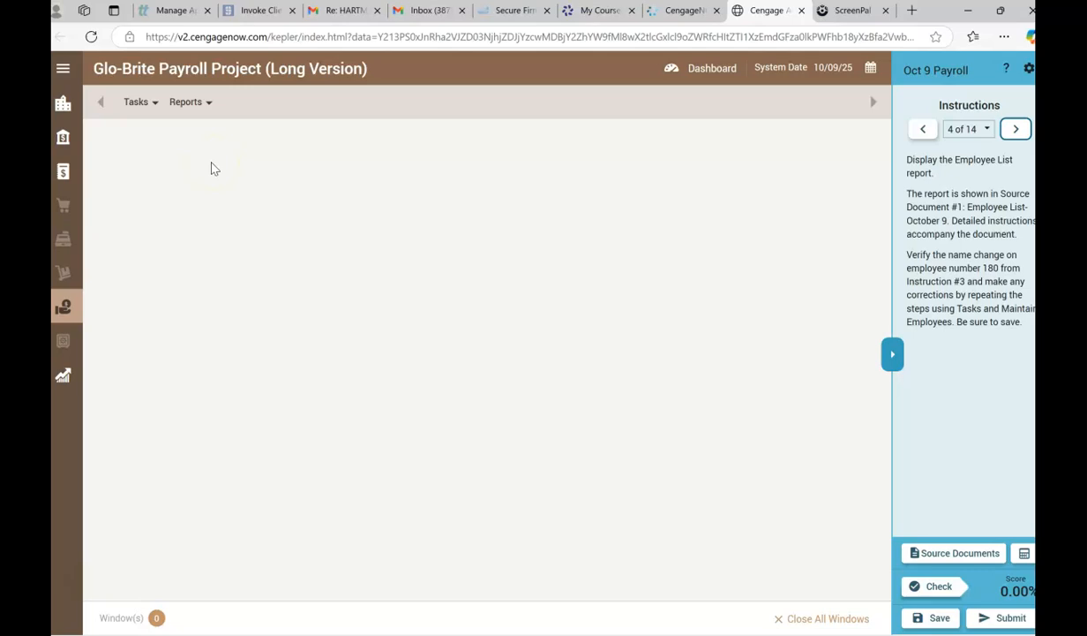
{"action": "left_click", "coordinate": [202, 105]}
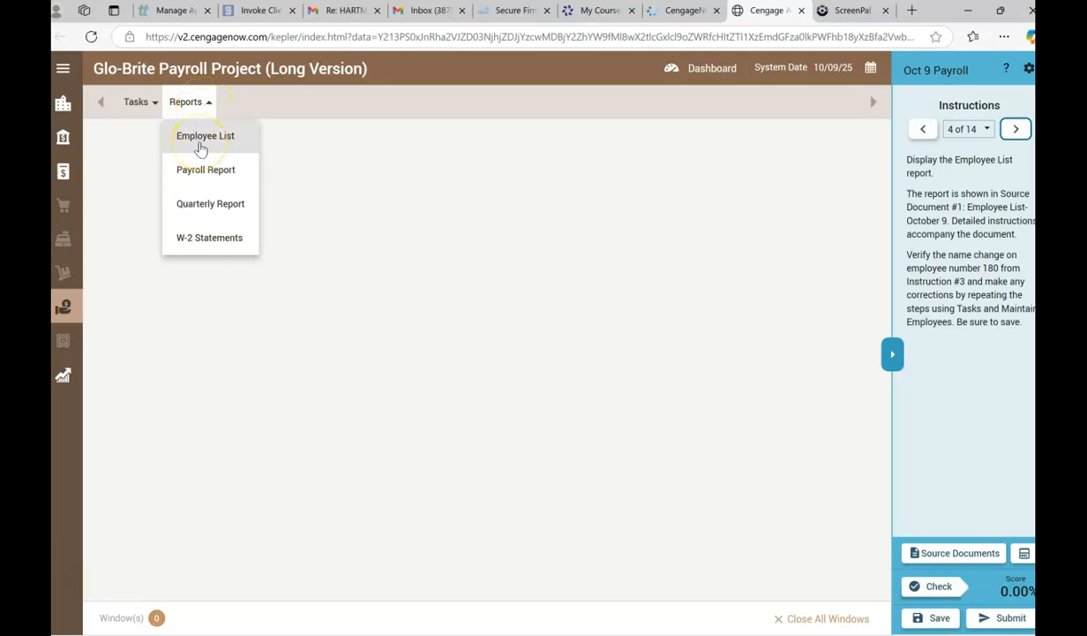
{"action": "left_click", "coordinate": [201, 148]}
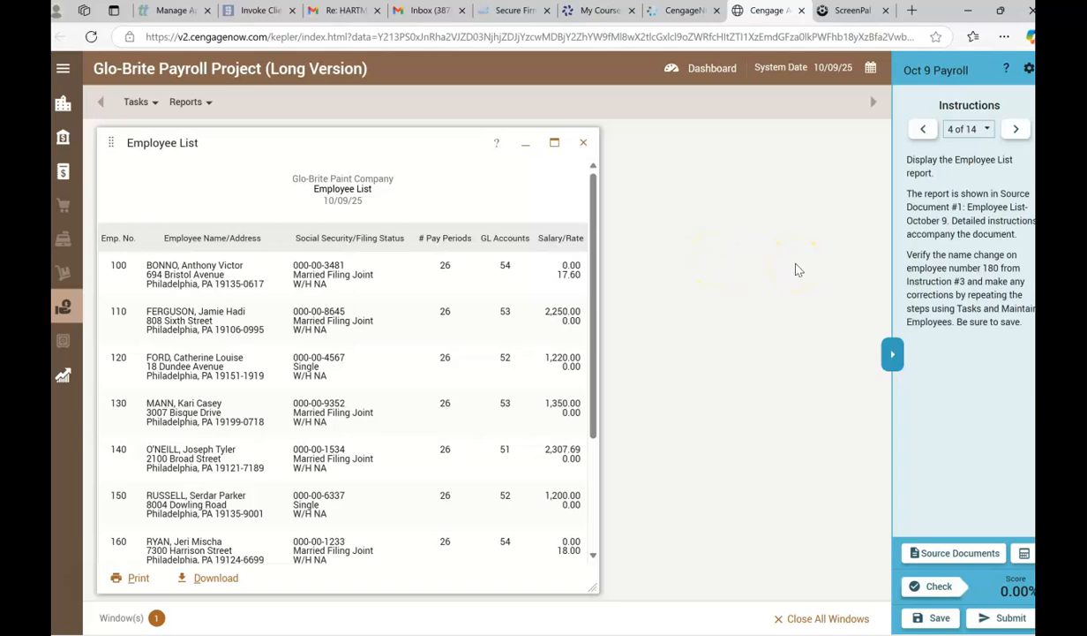
{"action": "left_click", "coordinate": [554, 144]}
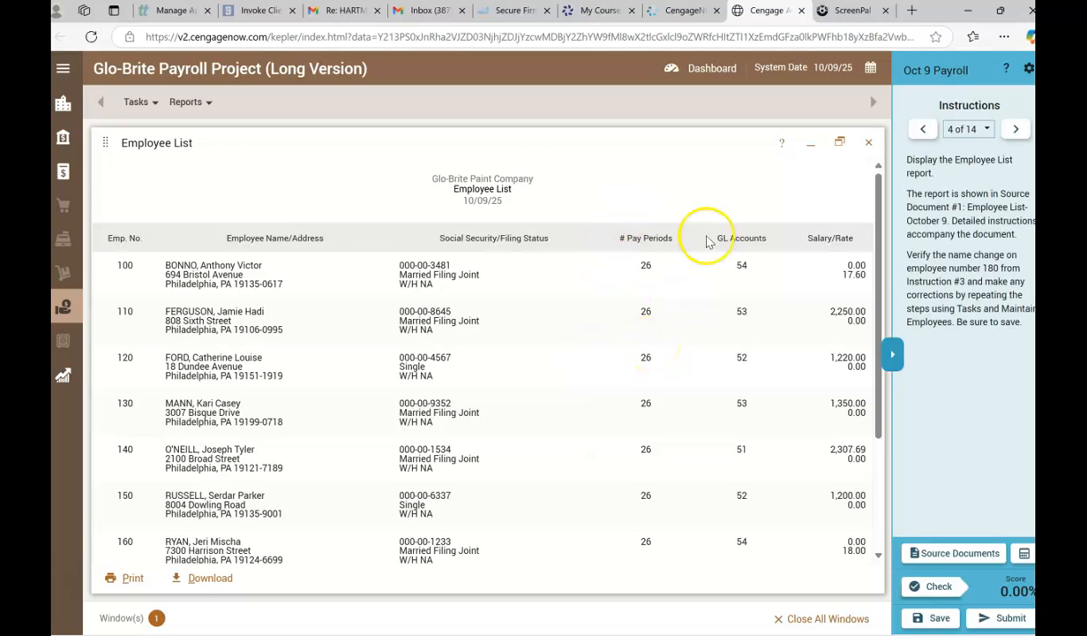
{"action": "left_click_drag", "start_coordinate": [883, 254], "coordinate": [886, 351]}
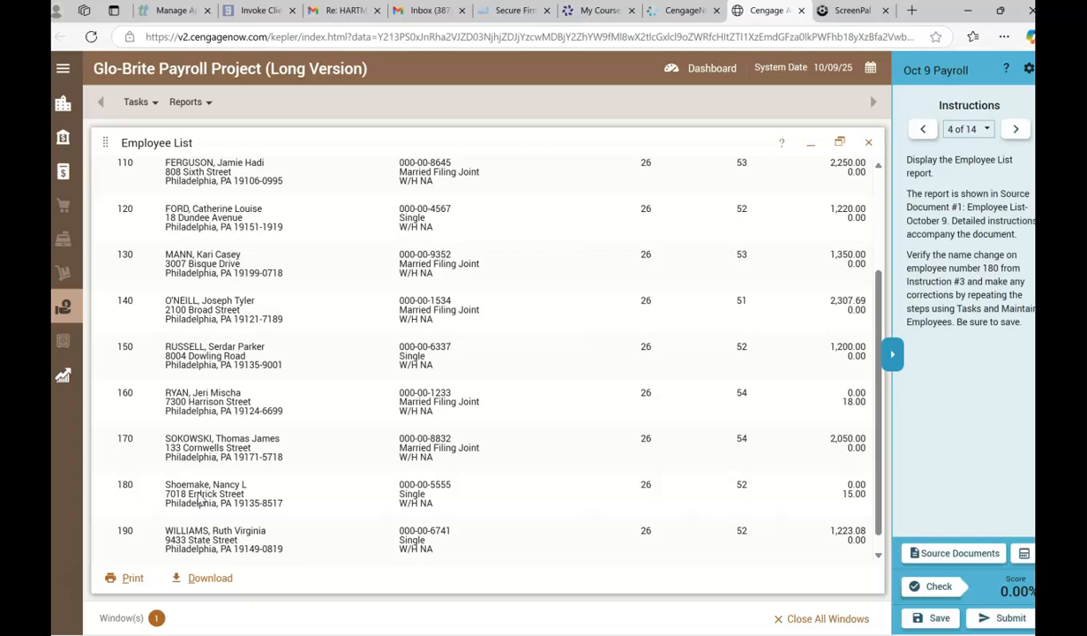
Reread instruction 3, return to instruction 4 and close the Employee List report.
{"action": "left_click", "coordinate": [925, 130]}
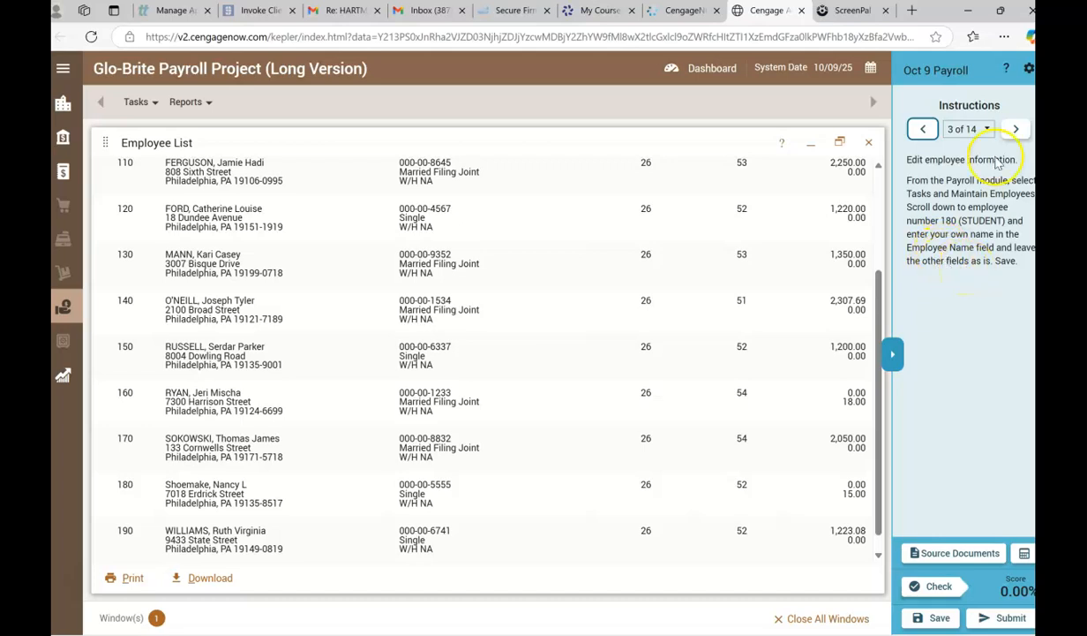
{"action": "left_click", "coordinate": [1016, 128]}
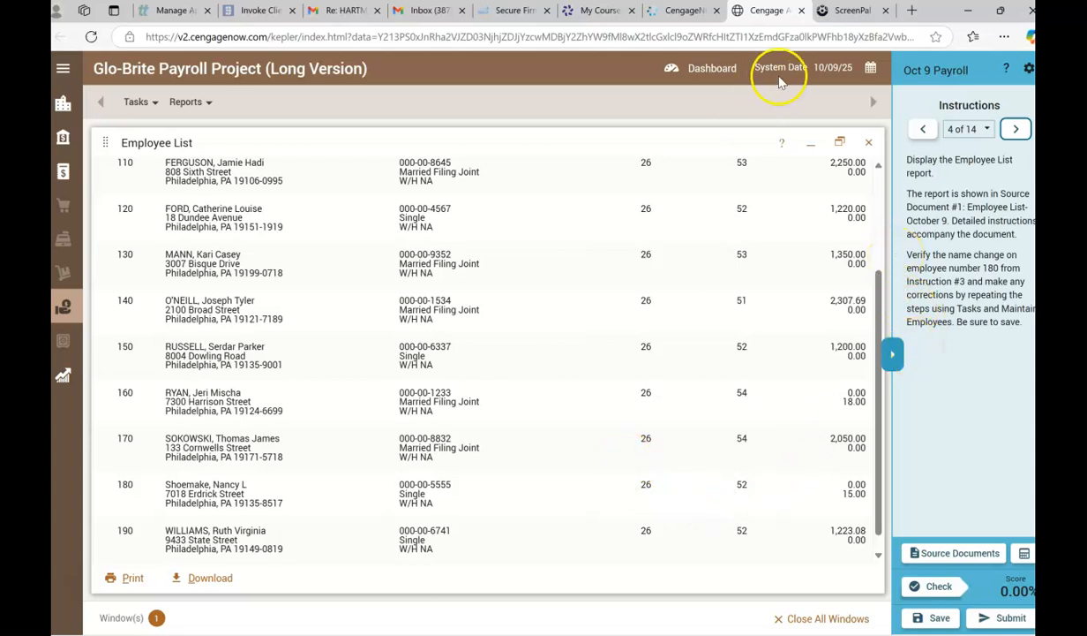
{"action": "left_click", "coordinate": [867, 143]}
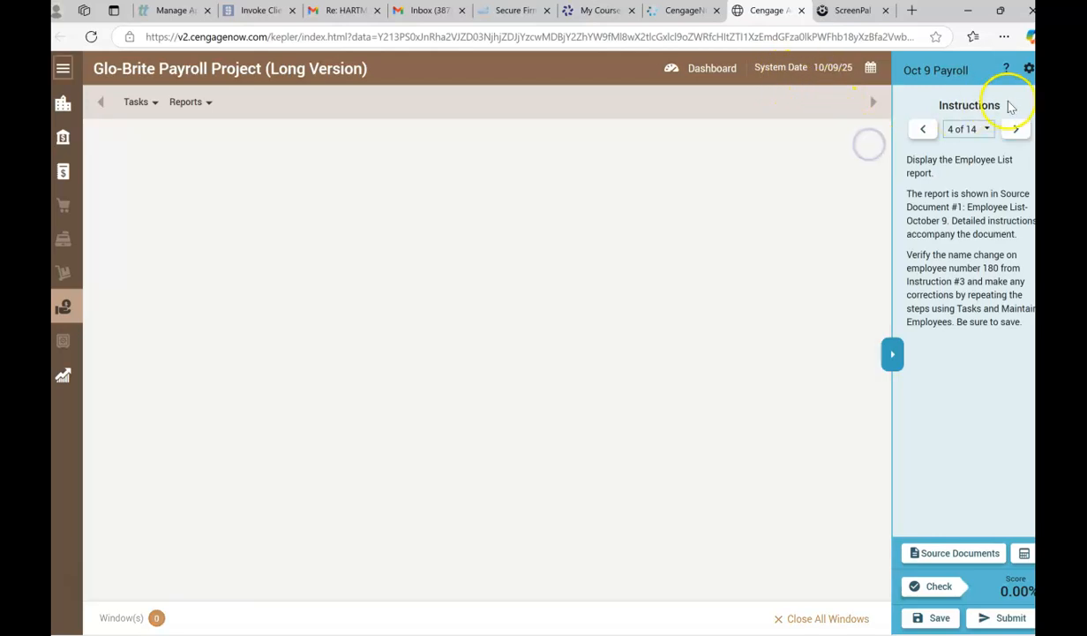
Advance to instruction 5 and bring up source document 2, Employees To Be Paid This Pay Period.
{"action": "left_click", "coordinate": [1017, 131]}
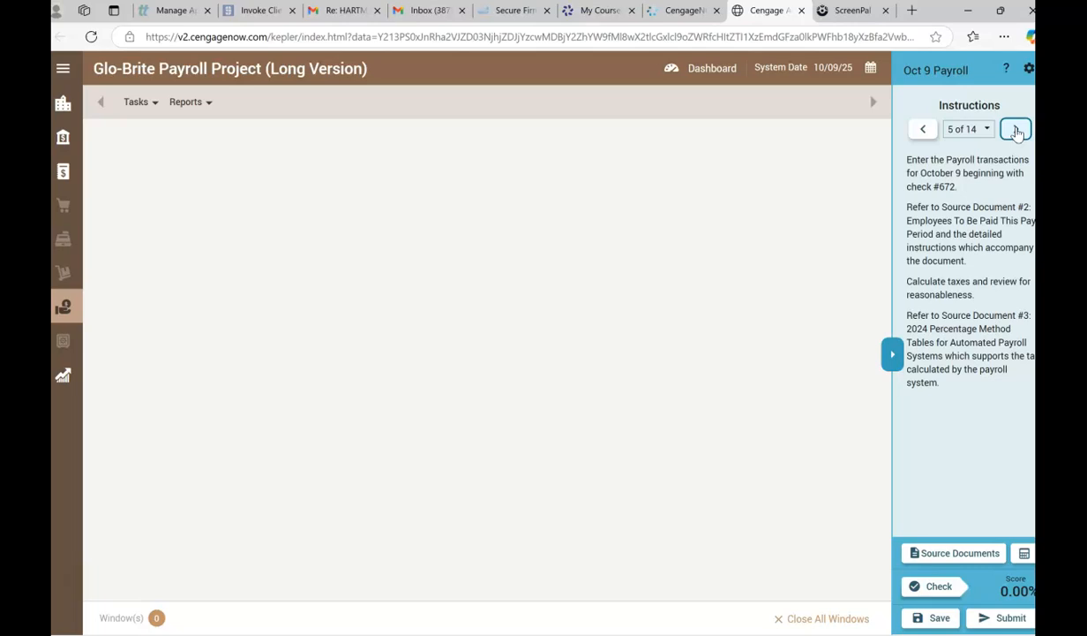
{"action": "left_click", "coordinate": [627, 237]}
{"action": "left_click", "coordinate": [954, 553]}
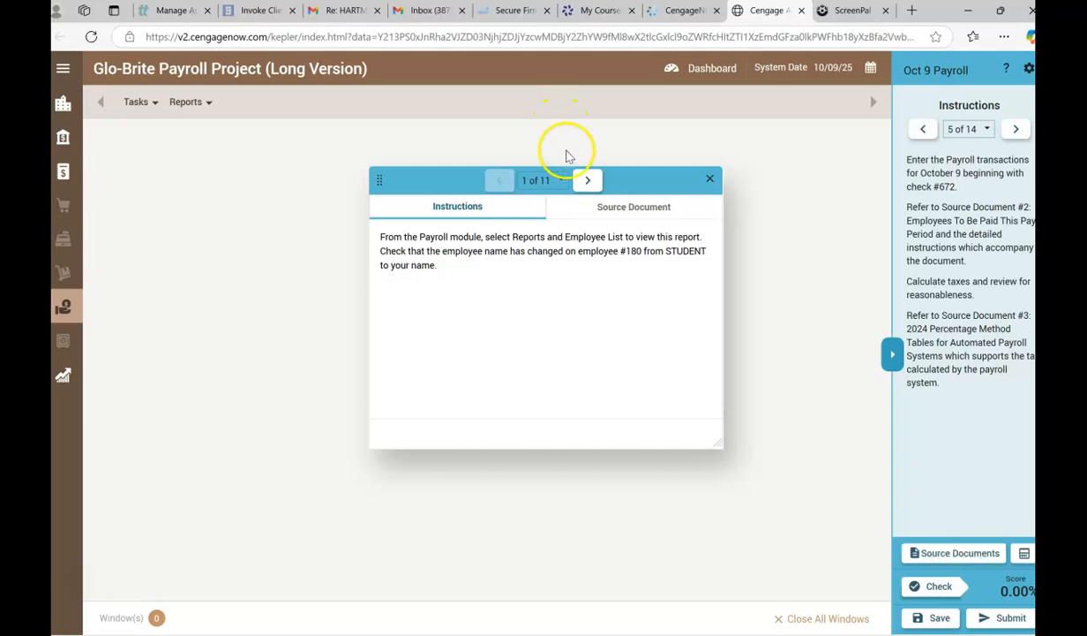
{"action": "left_click", "coordinate": [587, 181]}
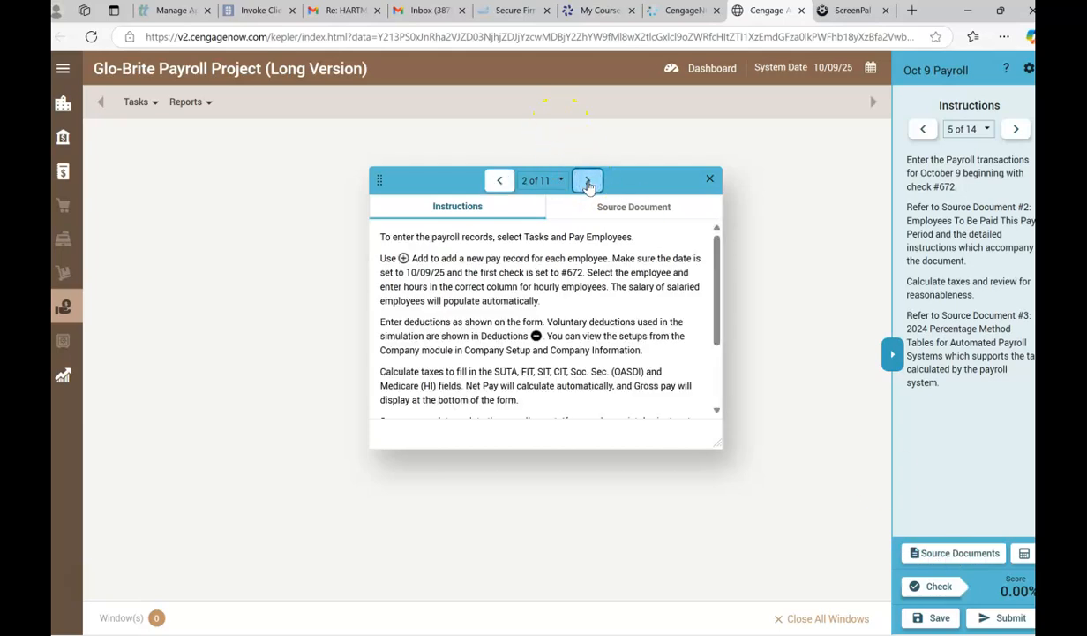
{"action": "left_click", "coordinate": [588, 182]}
{"action": "left_click", "coordinate": [607, 204]}
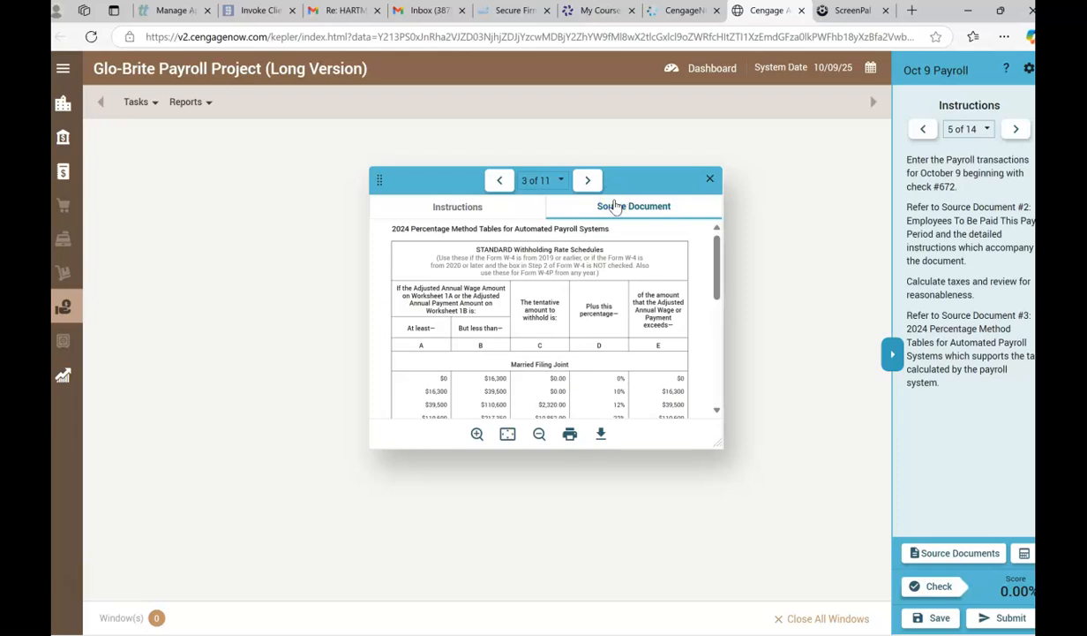
{"action": "left_click", "coordinate": [499, 181]}
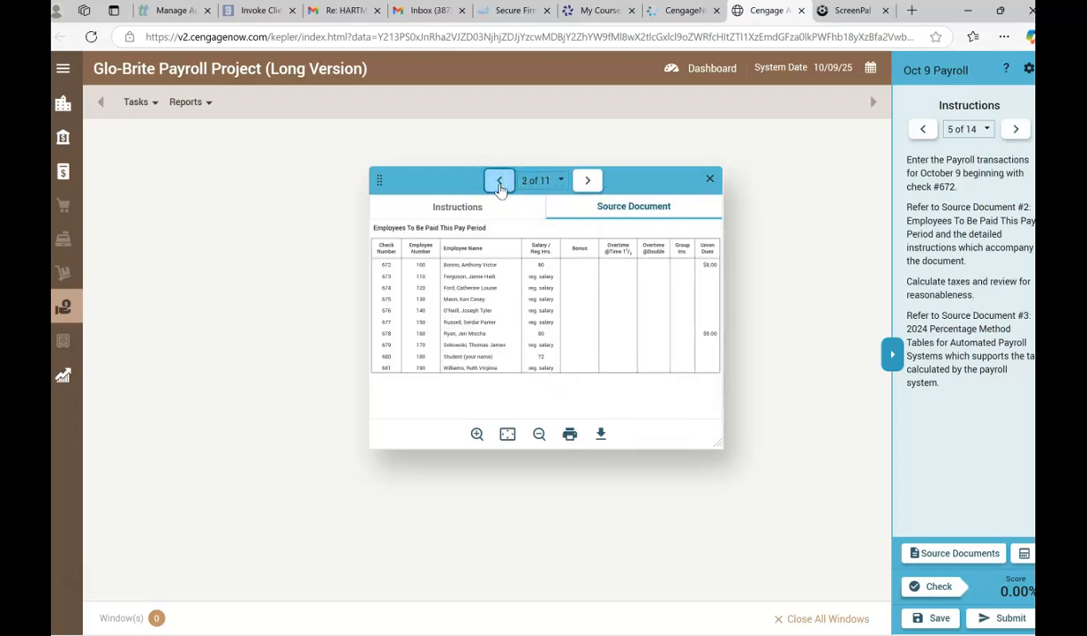
Review source documents 1 to 3: the Employee List, Employees To Be Paid This Pay Period and the 2024 Percentage Method Tables.
{"action": "left_click", "coordinate": [499, 183]}
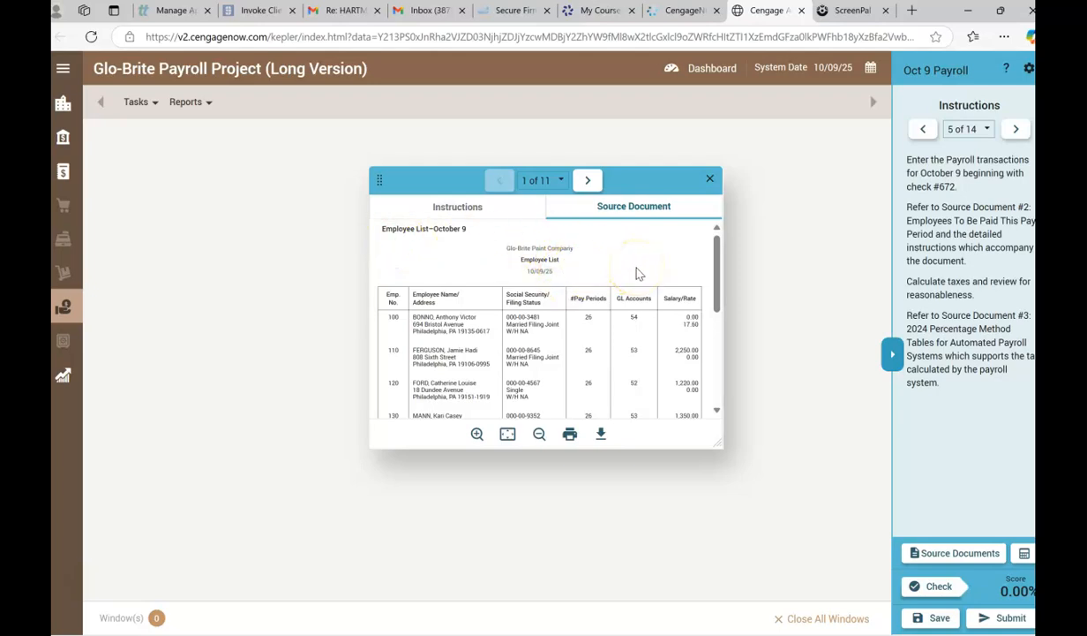
{"action": "mouse_move", "coordinate": [712, 276]}
{"action": "left_mouse_down"}
{"action": "mouse_move", "coordinate": [711, 362]}
{"action": "mouse_move", "coordinate": [713, 262]}
{"action": "left_mouse_up"}
{"action": "left_click", "coordinate": [653, 224]}
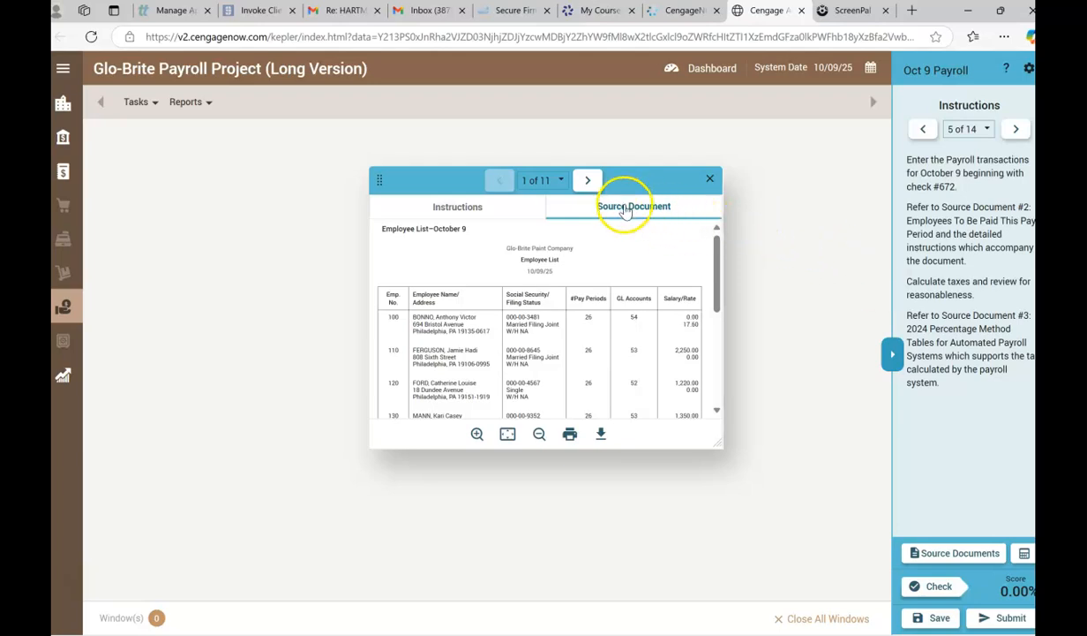
{"action": "left_click", "coordinate": [587, 180]}
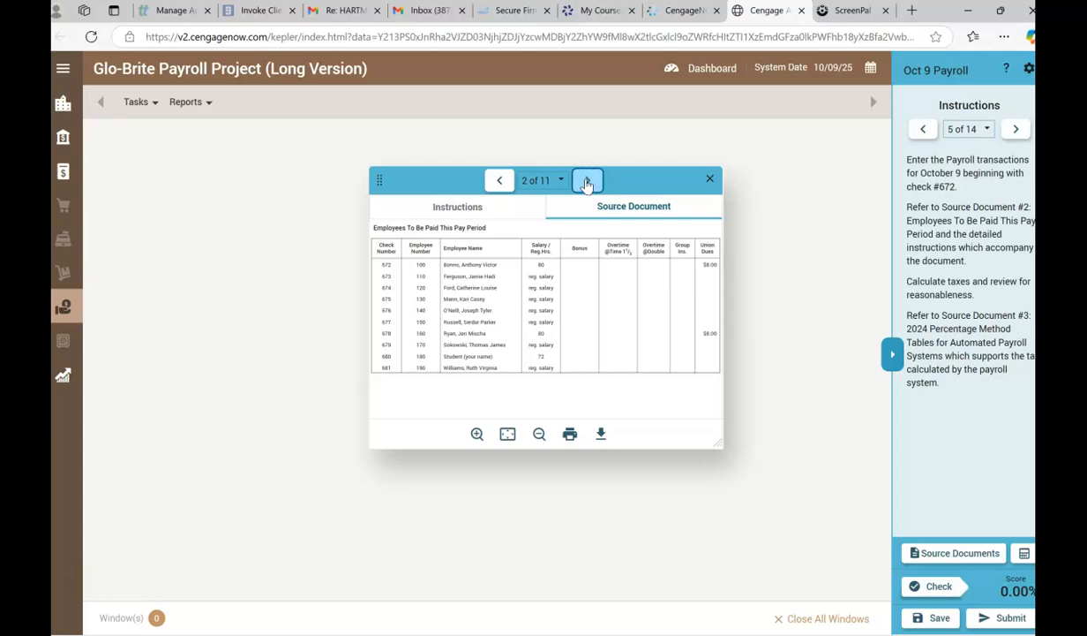
{"action": "left_click", "coordinate": [587, 181]}
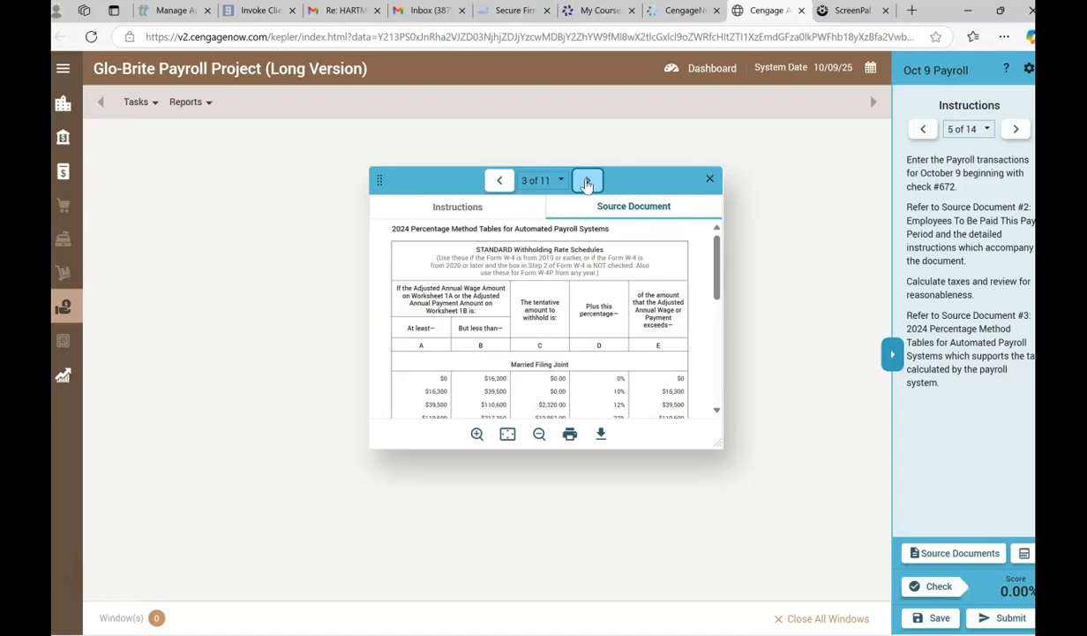
{"action": "left_click", "coordinate": [810, 383]}
Return to instruction 4 and source document 1, and open the Employee List report alongside it for comparison.
{"action": "left_click", "coordinate": [927, 129]}
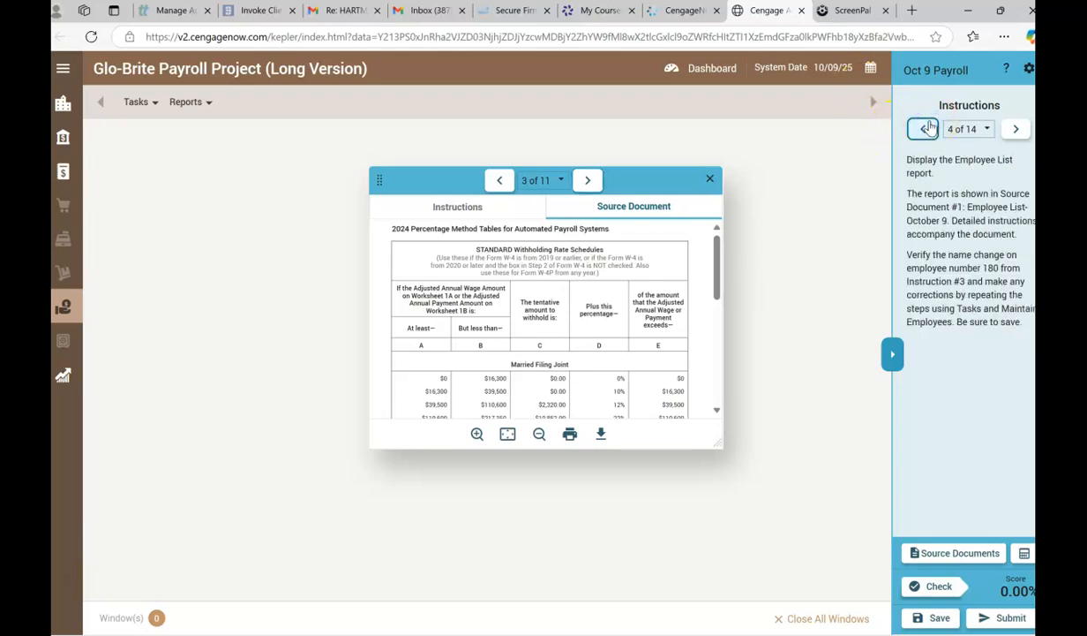
{"action": "left_click", "coordinate": [497, 183]}
{"action": "left_click", "coordinate": [497, 181]}
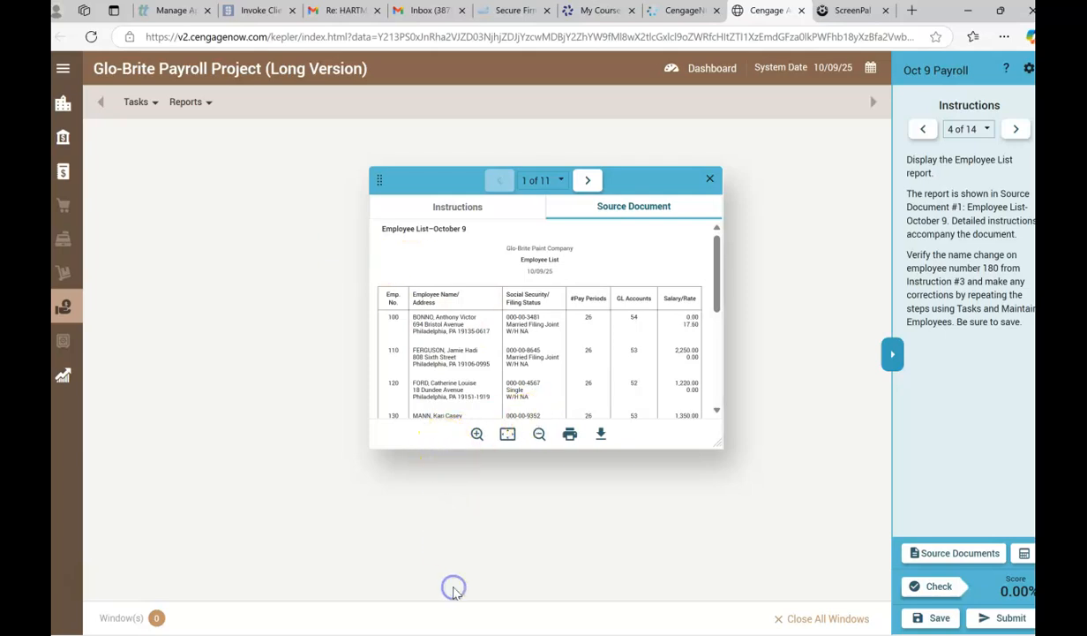
{"action": "left_click", "coordinate": [188, 102]}
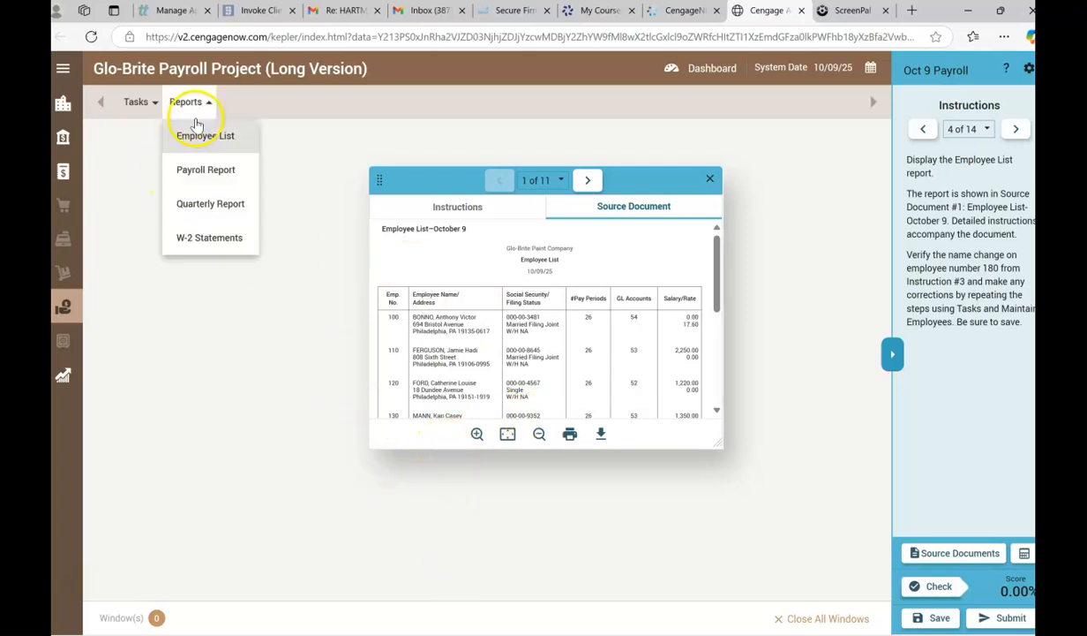
{"action": "left_click", "coordinate": [199, 139]}
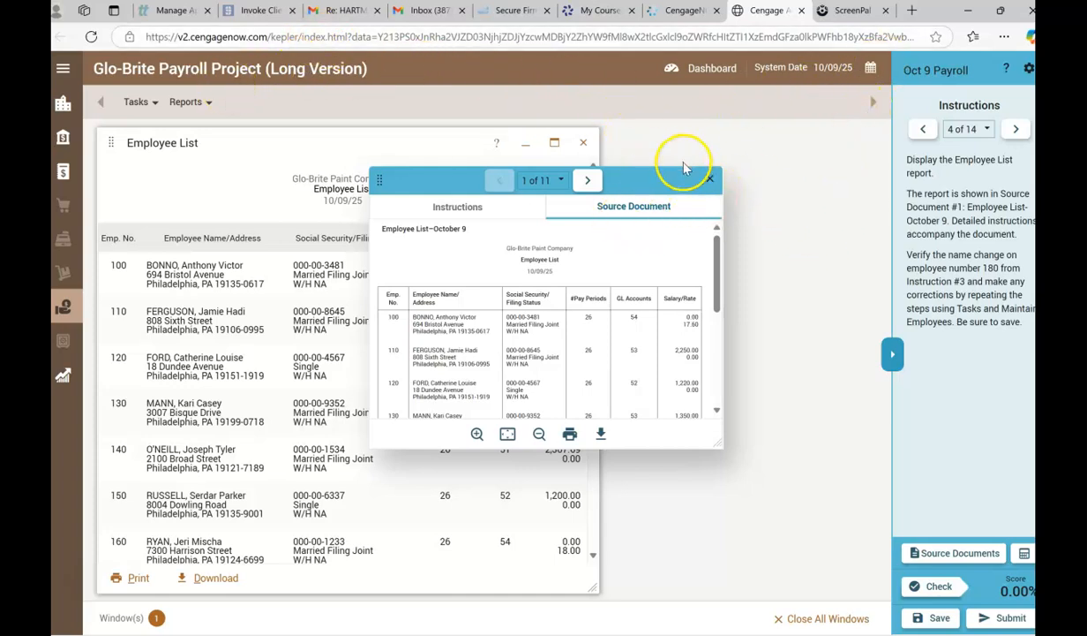
{"action": "left_click_drag", "start_coordinate": [683, 166], "coordinate": [675, 92]}
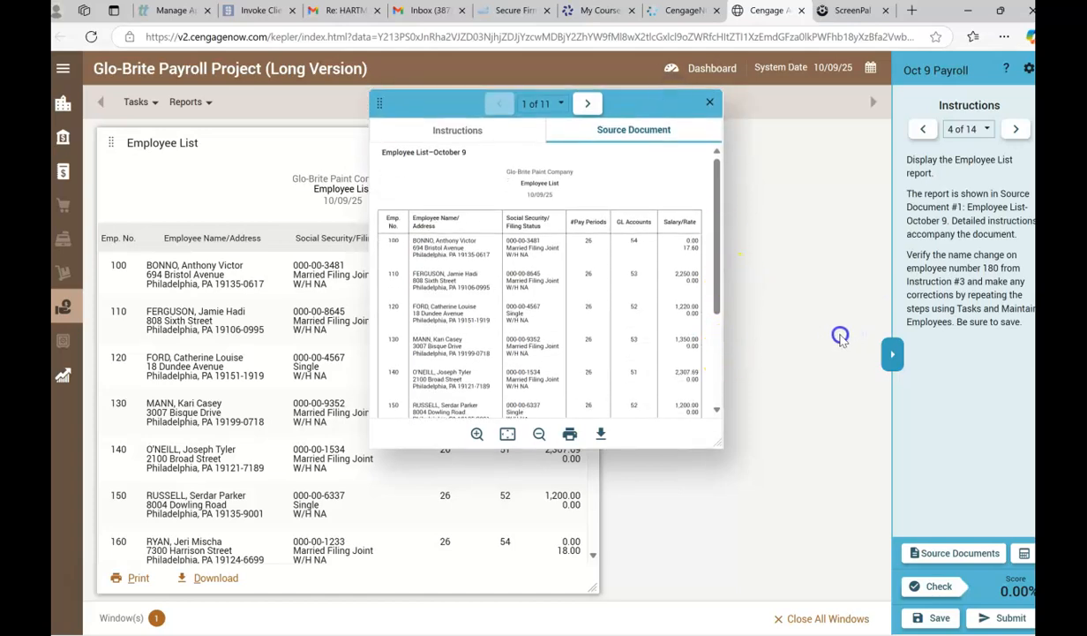
Advance to instruction 5, enlarge source document 2, and read its employee table and detailed payroll entry instructions.
{"action": "left_click", "coordinate": [631, 450]}
{"action": "left_click_drag", "start_coordinate": [725, 380], "coordinate": [840, 365]}
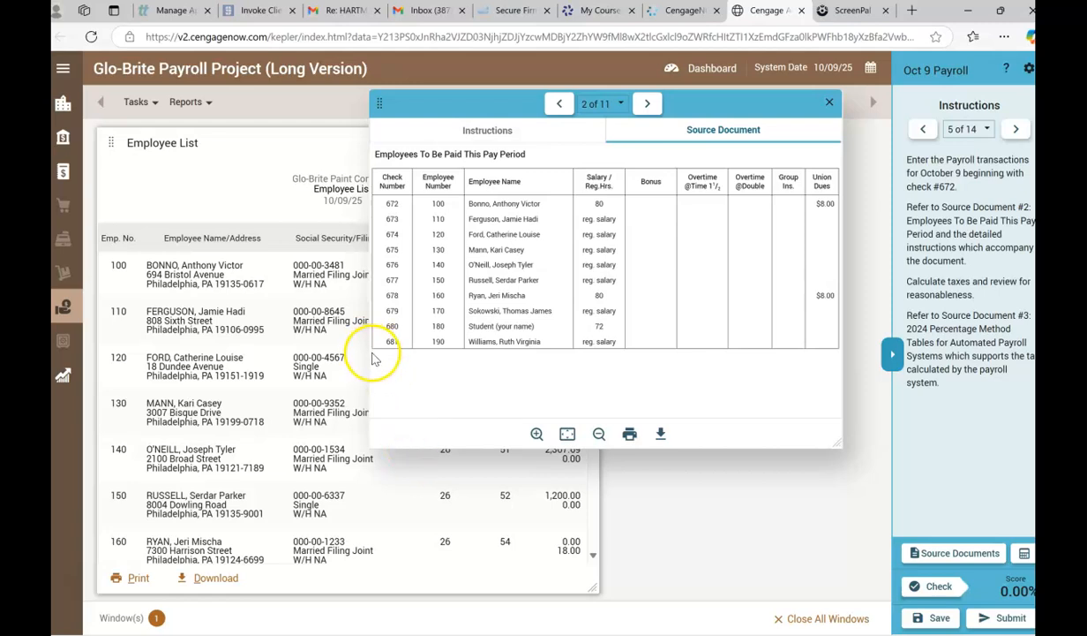
{"action": "left_click_drag", "start_coordinate": [371, 352], "coordinate": [204, 349]}
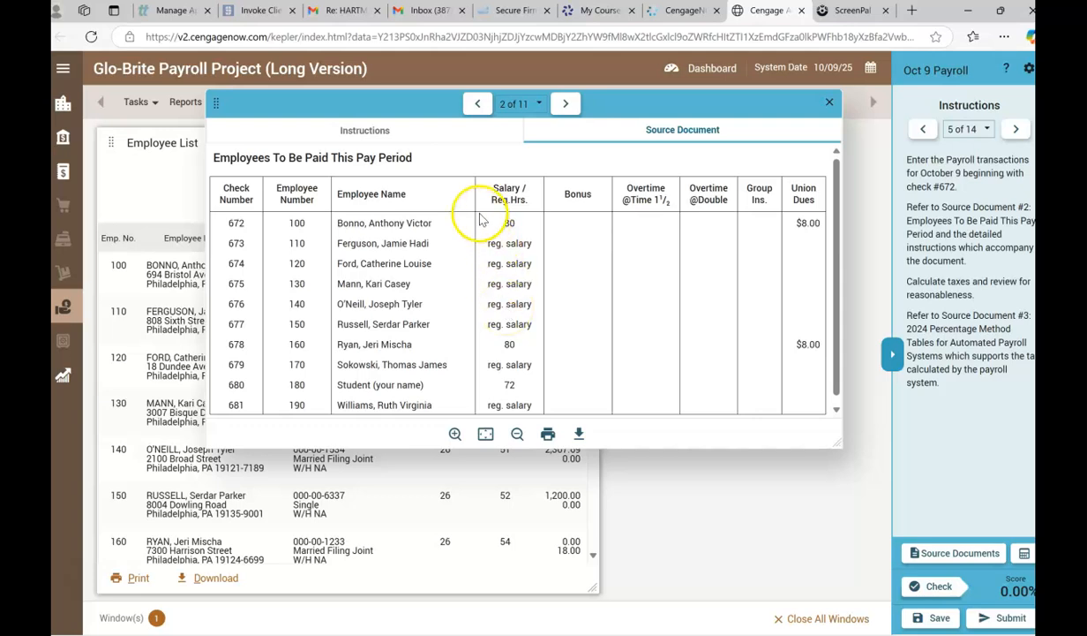
{"action": "left_click", "coordinate": [340, 132]}
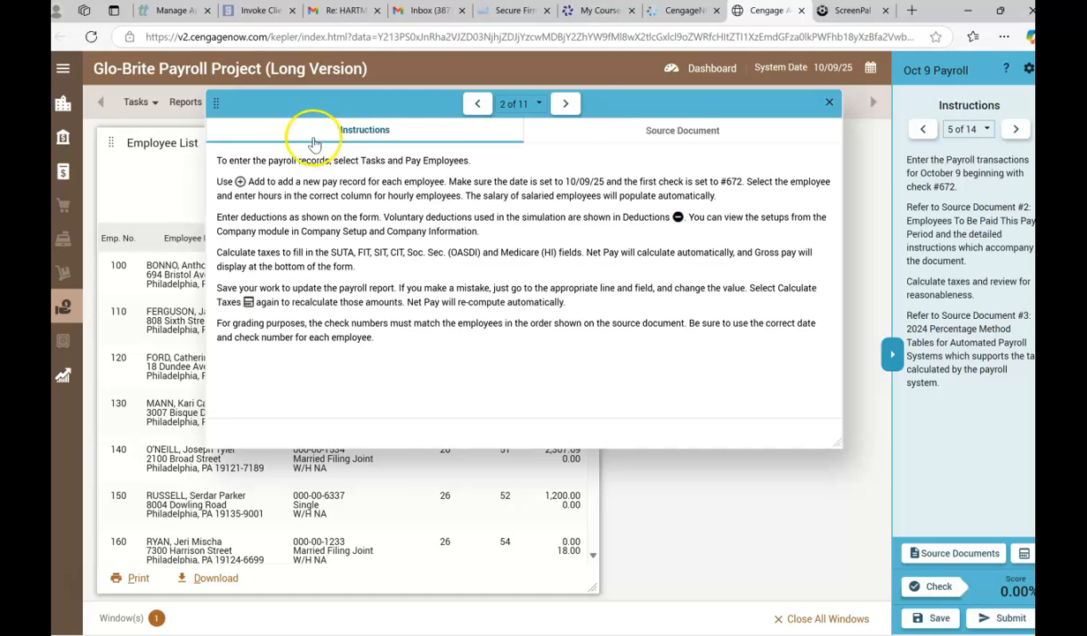
Open the Pay Employees form in the Payroll module.
{"action": "left_click", "coordinate": [62, 71]}
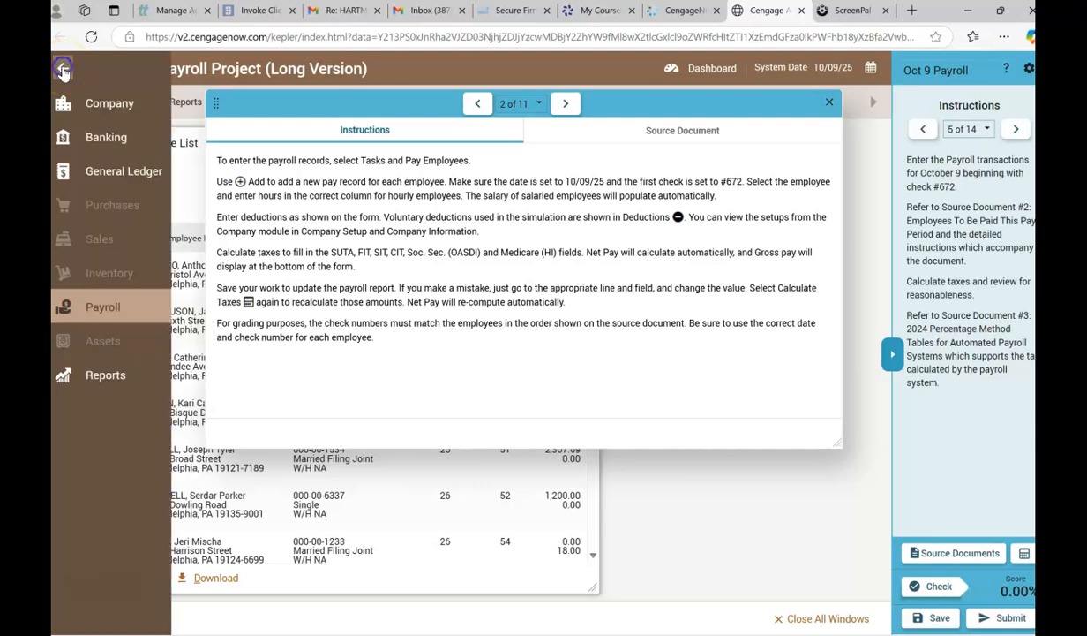
{"action": "left_click", "coordinate": [99, 296]}
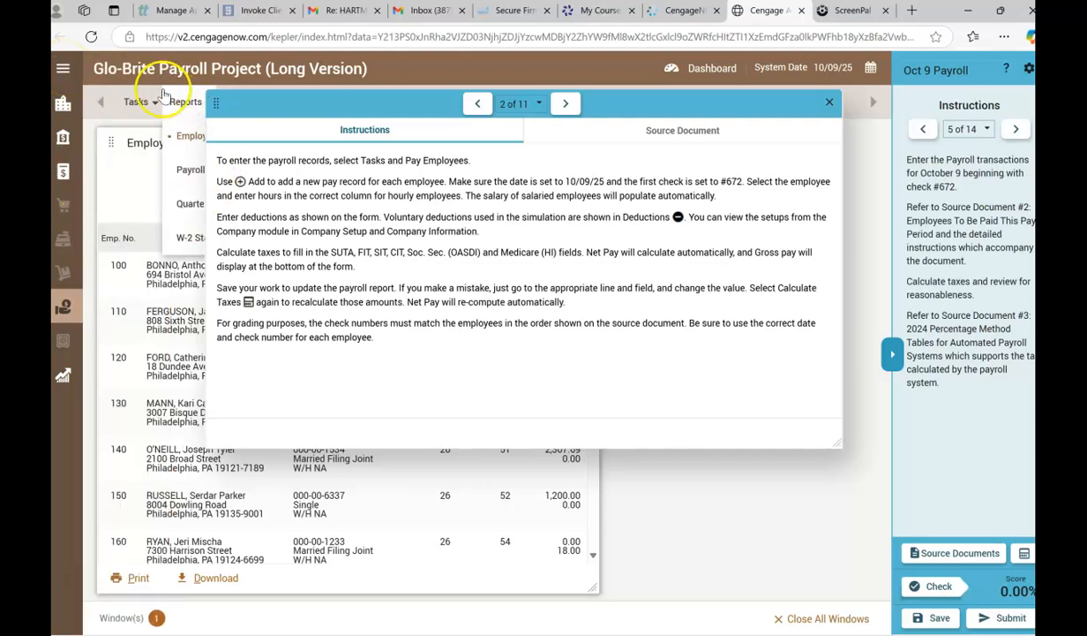
{"action": "mouse_move", "coordinate": [139, 102]}
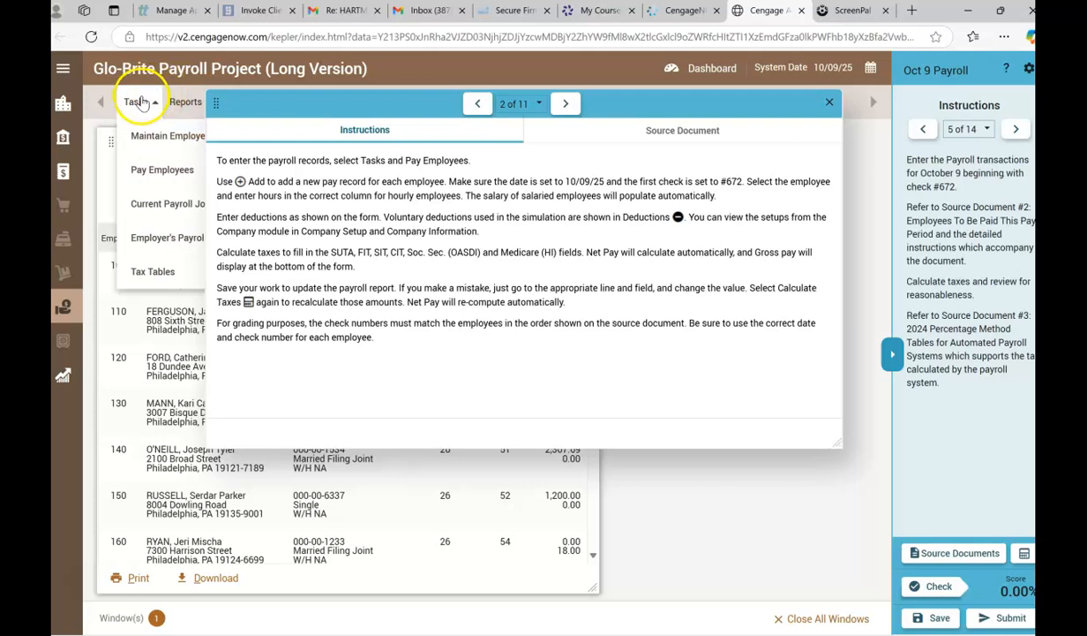
{"action": "left_click", "coordinate": [141, 164]}
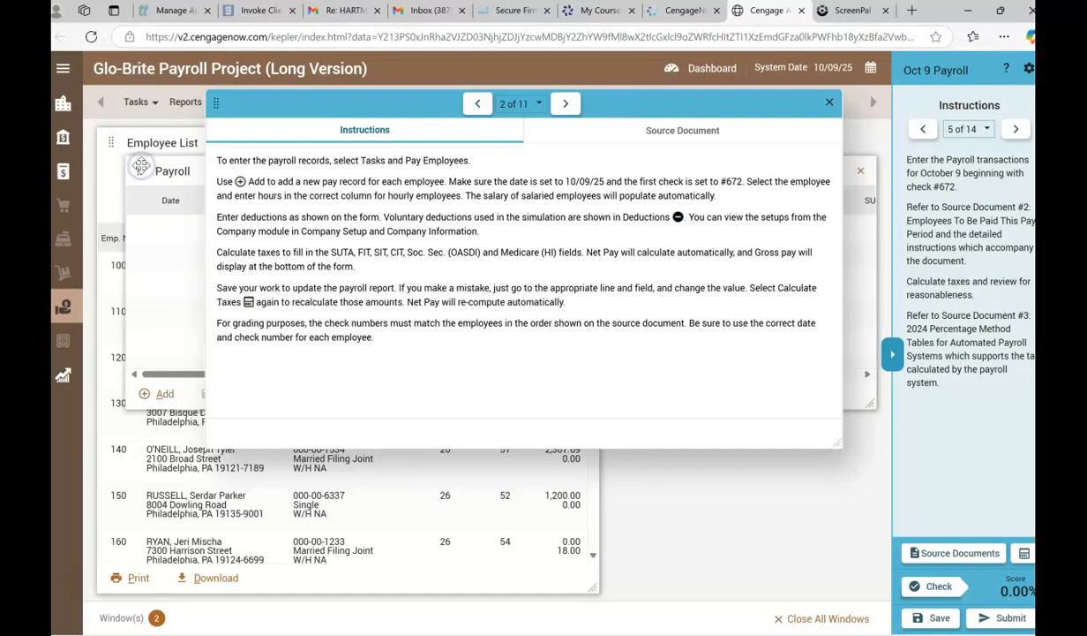
Rearrange the instructions and Payroll windows so both can be used, and close the Employee List report.
{"action": "left_click_drag", "start_coordinate": [294, 106], "coordinate": [483, 31]}
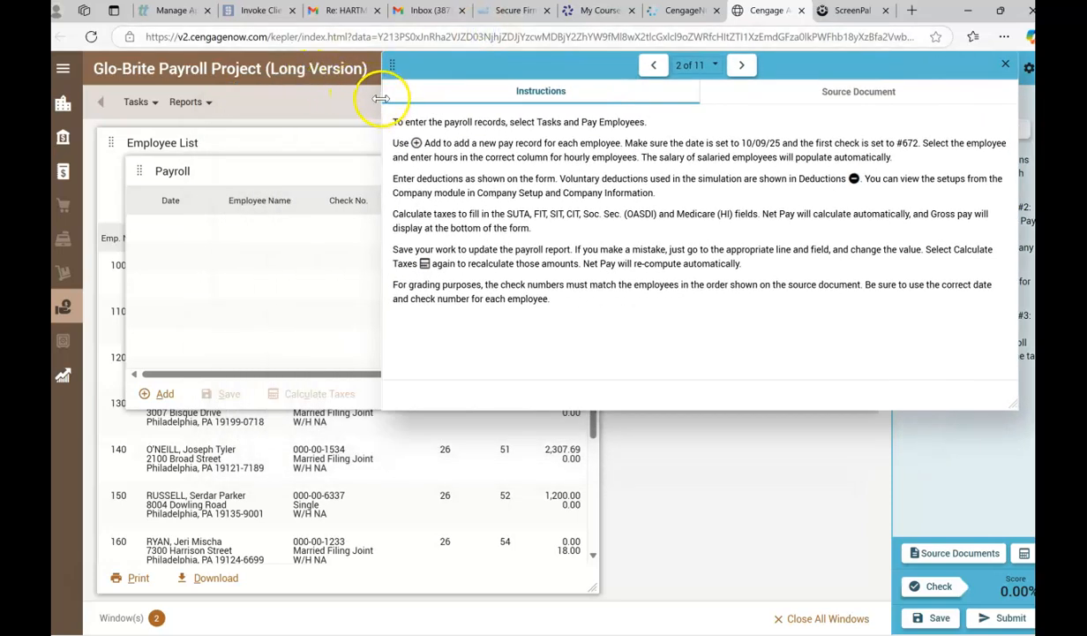
{"action": "left_click_drag", "start_coordinate": [381, 98], "coordinate": [545, 80]}
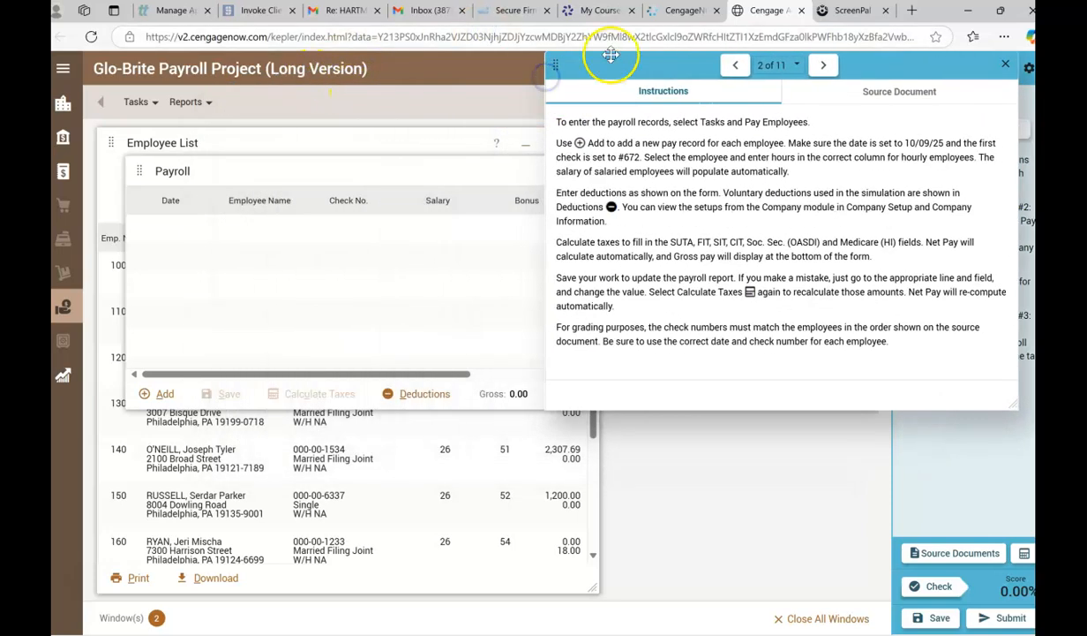
{"action": "left_click_drag", "start_coordinate": [617, 67], "coordinate": [548, 64]}
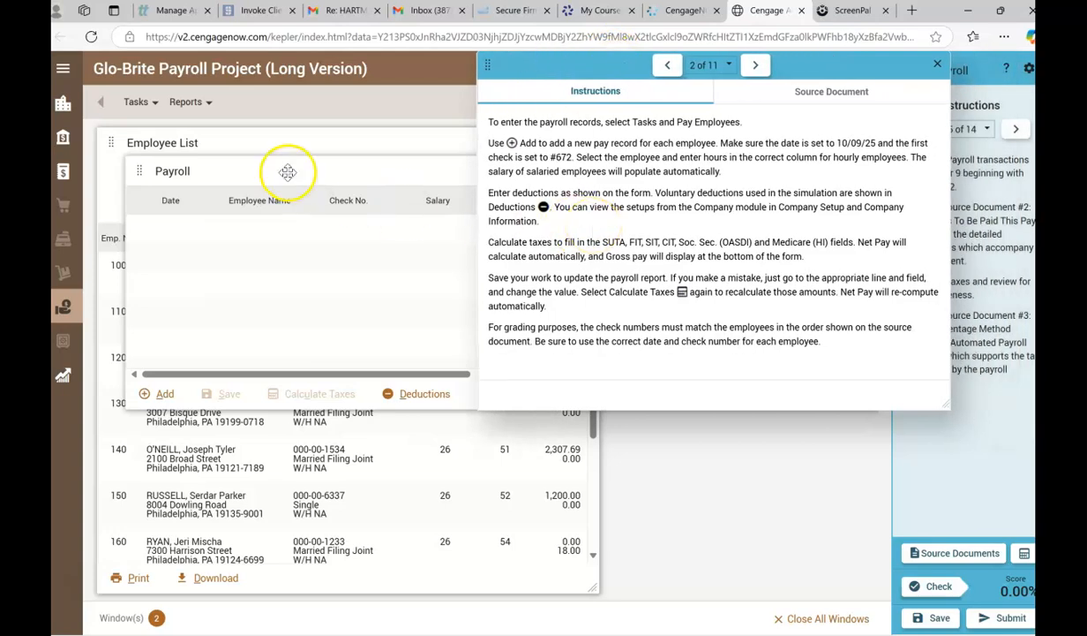
{"action": "left_click_drag", "start_coordinate": [286, 176], "coordinate": [180, 430]}
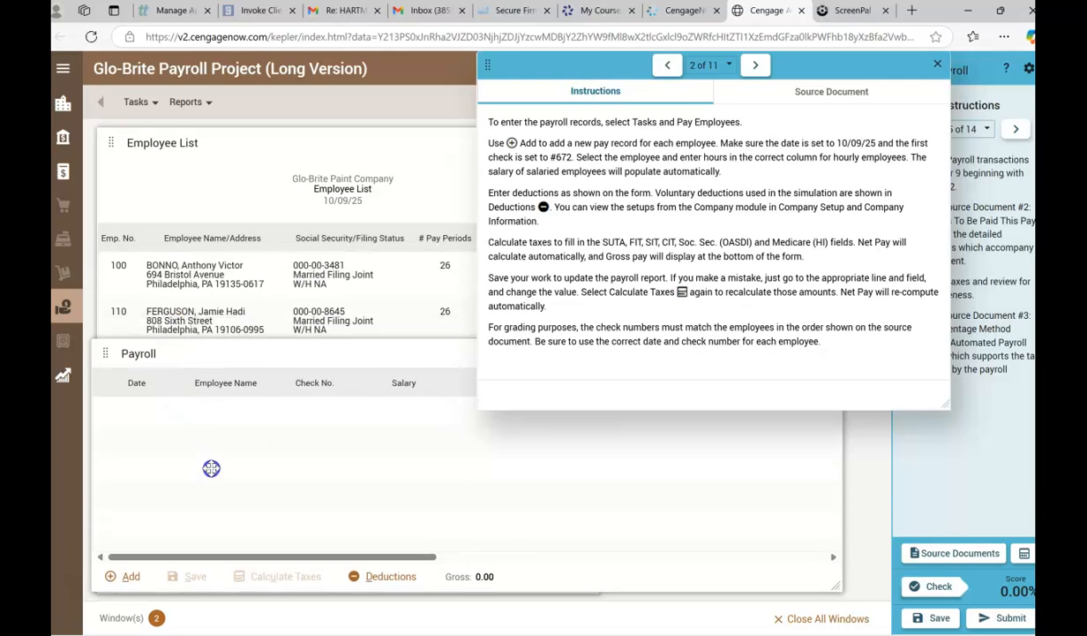
{"action": "left_click", "coordinate": [214, 146]}
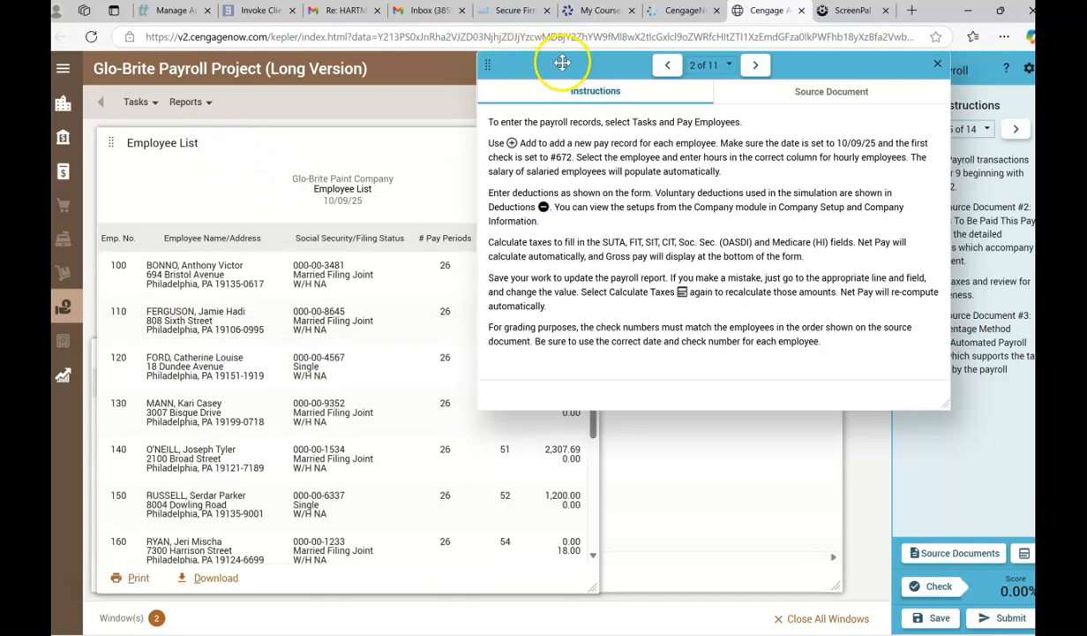
{"action": "left_click_drag", "start_coordinate": [556, 60], "coordinate": [626, 289]}
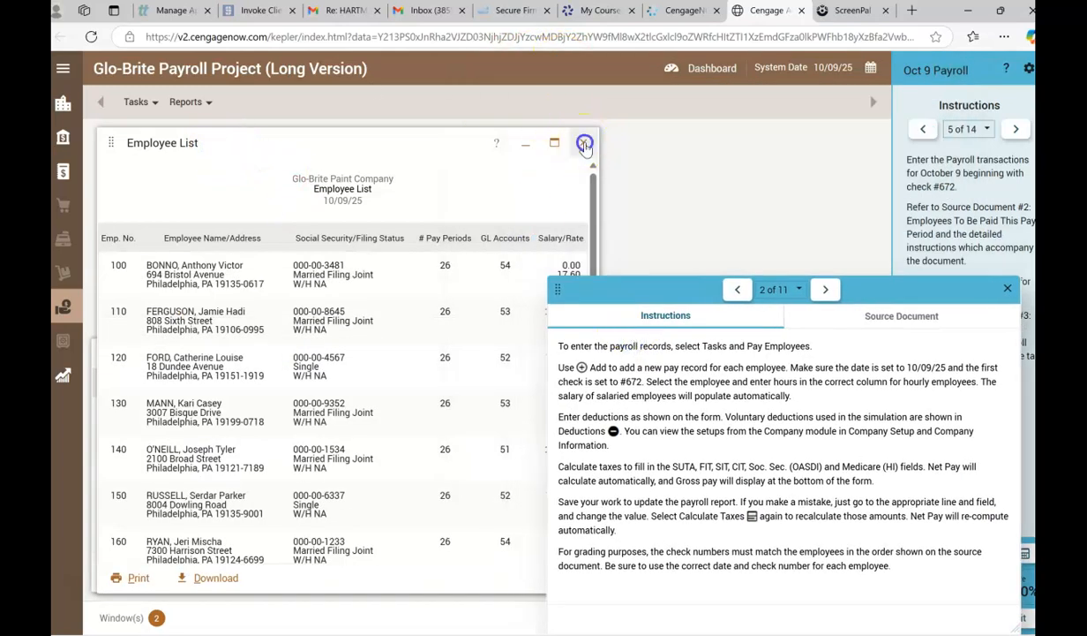
{"action": "left_click", "coordinate": [582, 141]}
{"action": "left_click_drag", "start_coordinate": [651, 283], "coordinate": [624, 7]}
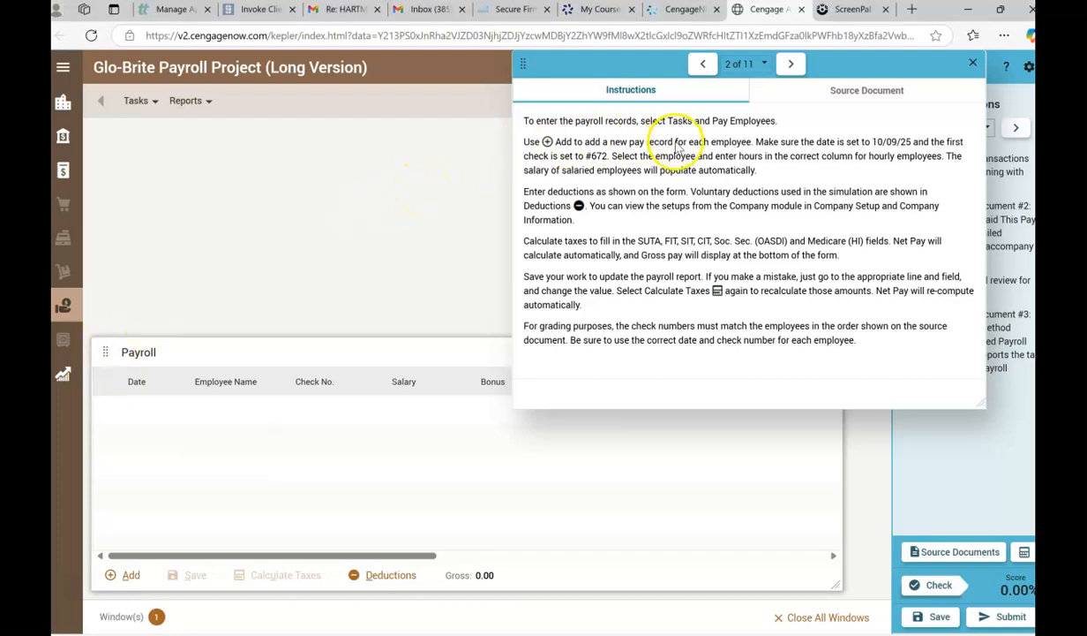
Bring the Pay Employees form back up and add a new pay record.
{"action": "left_click", "coordinate": [137, 100]}
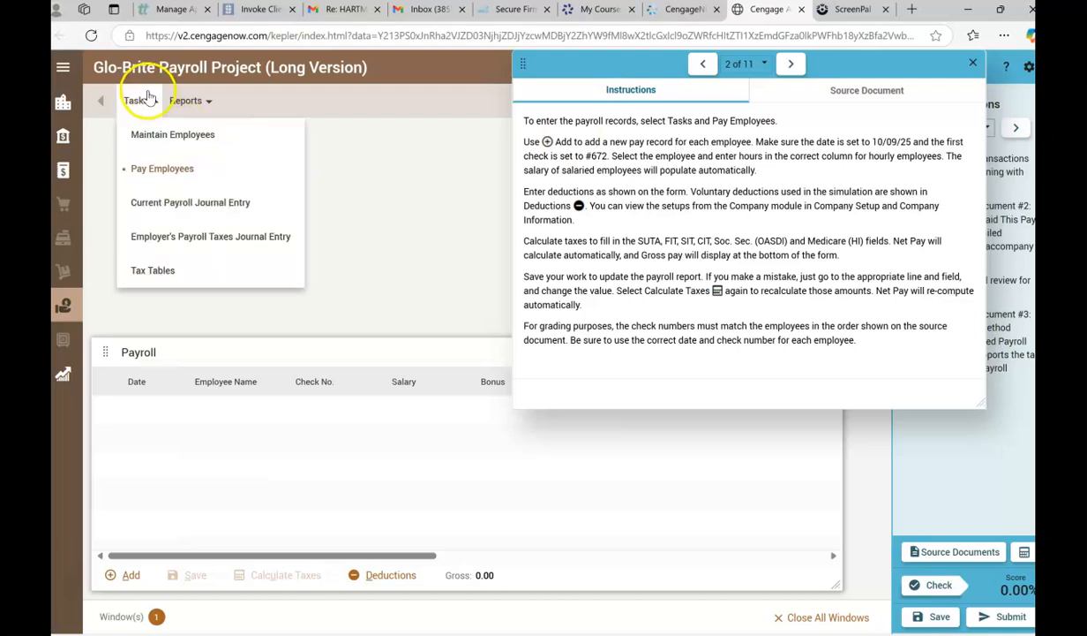
{"action": "left_click", "coordinate": [152, 169]}
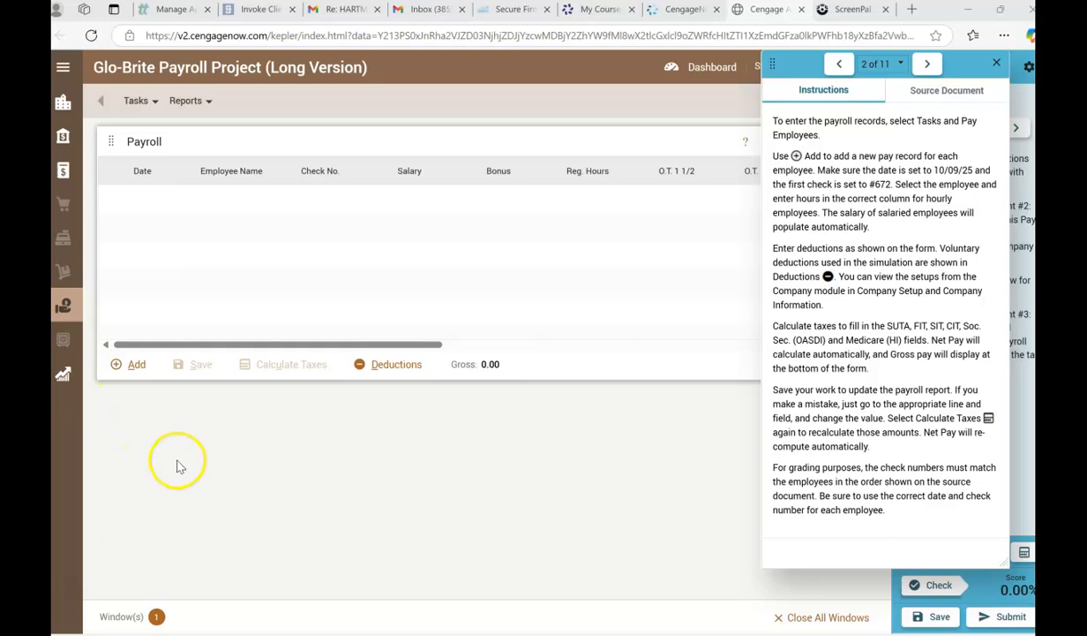
{"action": "left_click", "coordinate": [136, 100]}
{"action": "left_click", "coordinate": [117, 368]}
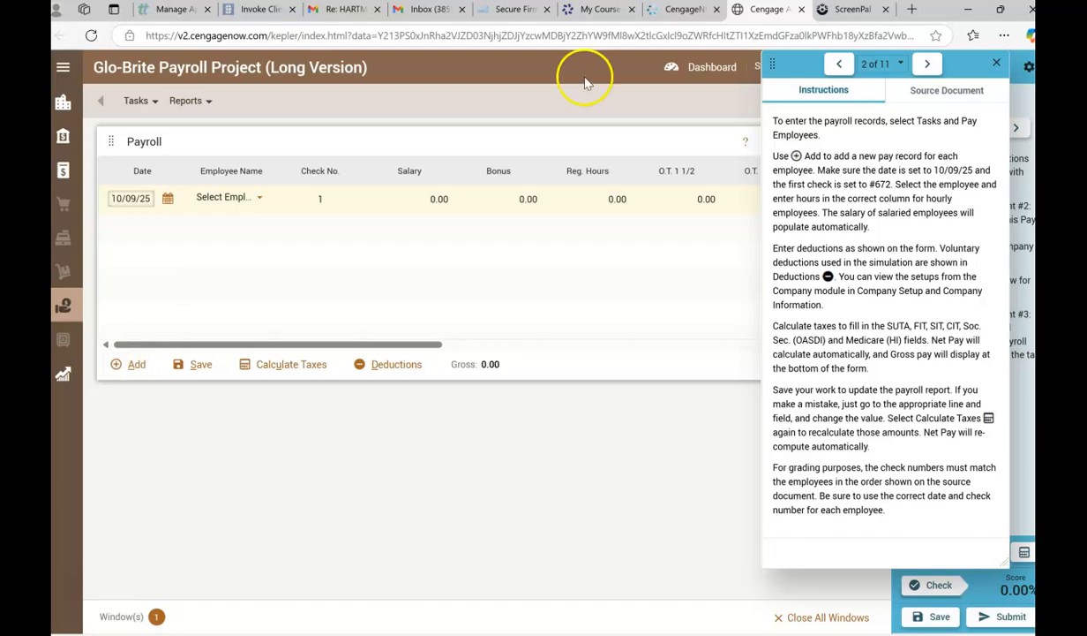
Show source document 2 enlarged beside the Payroll form and select employee 100 for the new pay record.
{"action": "left_click_drag", "start_coordinate": [772, 63], "coordinate": [796, 128]}
{"action": "left_click_drag", "start_coordinate": [838, 158], "coordinate": [850, 170]}
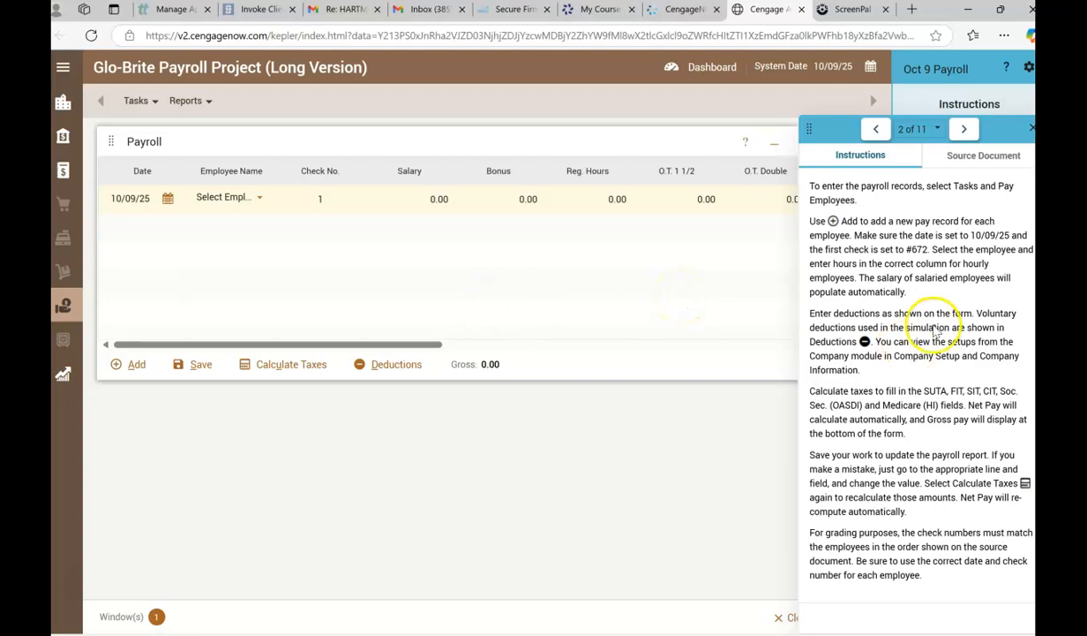
{"action": "left_click", "coordinate": [950, 154]}
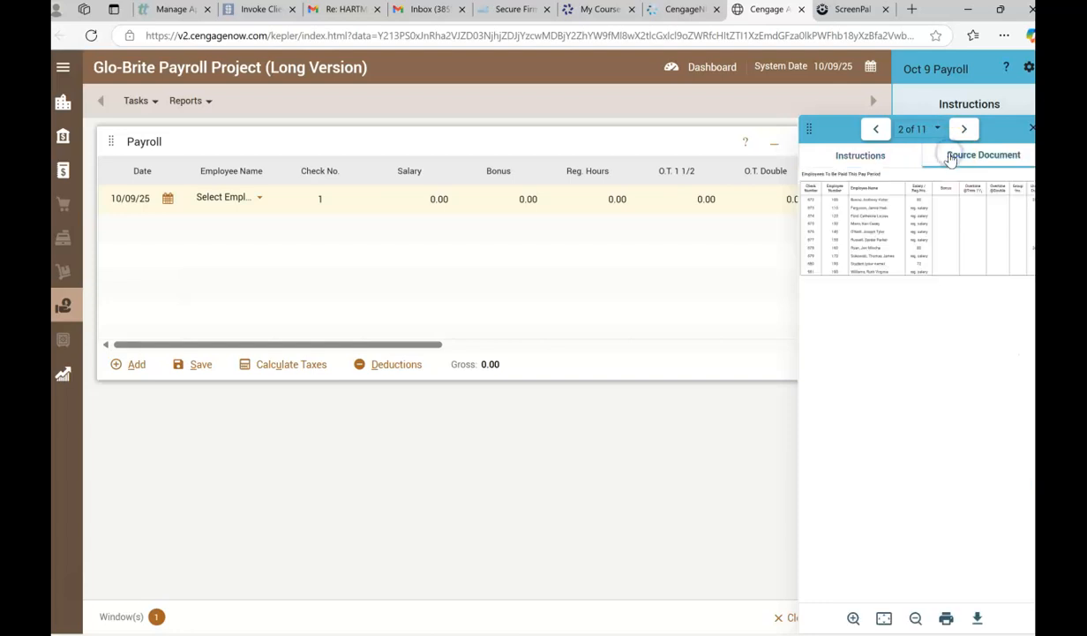
{"action": "left_click", "coordinate": [873, 346]}
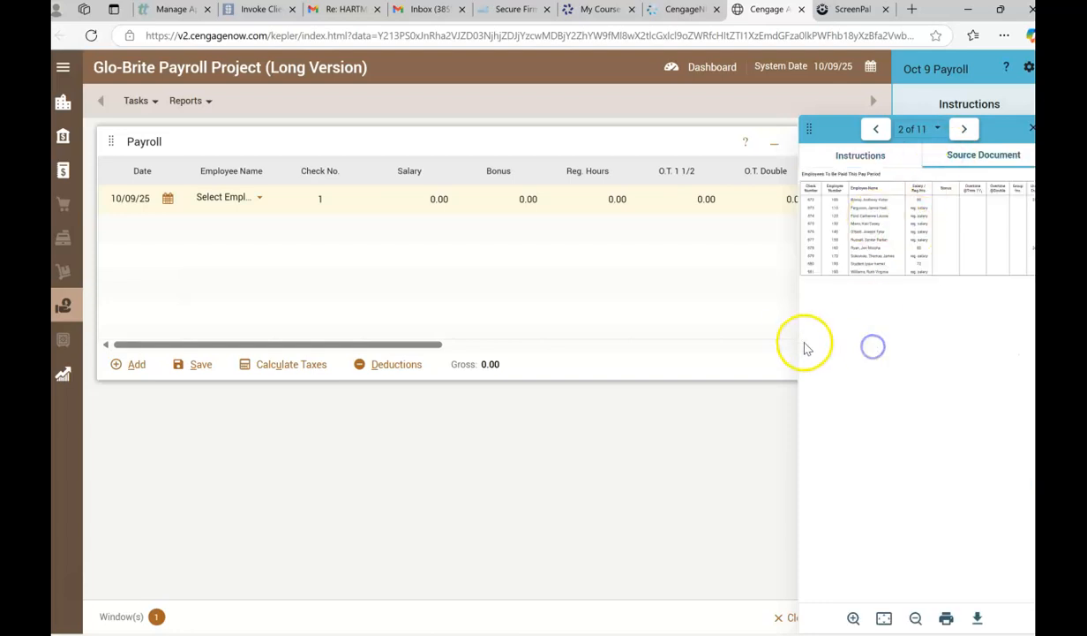
{"action": "left_click_drag", "start_coordinate": [799, 342], "coordinate": [389, 340]}
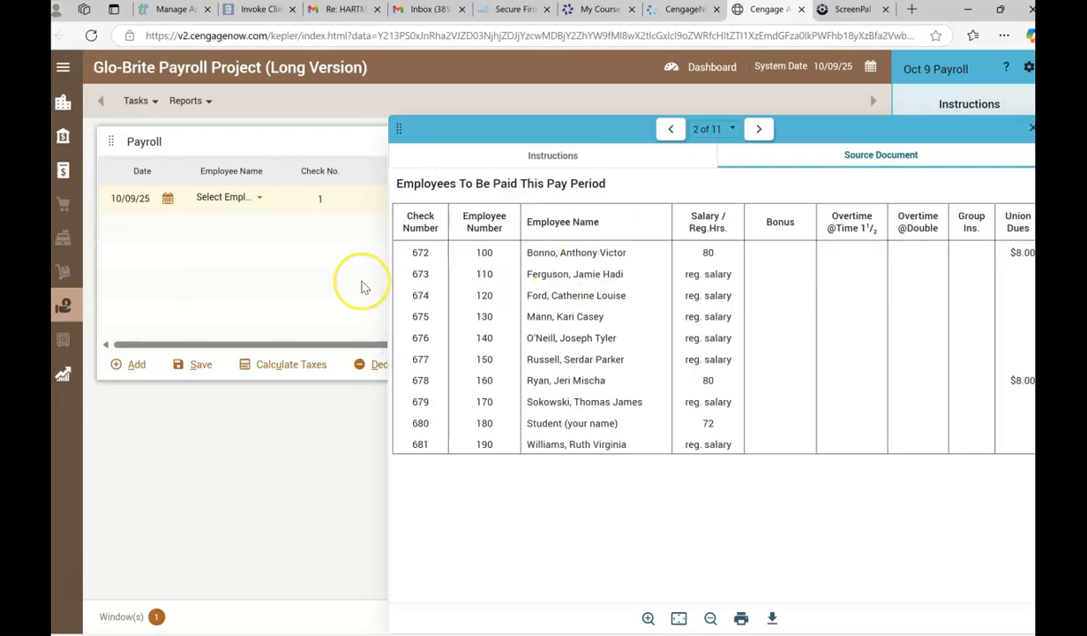
{"action": "left_click", "coordinate": [253, 198]}
{"action": "left_click", "coordinate": [253, 248]}
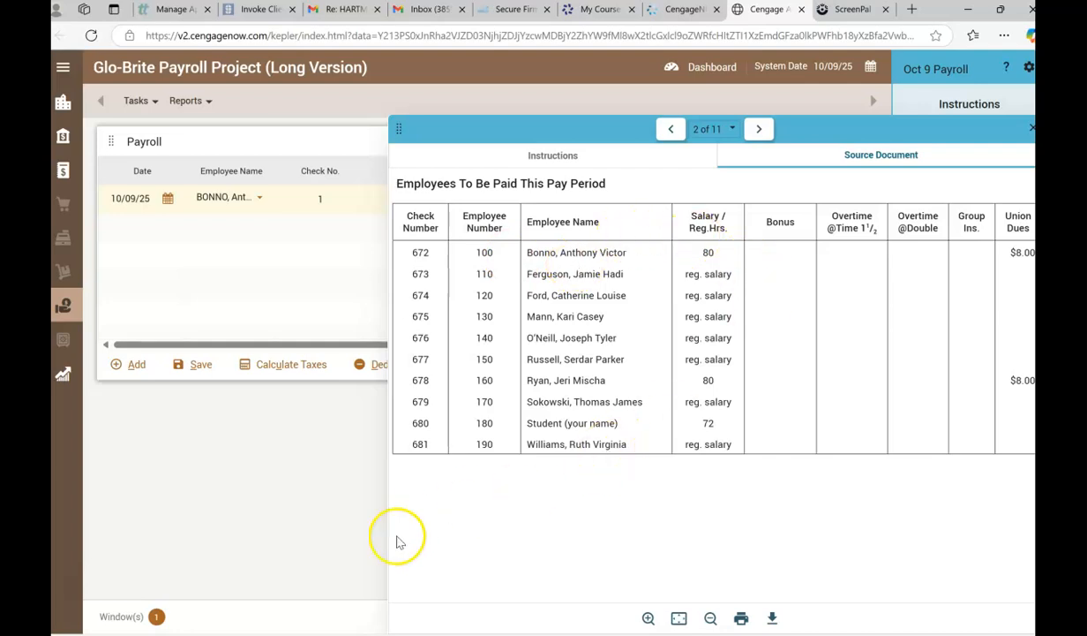
Read employee 100's row in source document 2 and set the pay record's regular hours to 80.
{"action": "left_click_drag", "start_coordinate": [388, 535], "coordinate": [221, 532]}
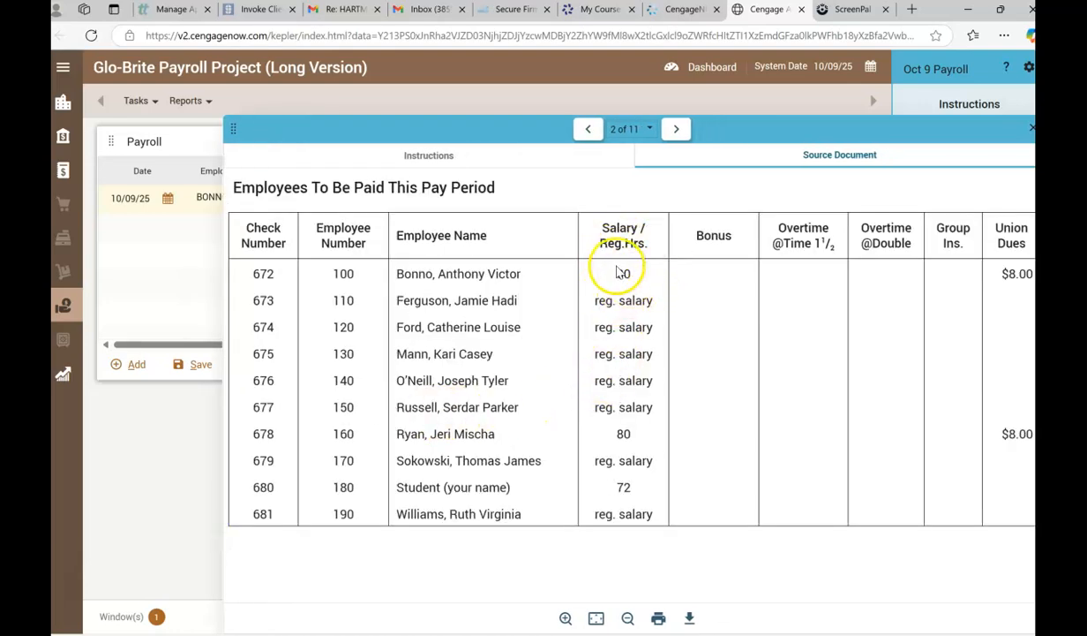
{"action": "left_click_drag", "start_coordinate": [221, 577], "coordinate": [127, 556]}
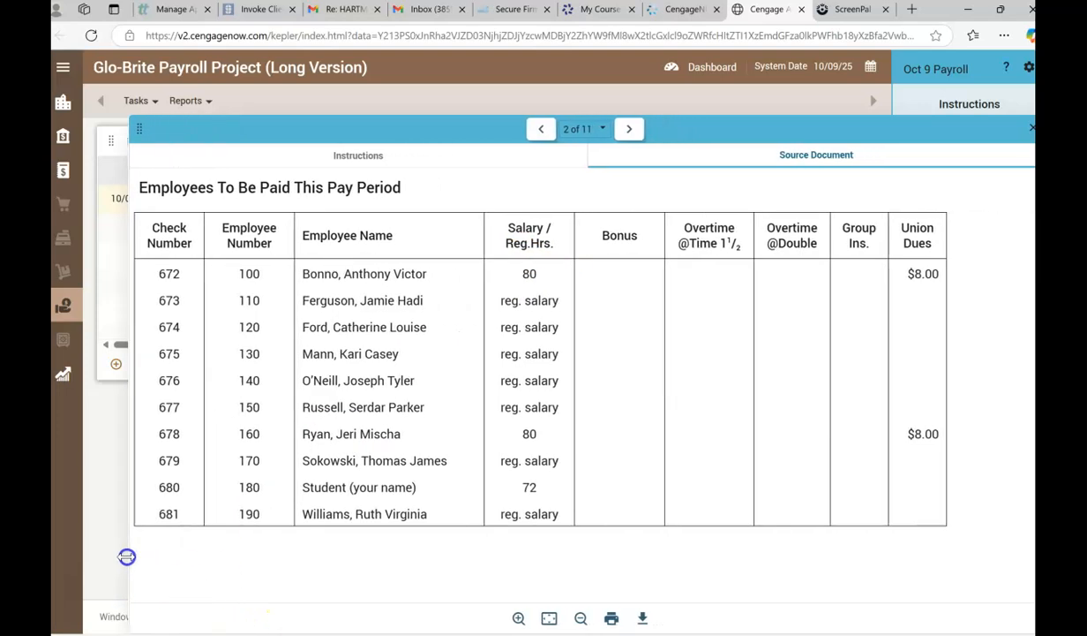
{"action": "left_click_drag", "start_coordinate": [127, 556], "coordinate": [800, 442]}
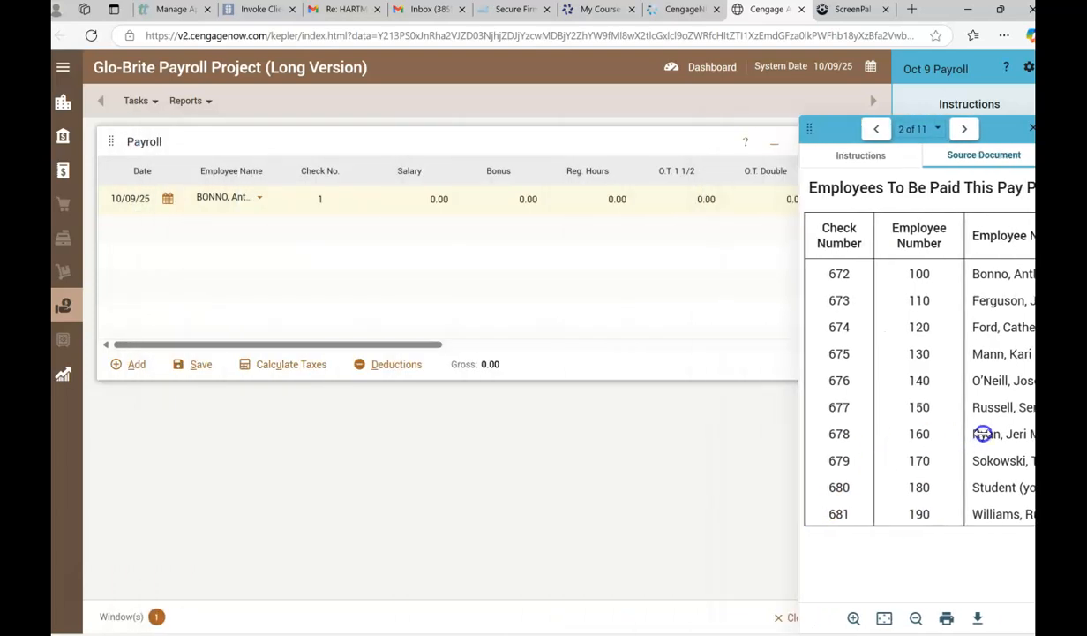
{"action": "left_click", "coordinate": [609, 198]}
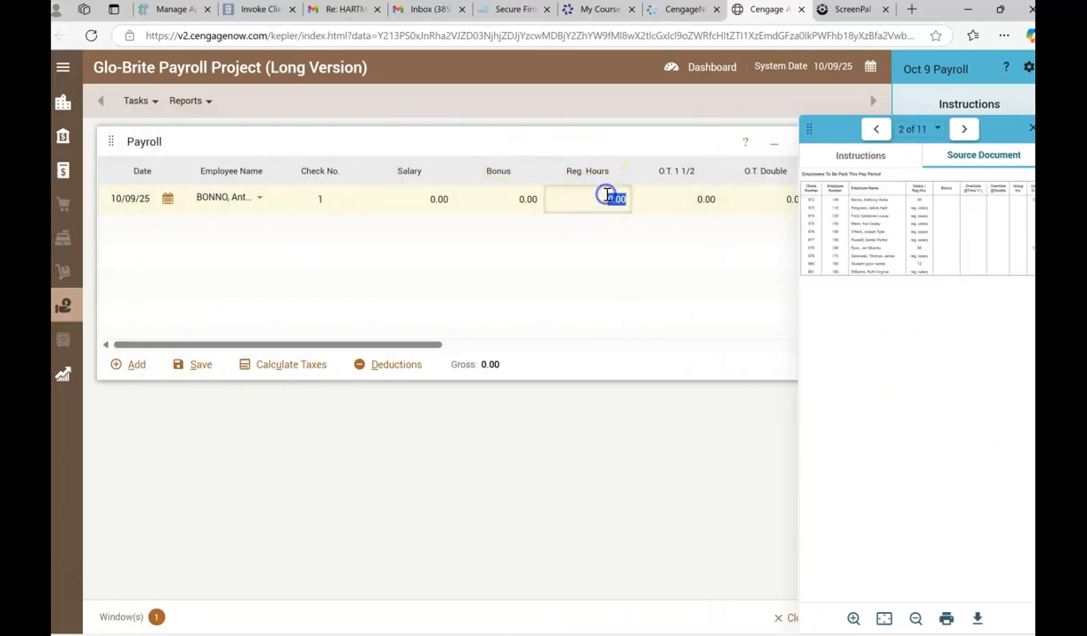
{"action": "left_click", "coordinate": [607, 195]}
{"action": "type", "text": "8"}
{"action": "type", "text": "80"}
{"action": "left_click", "coordinate": [675, 224]}
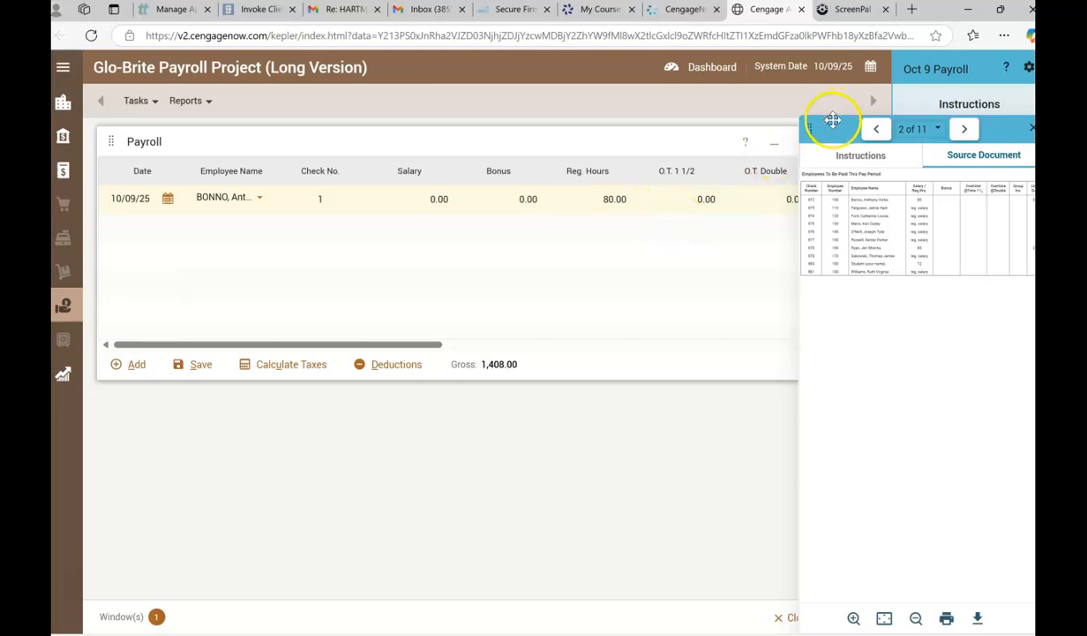
Move the source document clear of the Payroll form and set employee 100's union dues to 8.
{"action": "left_click_drag", "start_coordinate": [833, 119], "coordinate": [863, 275]}
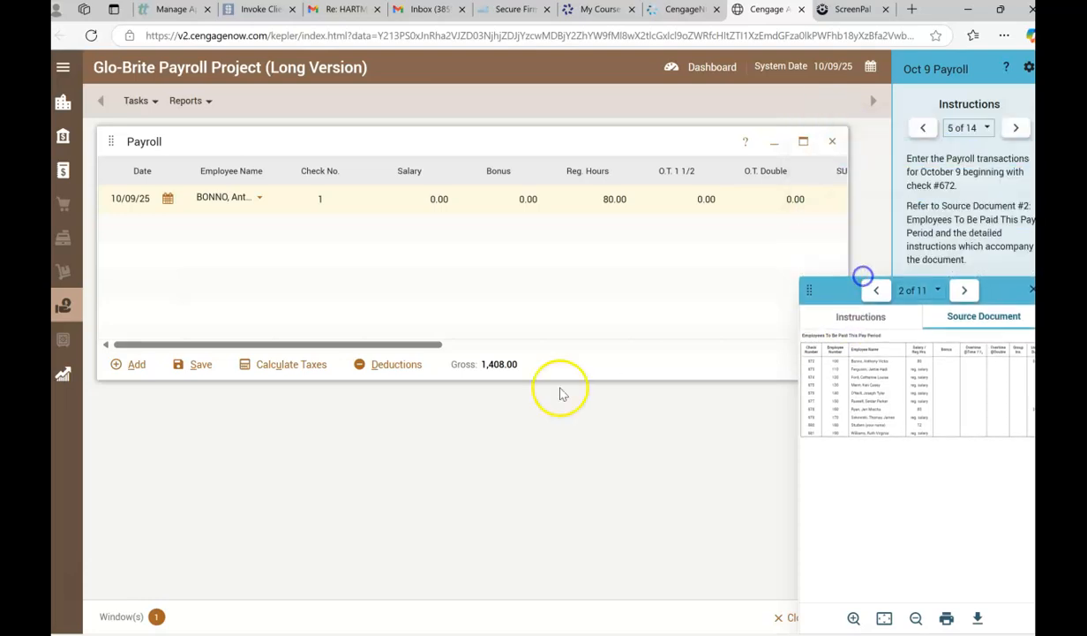
{"action": "left_click_drag", "start_coordinate": [396, 345], "coordinate": [743, 385]}
{"action": "left_click", "coordinate": [703, 199]}
{"action": "left_click_drag", "start_coordinate": [703, 199], "coordinate": [735, 199]}
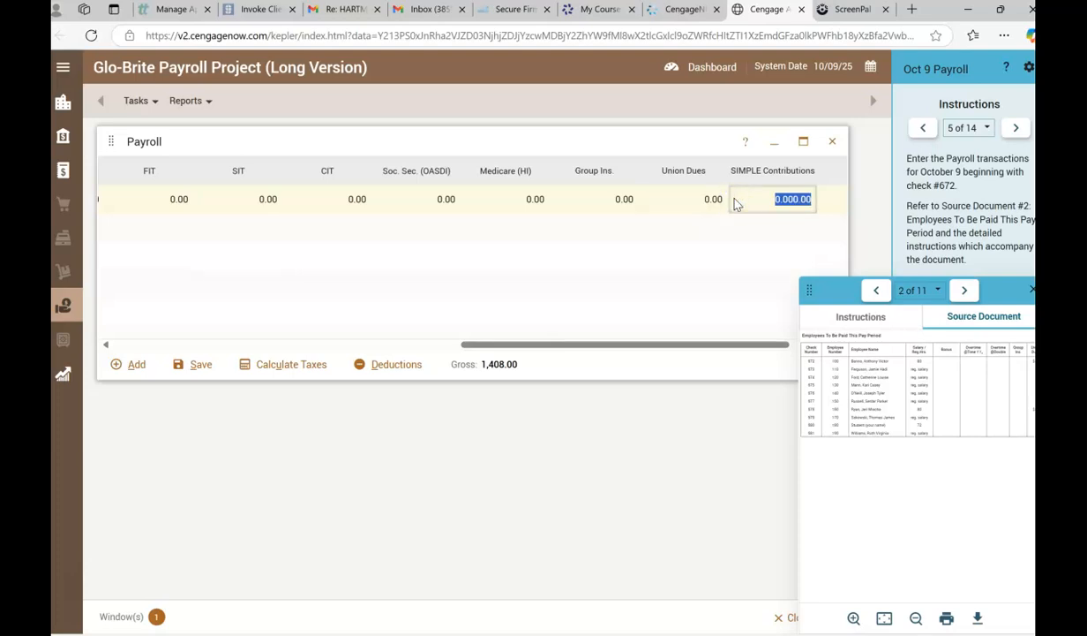
{"action": "left_click", "coordinate": [700, 203]}
{"action": "type", "text": "8"}
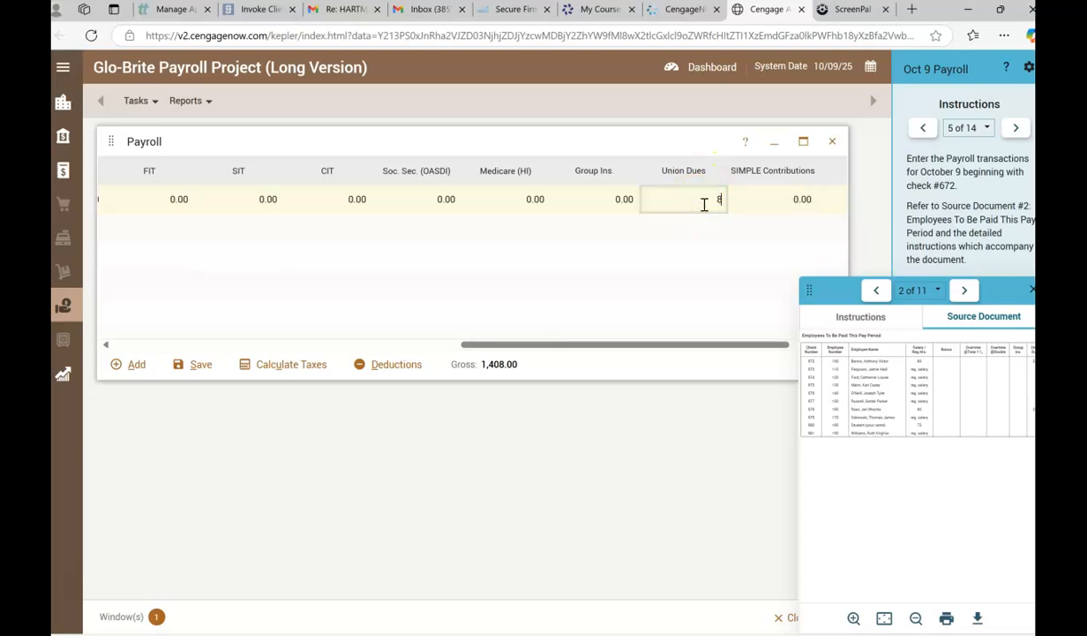
Check the hours and overtime fields of employee 100's pay record and calculate its taxes.
{"action": "left_click_drag", "start_coordinate": [534, 344], "coordinate": [182, 342]}
{"action": "left_click", "coordinate": [609, 200]}
{"action": "left_click", "coordinate": [680, 197]}
{"action": "left_click", "coordinate": [681, 197]}
{"action": "key", "text": "Tab"}
{"action": "key", "text": "Tab"}
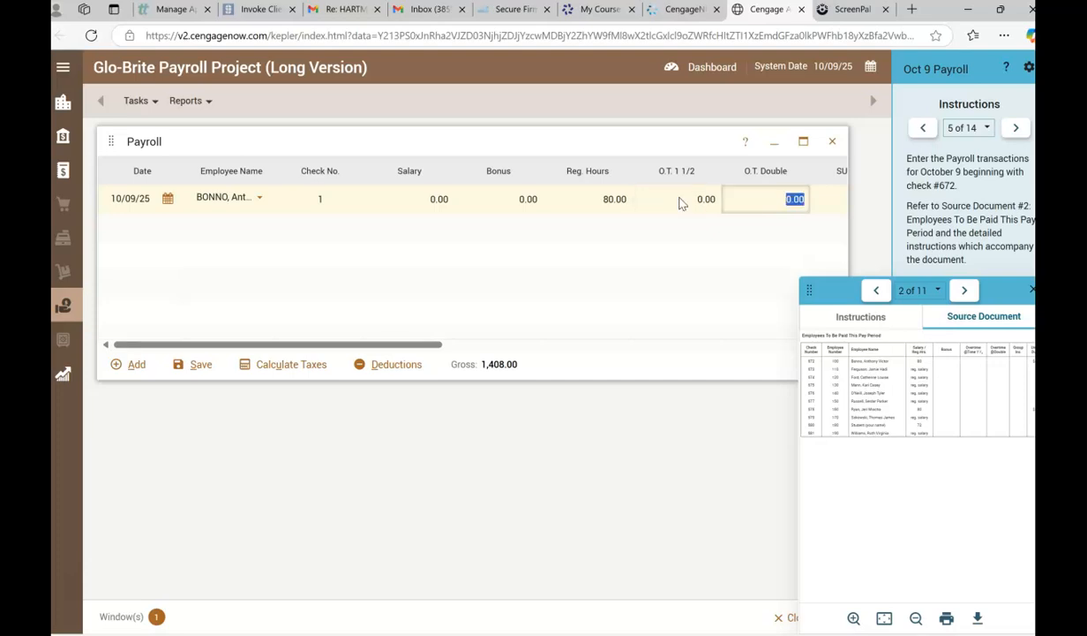
{"action": "key", "text": "Tab"}
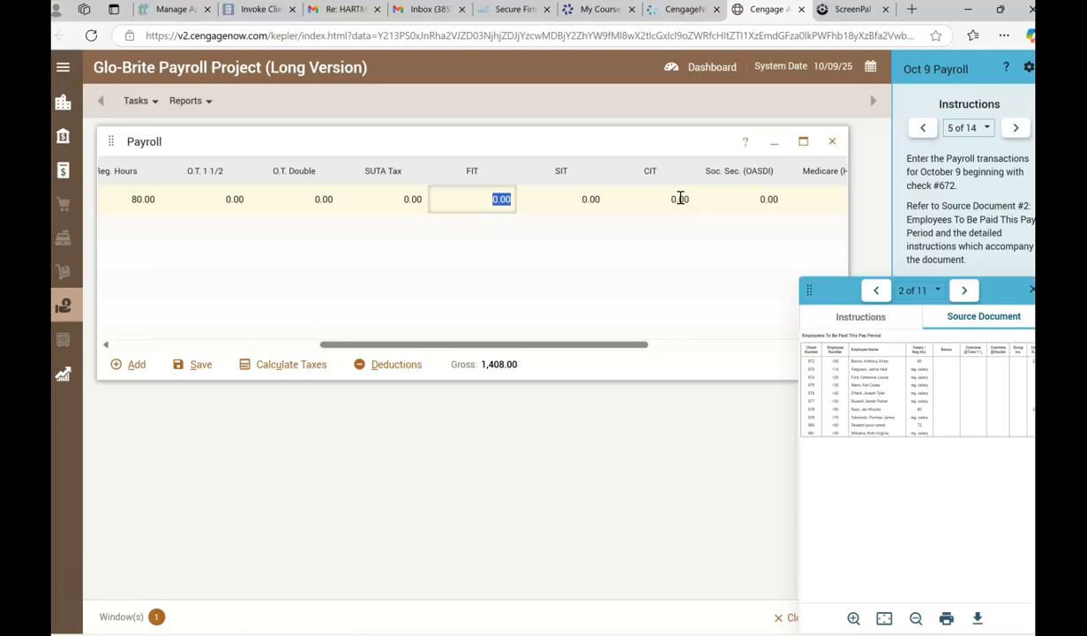
{"action": "left_click", "coordinate": [272, 366]}
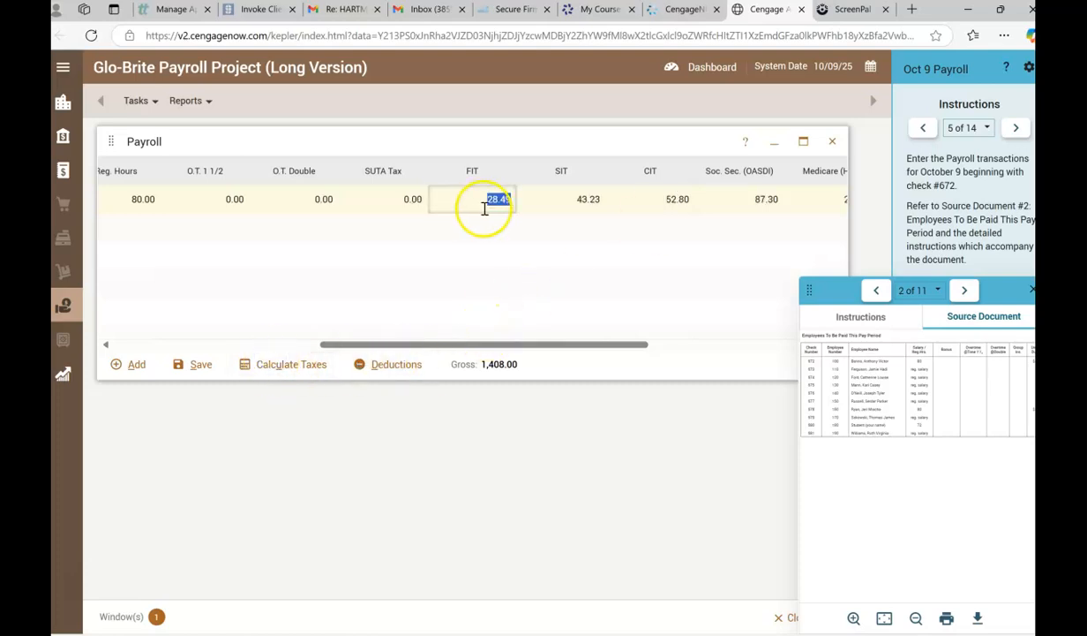
Review the calculated taxes and deductions across employee 100's pay record.
{"action": "left_click", "coordinate": [569, 207]}
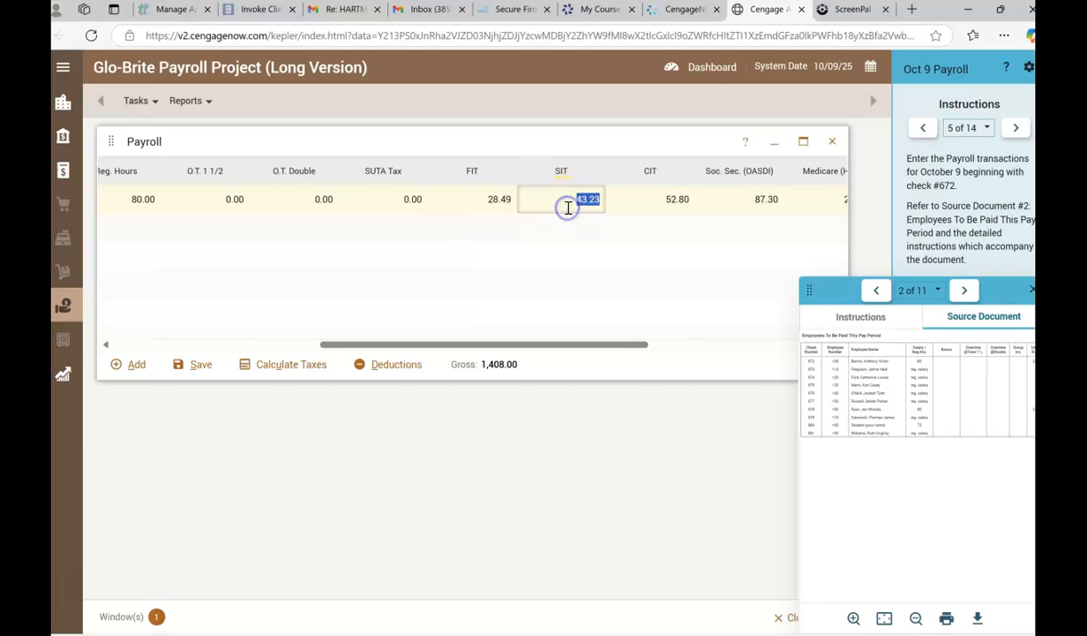
{"action": "left_click", "coordinate": [657, 205]}
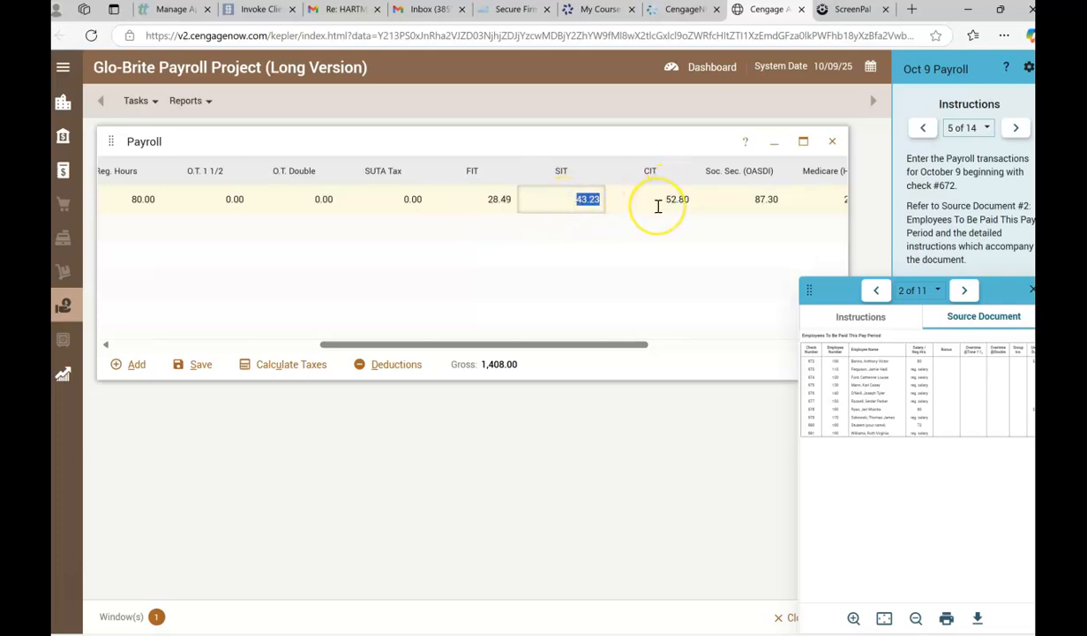
{"action": "left_click", "coordinate": [724, 212]}
{"action": "left_click", "coordinate": [724, 212]}
{"action": "key", "text": "Tab"}
{"action": "key", "text": "Tab"}
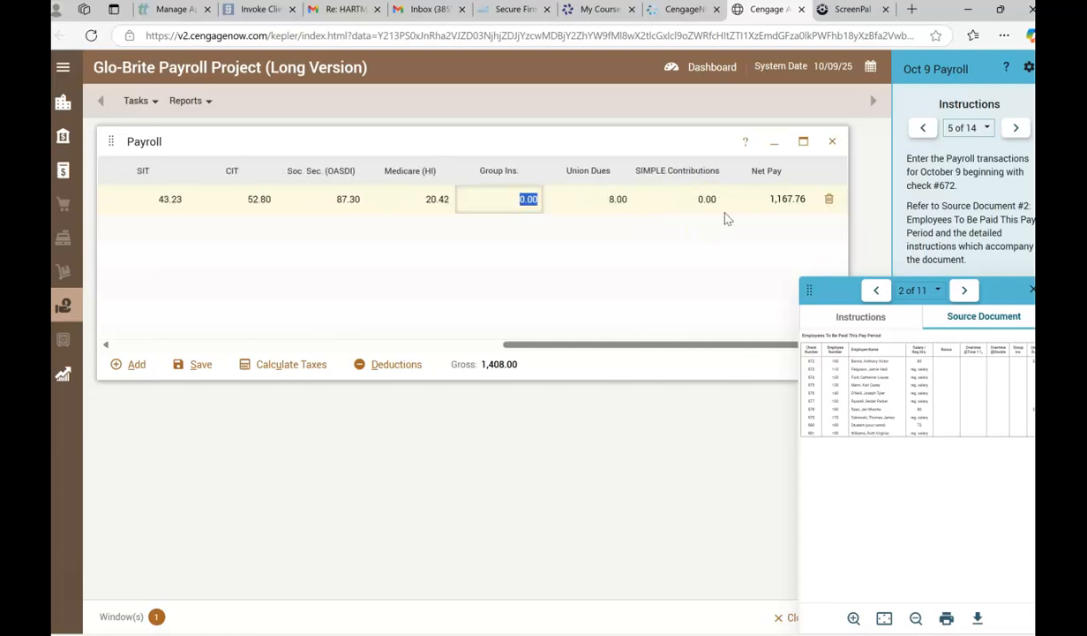
{"action": "left_click_drag", "start_coordinate": [998, 291], "coordinate": [547, 438]}
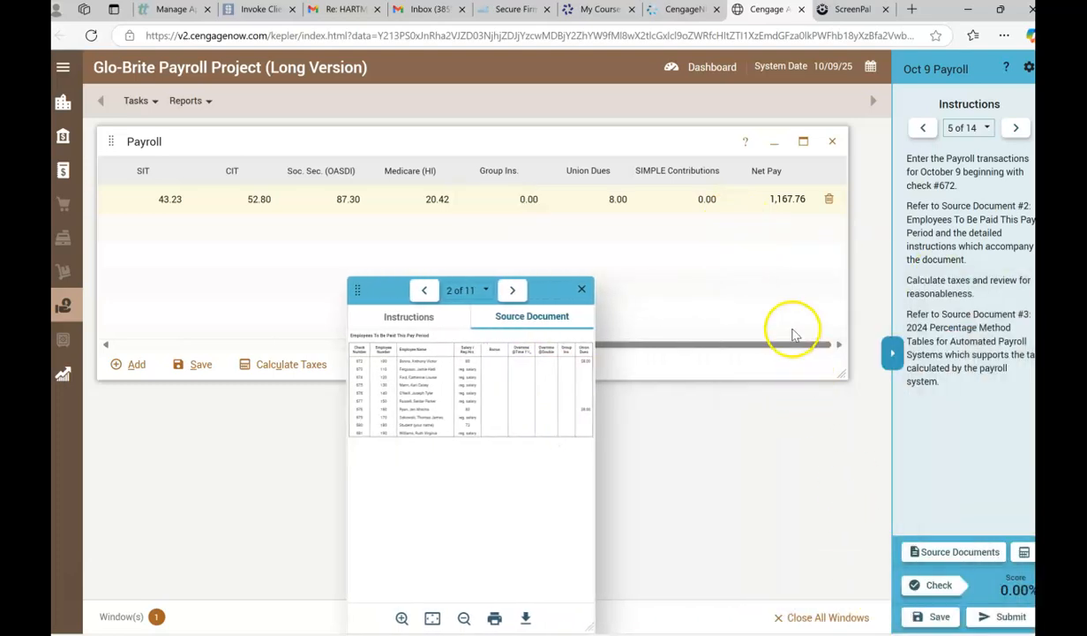
{"action": "left_click", "coordinate": [934, 586]}
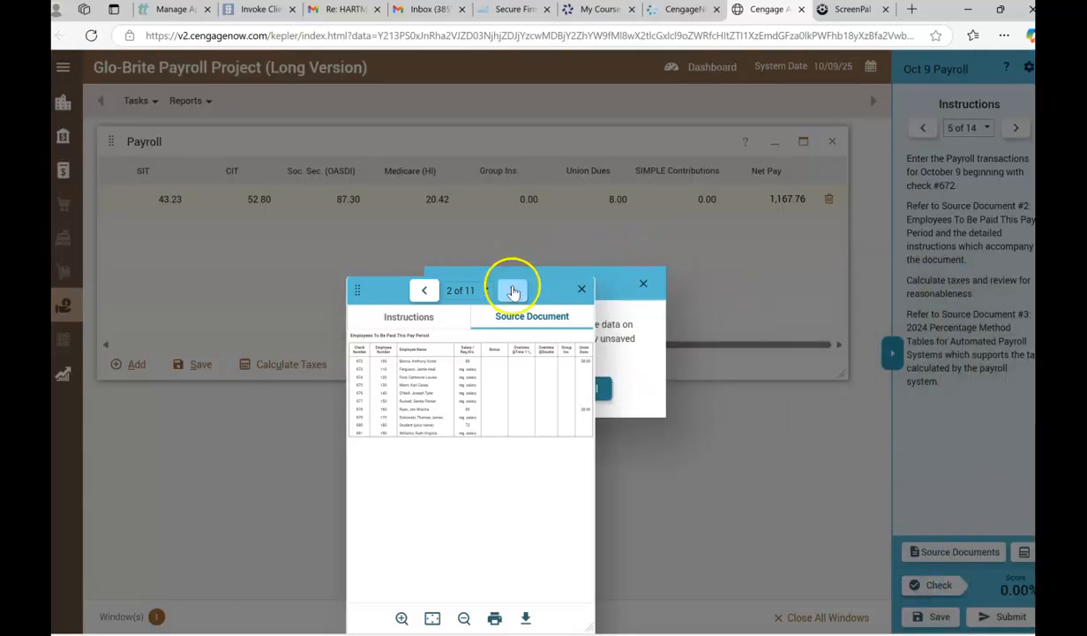
{"action": "left_click", "coordinate": [580, 292]}
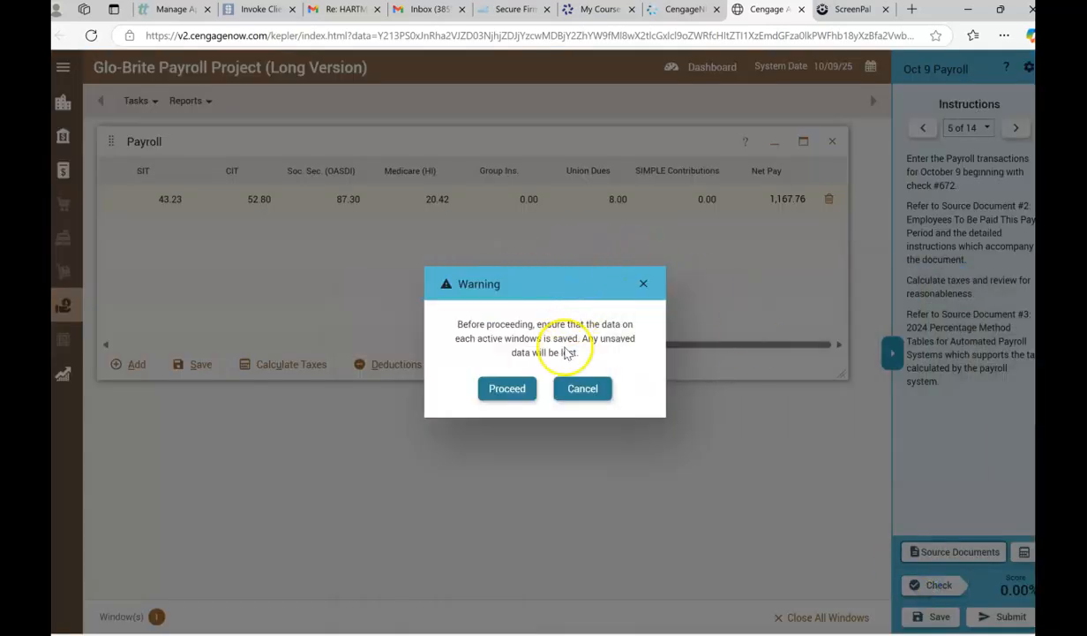
{"action": "left_click", "coordinate": [585, 391]}
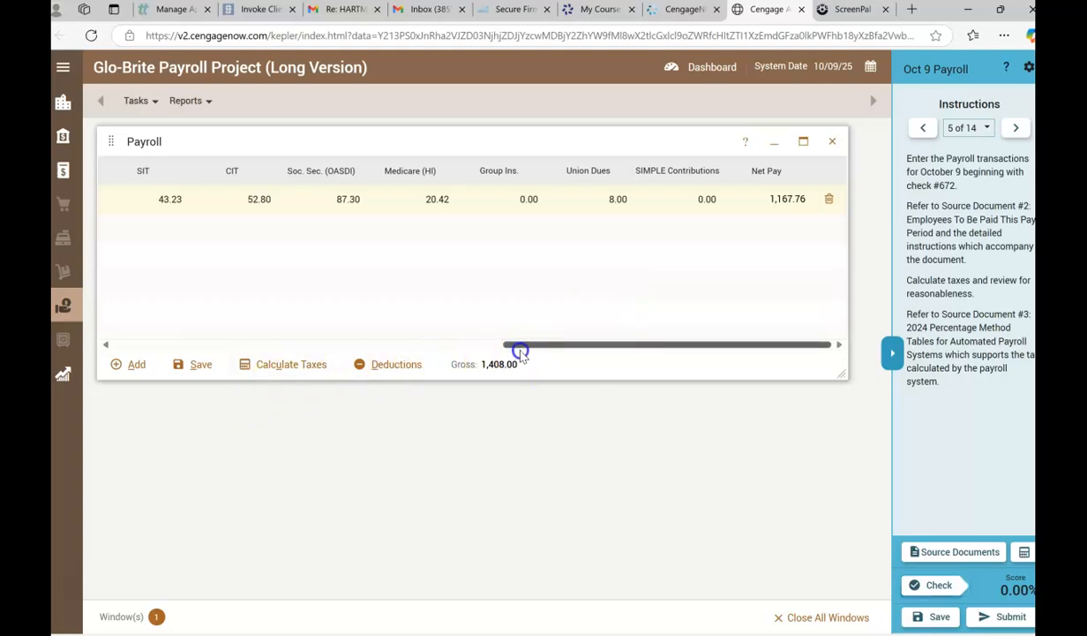
Reopen source document 2 at a larger width and add a pay record for employee 110.
{"action": "left_click_drag", "start_coordinate": [527, 346], "coordinate": [563, 321]}
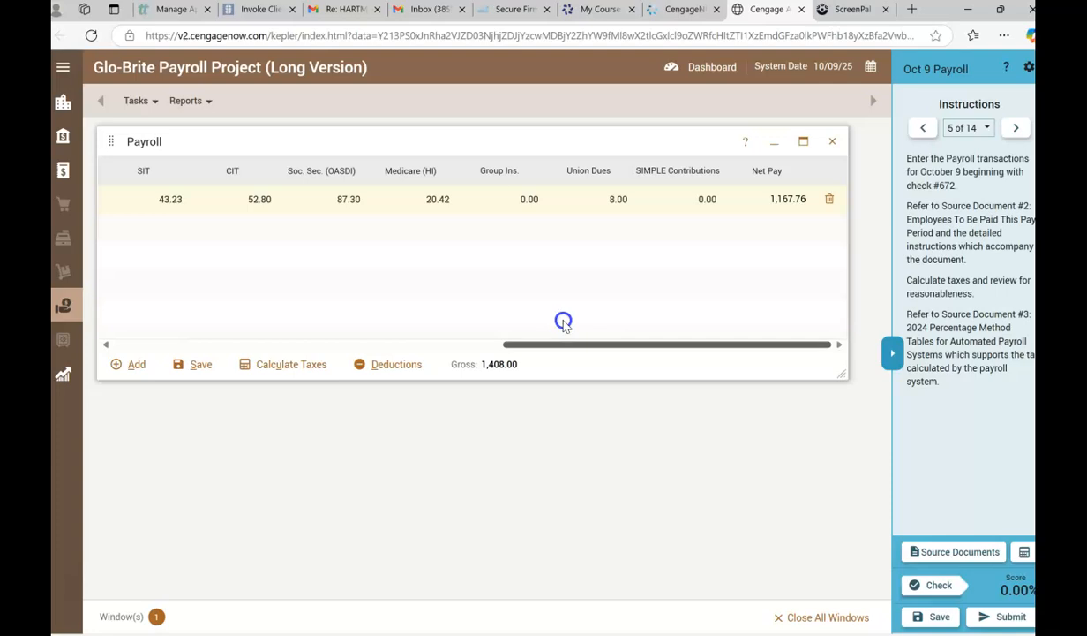
{"action": "left_click_drag", "start_coordinate": [563, 323], "coordinate": [89, 361]}
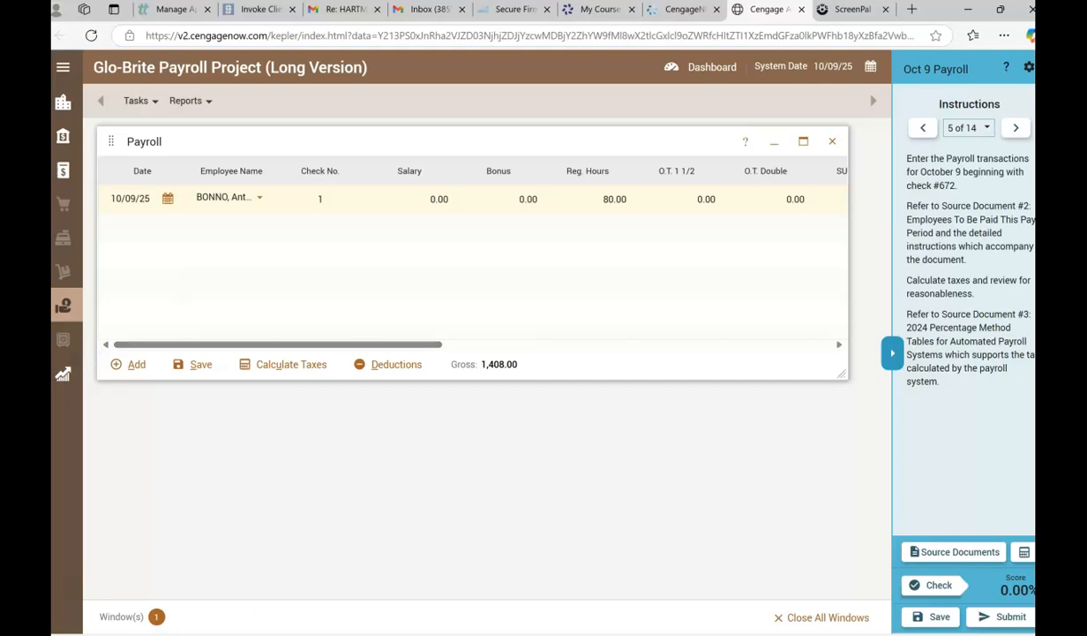
{"action": "left_click", "coordinate": [924, 563]}
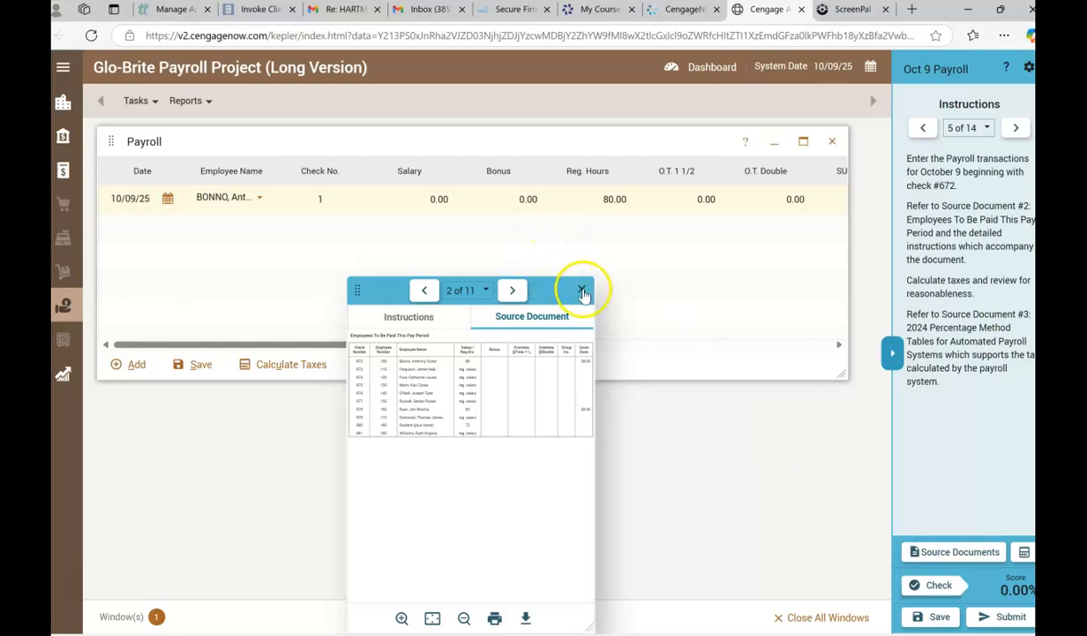
{"action": "left_click_drag", "start_coordinate": [597, 364], "coordinate": [902, 371]}
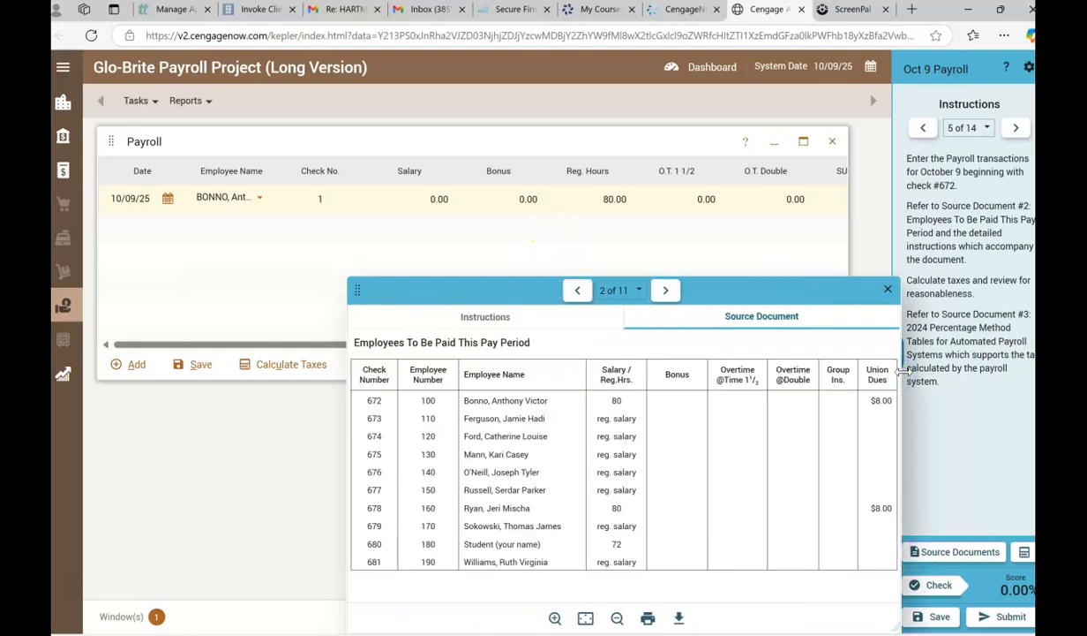
{"action": "left_click", "coordinate": [138, 368]}
{"action": "left_click", "coordinate": [258, 226]}
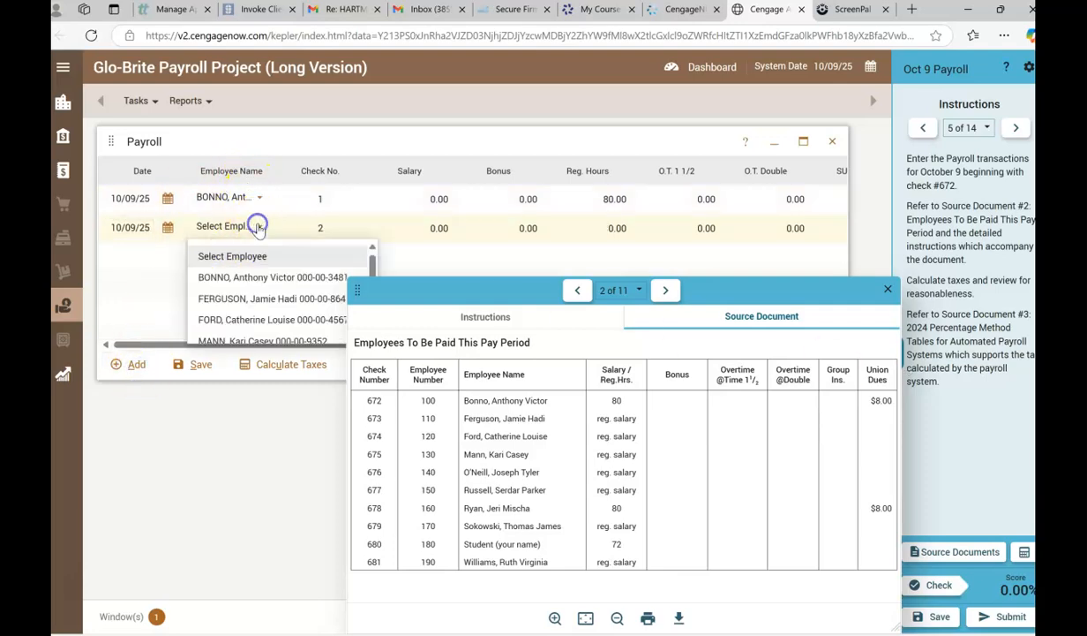
{"action": "left_click", "coordinate": [237, 298]}
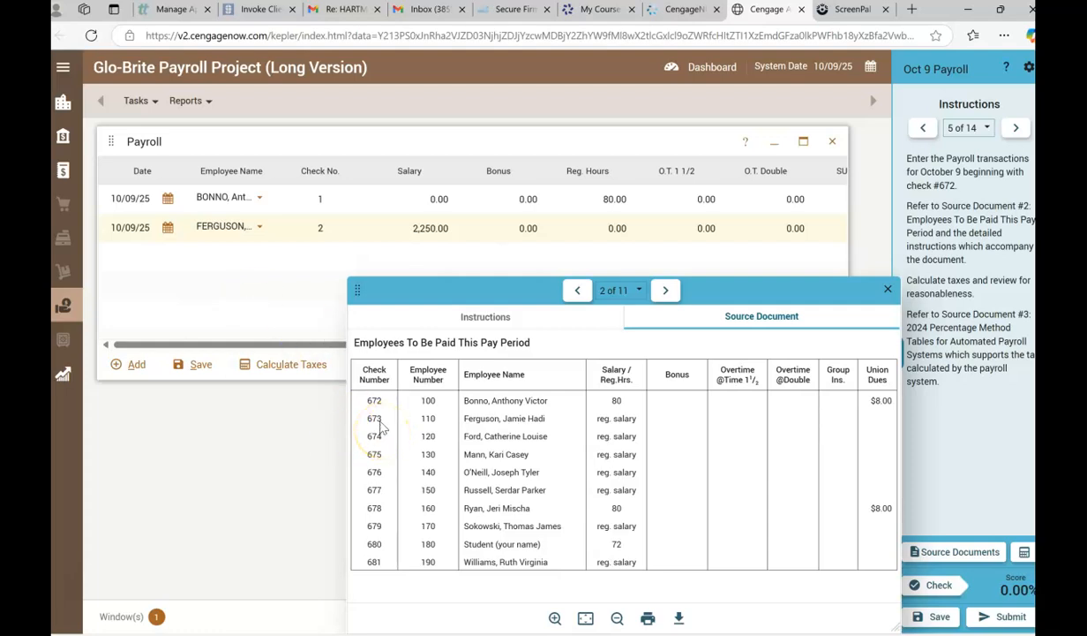
Set the check numbers to 672 for employee 100 and 673 for employee 110.
{"action": "left_click", "coordinate": [320, 199]}
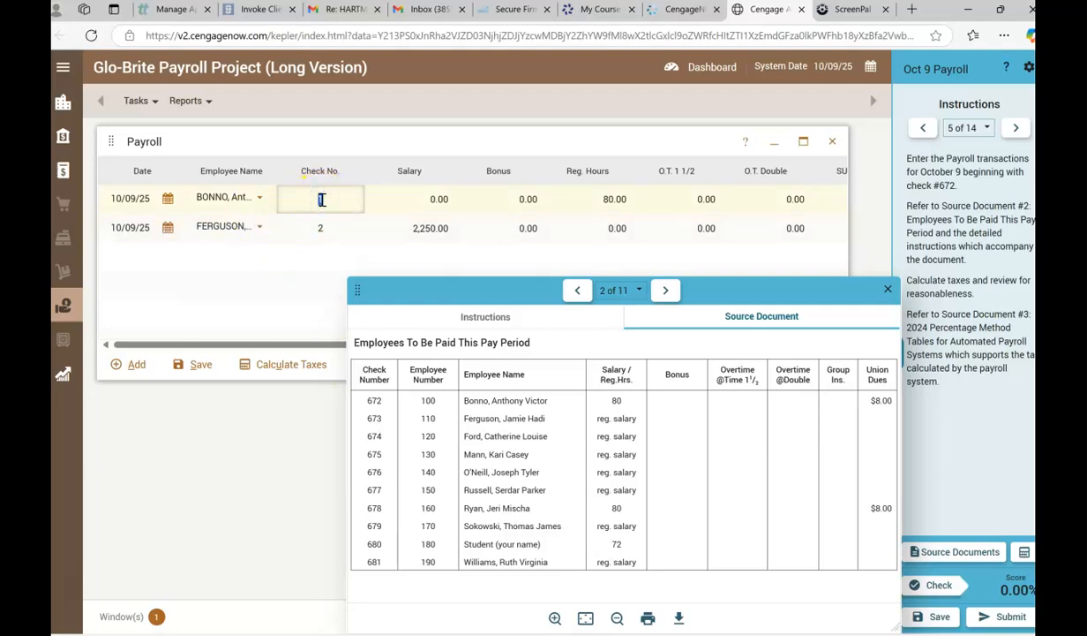
{"action": "left_click", "coordinate": [323, 228]}
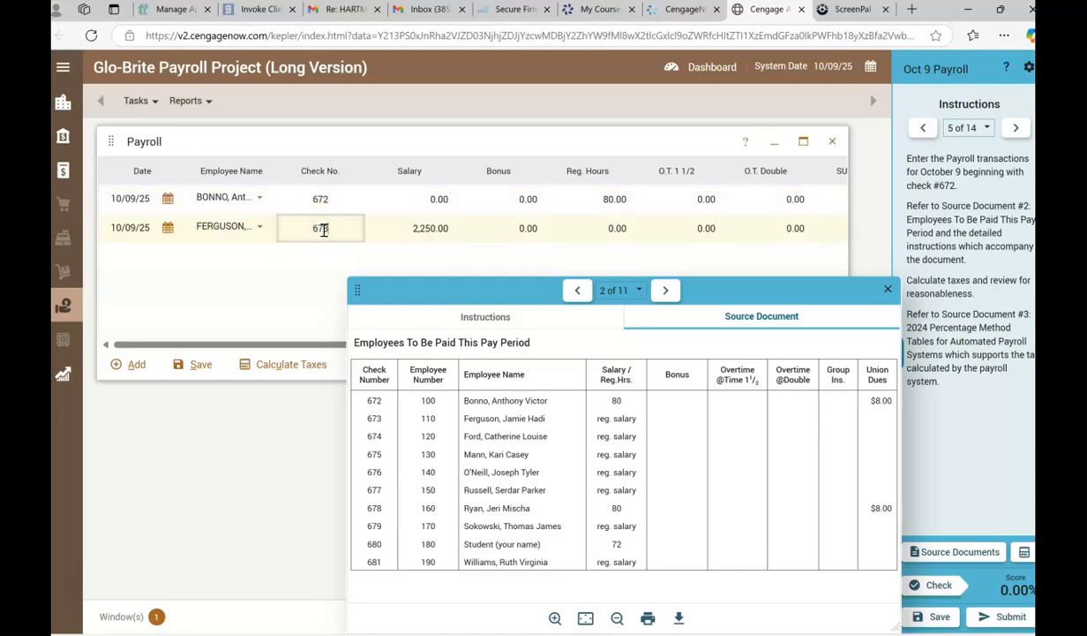
{"action": "type", "text": "673"}
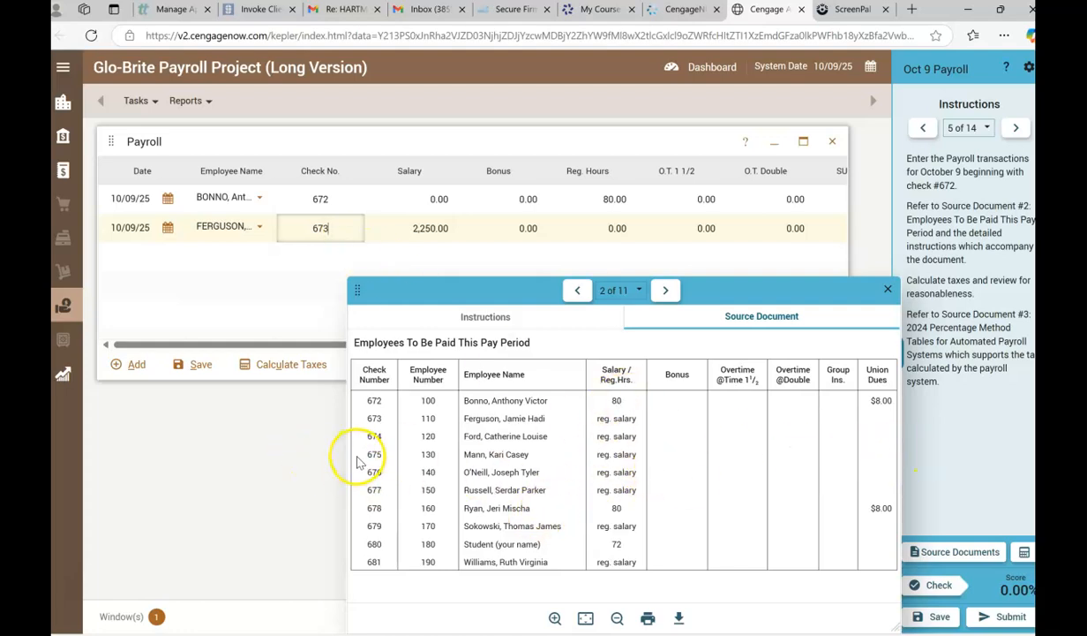
Enlarge source document 2 to examine the pay details listed for checks 672 and 673, and close it.
{"action": "left_click_drag", "start_coordinate": [345, 451], "coordinate": [129, 455]}
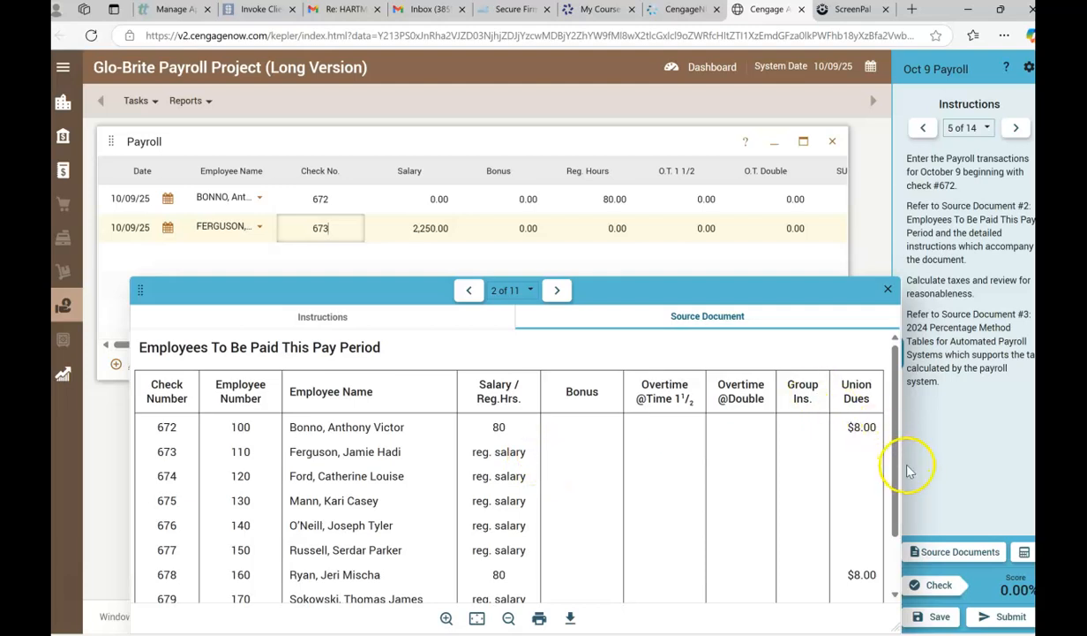
{"action": "left_click_drag", "start_coordinate": [897, 454], "coordinate": [1028, 442]}
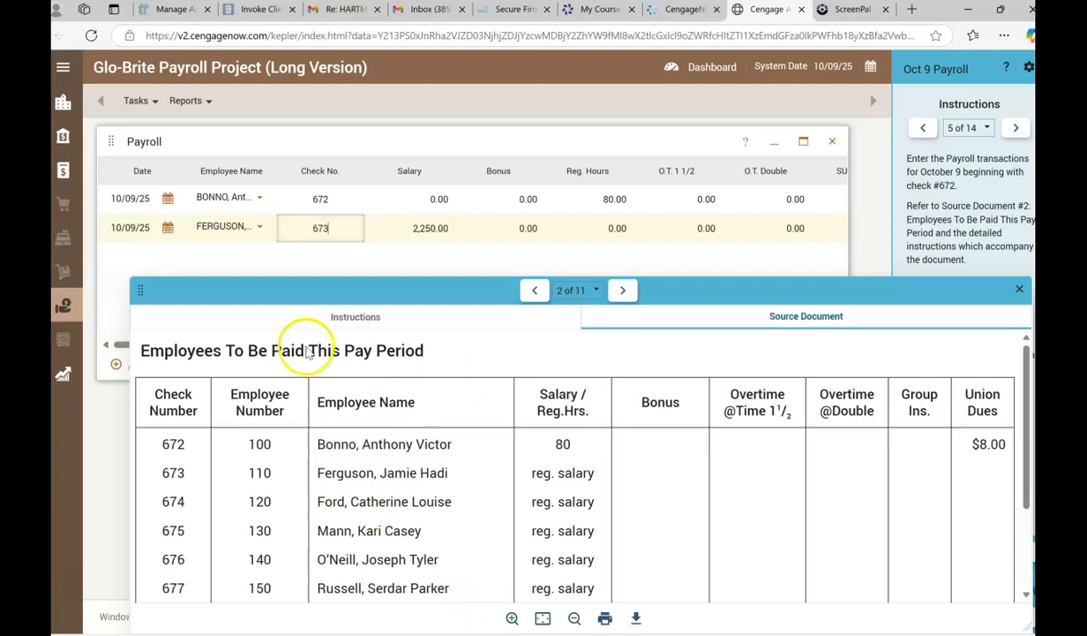
{"action": "left_click_drag", "start_coordinate": [814, 290], "coordinate": [733, 227]}
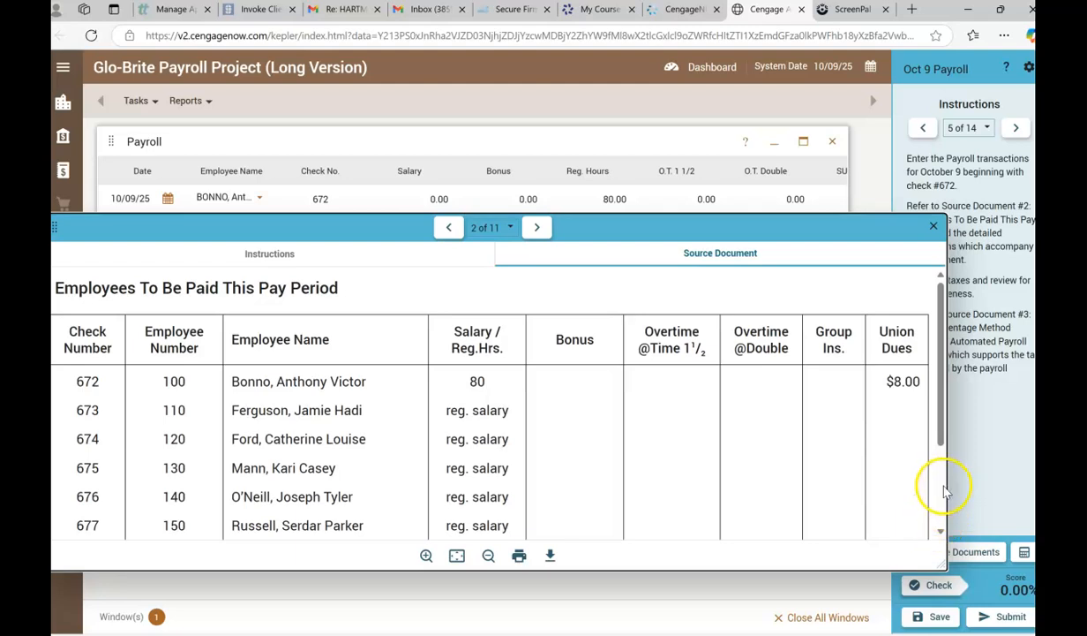
{"action": "left_click_drag", "start_coordinate": [947, 486], "coordinate": [1035, 481]}
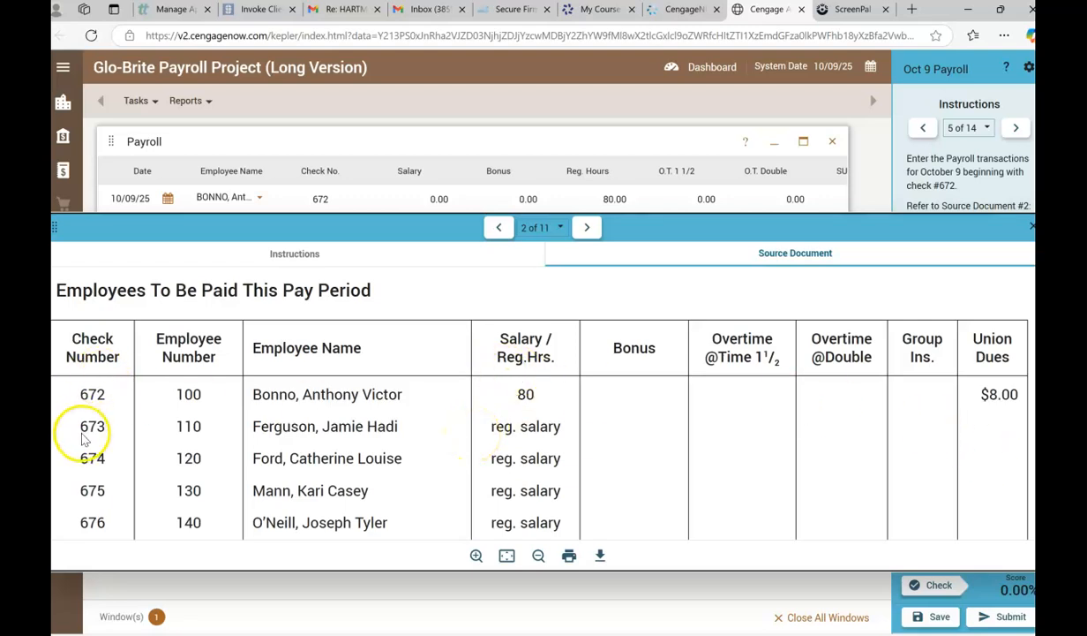
{"action": "left_click_drag", "start_coordinate": [320, 222], "coordinate": [335, 433]}
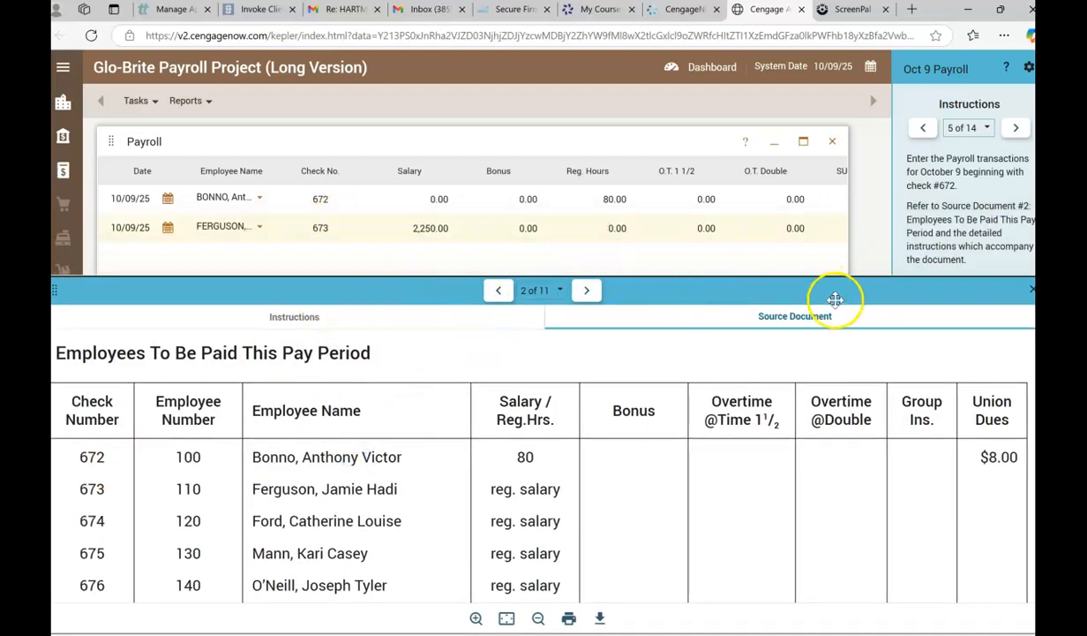
{"action": "left_click_drag", "start_coordinate": [834, 282], "coordinate": [702, 276]}
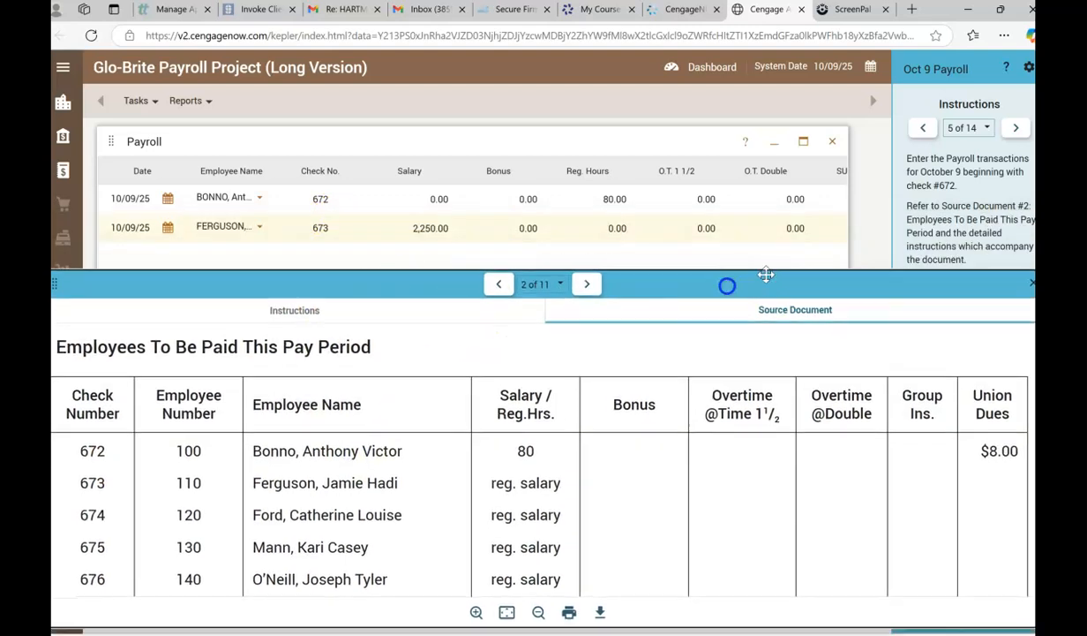
{"action": "left_click", "coordinate": [1031, 285]}
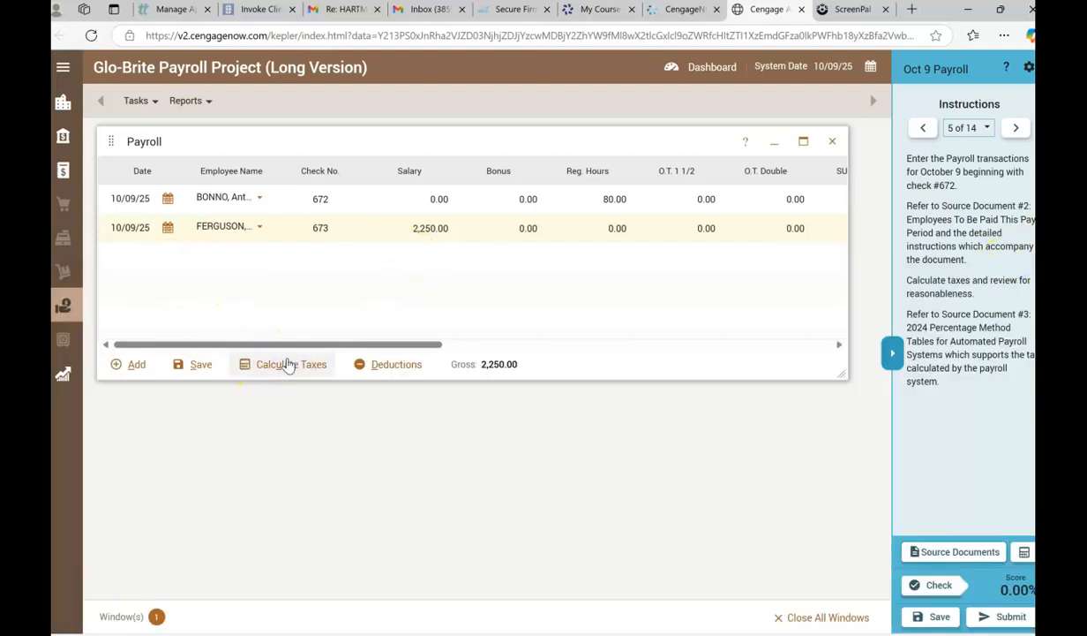
{"action": "left_click", "coordinate": [488, 232]}
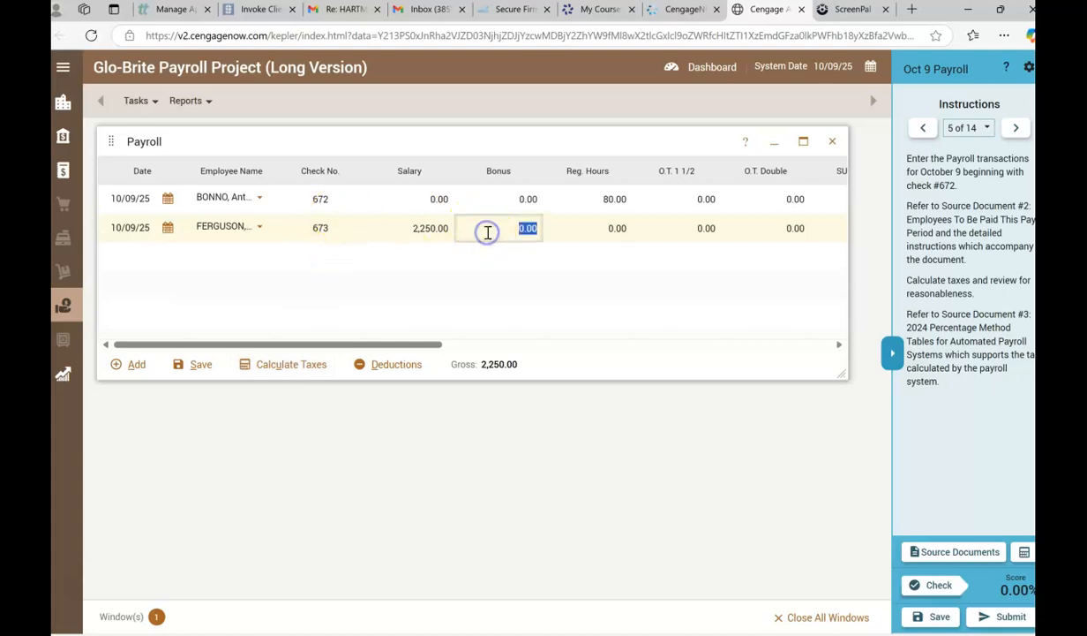
Step through the bonus and hours fields of check 673's pay record, keeping the default salary and zero amounts.
{"action": "key", "text": "Tab"}
{"action": "key", "text": "Tab"}
{"action": "key", "text": "Tab"}
{"action": "key", "text": "Tab"}
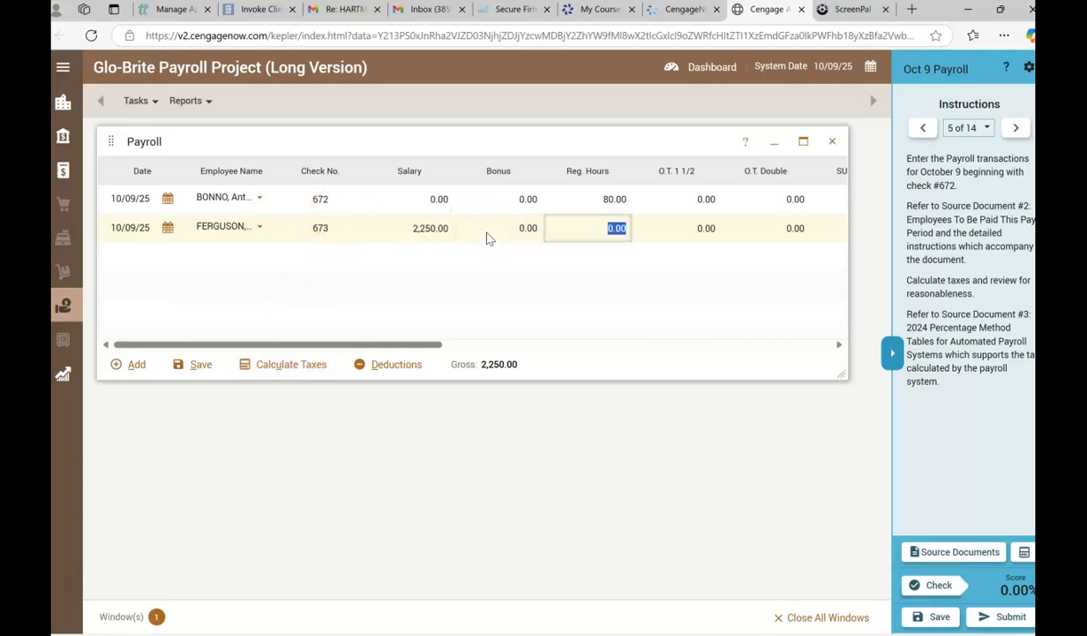
{"action": "key", "text": "Tab"}
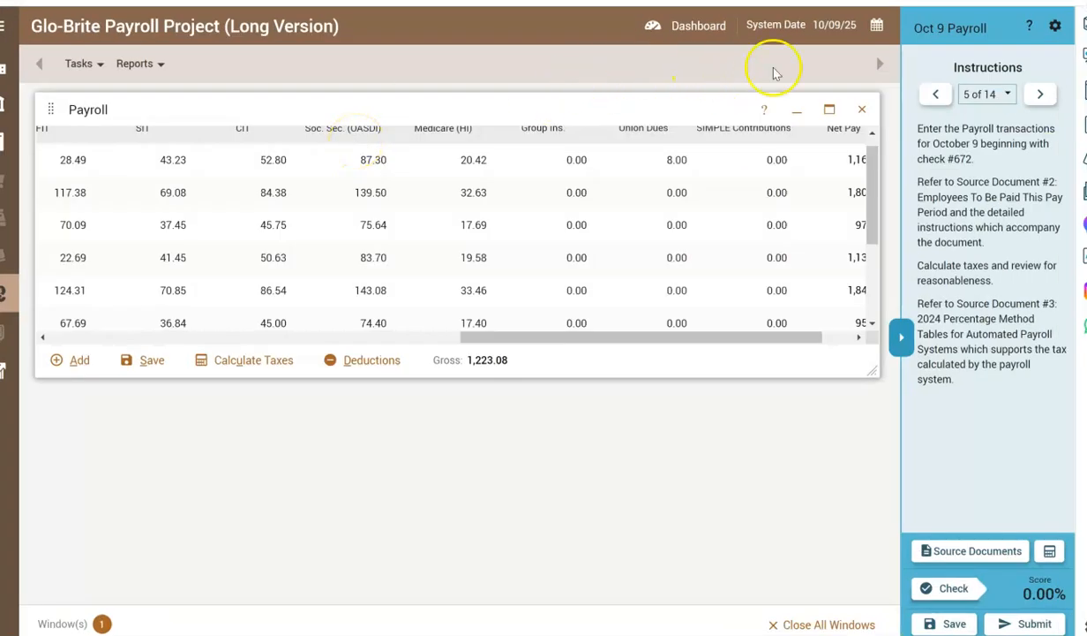
Maximize the Payroll window and review the pay records and calculated withholdings for checks 672 to 681.
{"action": "left_click", "coordinate": [829, 109]}
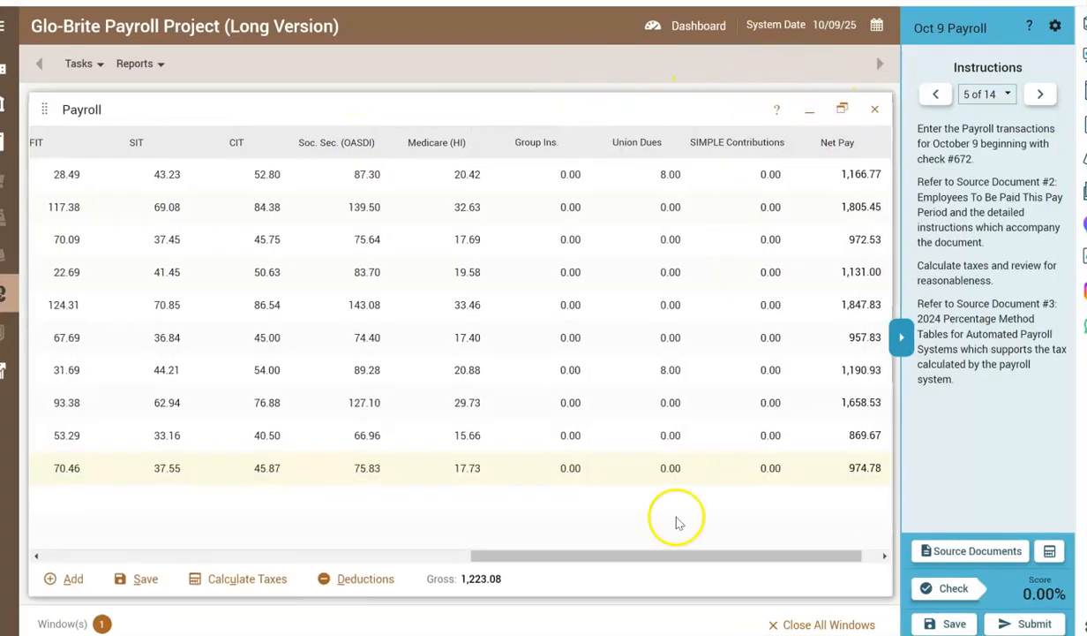
{"action": "left_click_drag", "start_coordinate": [548, 556], "coordinate": [84, 582]}
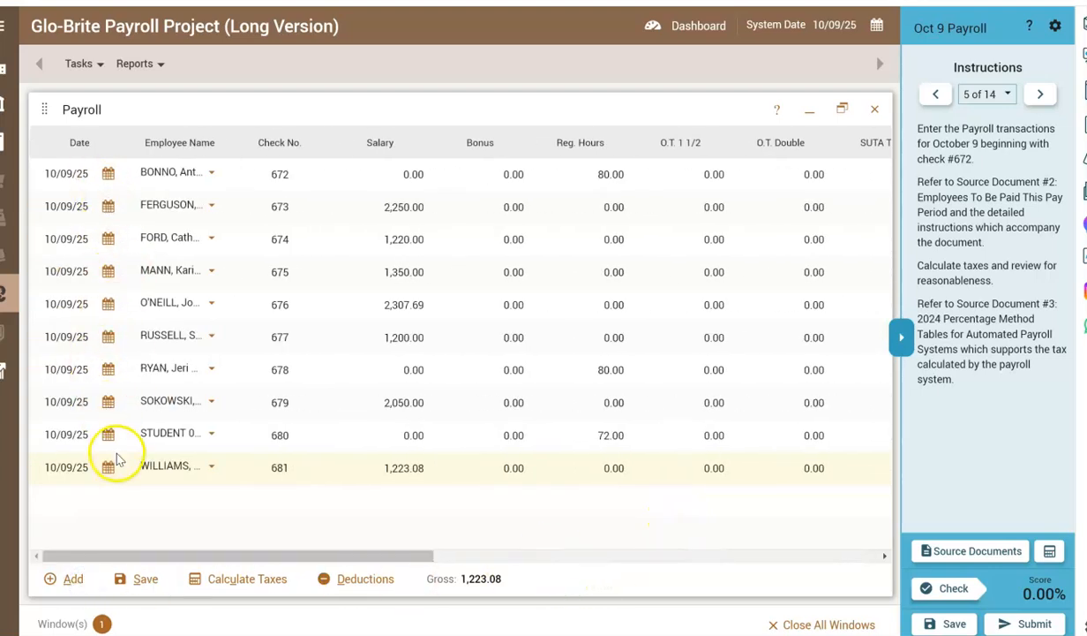
{"action": "left_click_drag", "start_coordinate": [364, 558], "coordinate": [755, 566]}
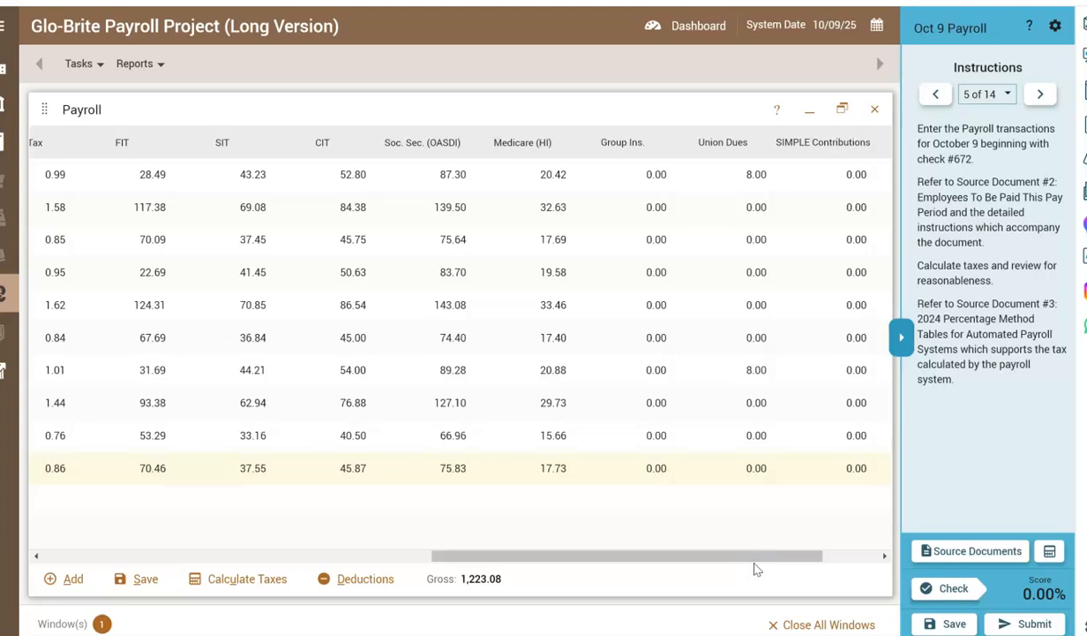
Open source document 4, read its instructions and display the Payroll Report for October 9.
{"action": "left_click", "coordinate": [962, 550]}
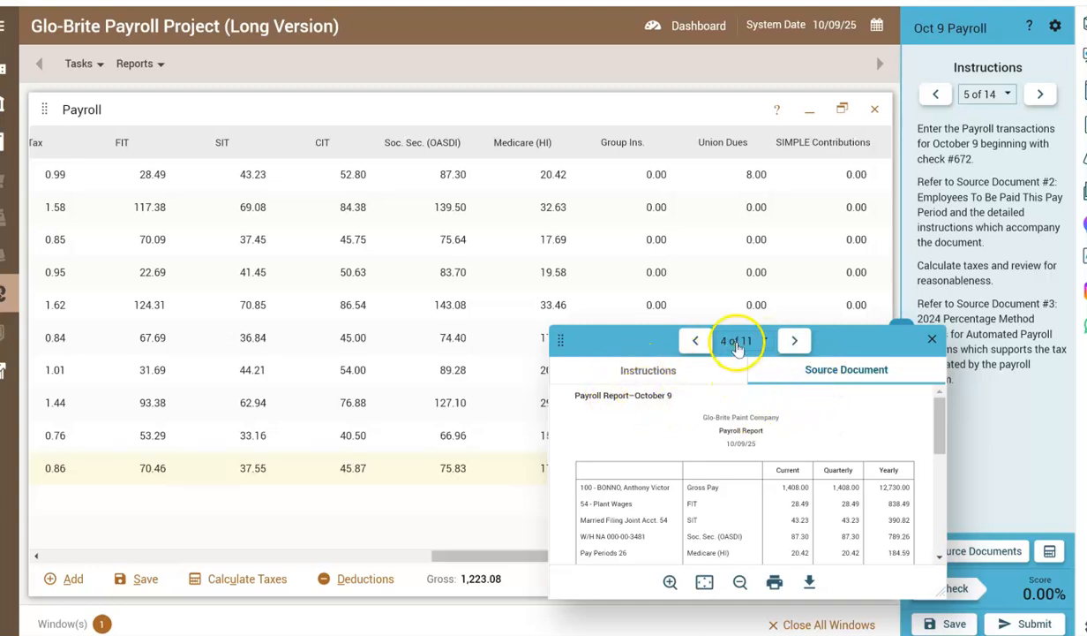
{"action": "left_click", "coordinate": [643, 368]}
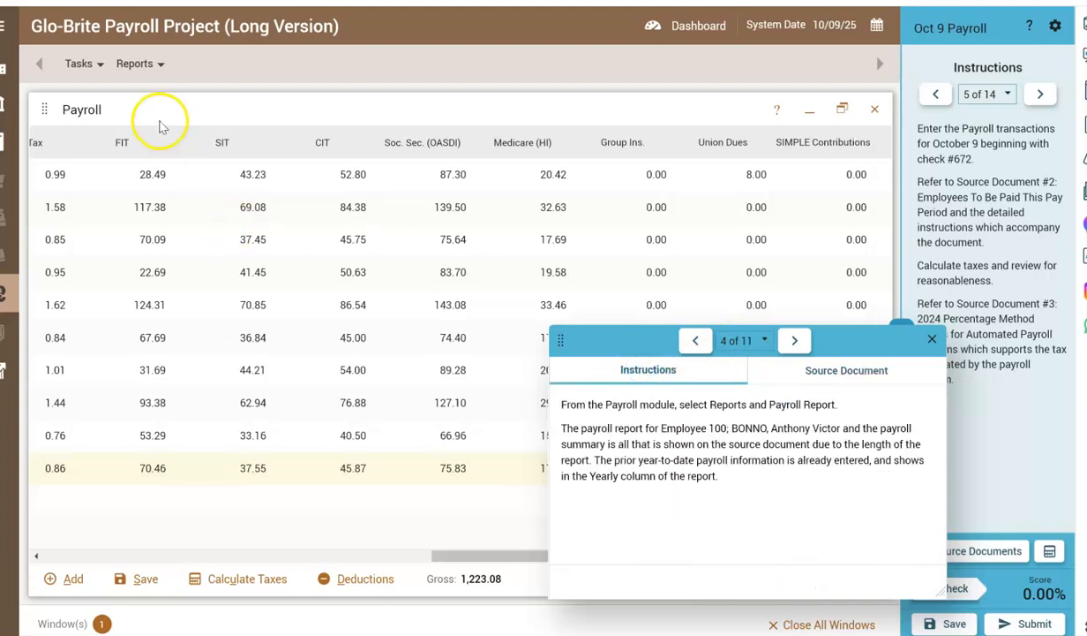
{"action": "left_click", "coordinate": [122, 67]}
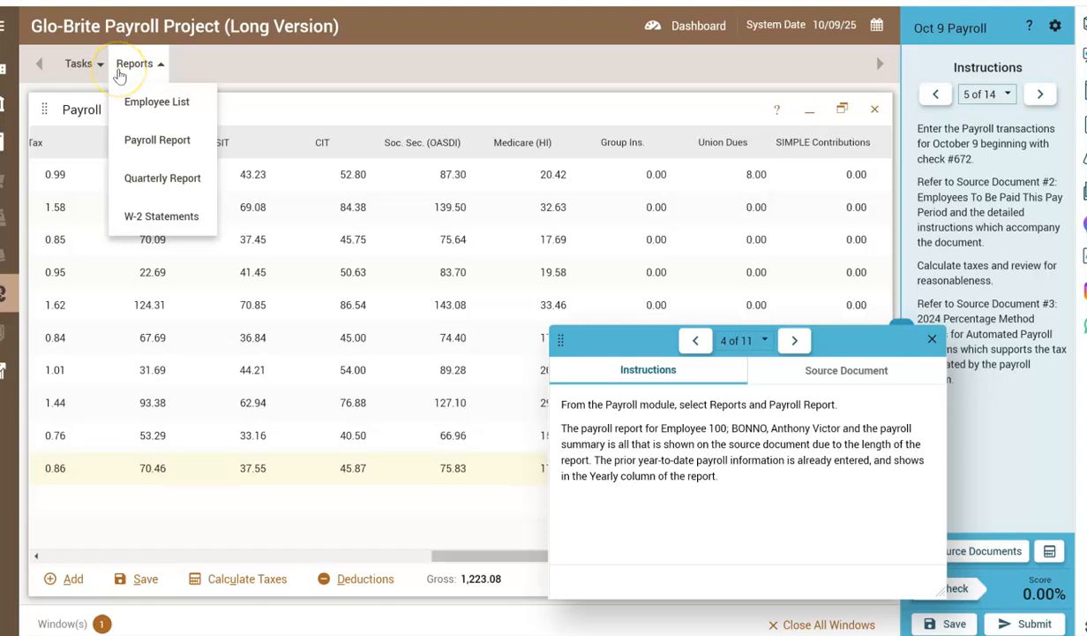
{"action": "left_click", "coordinate": [163, 150]}
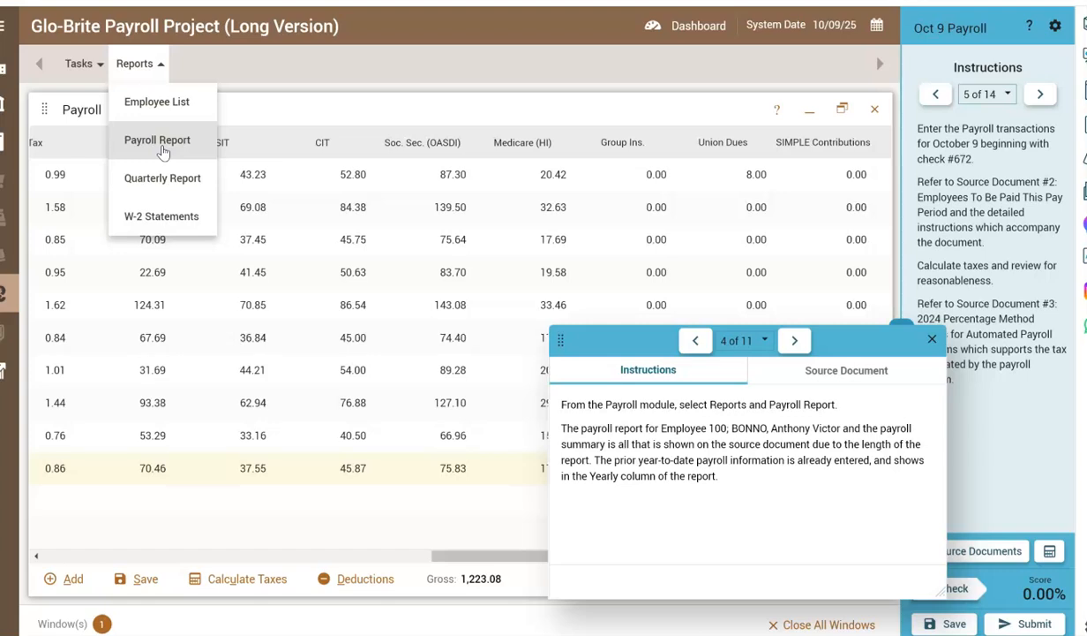
{"action": "left_click", "coordinate": [162, 150]}
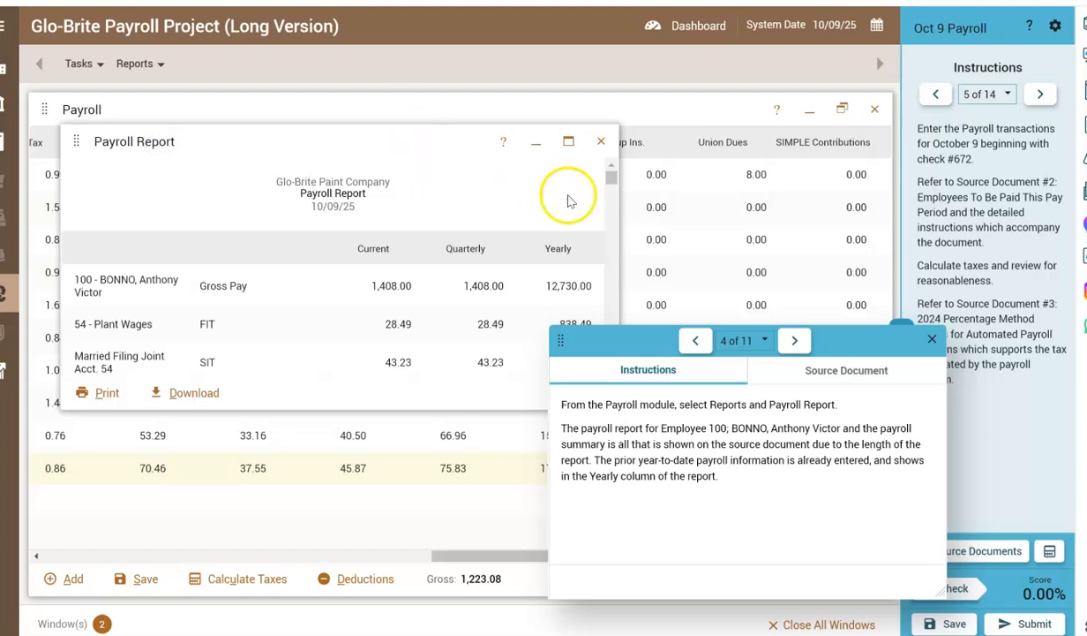
Maximize the Payroll Report and compare employee 100's section and the Payroll Summary amounts with source document 4.
{"action": "left_click", "coordinate": [782, 367]}
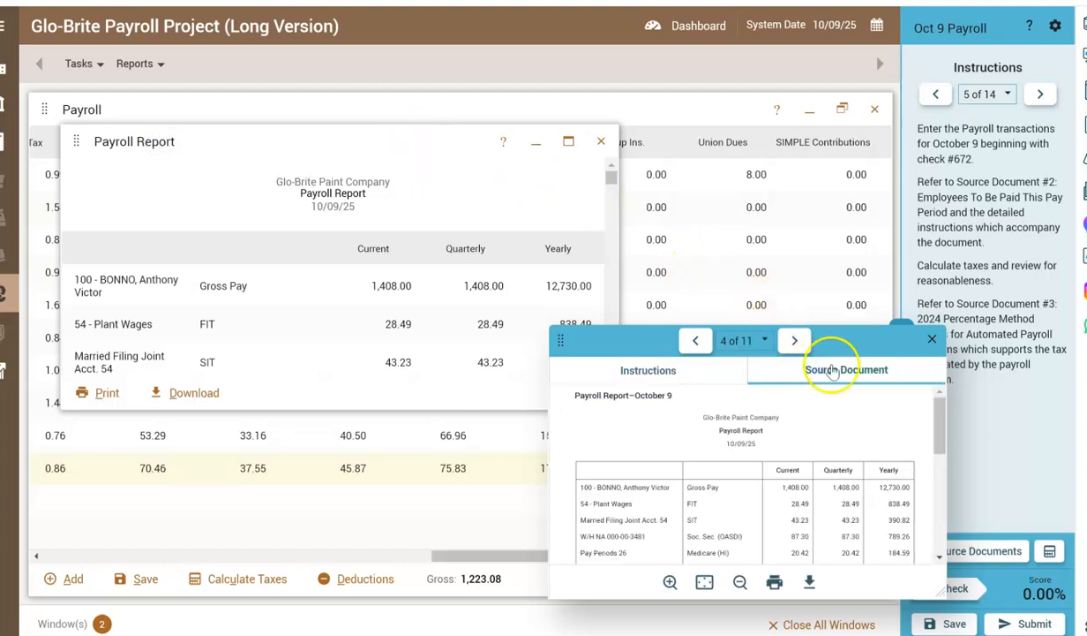
{"action": "left_click_drag", "start_coordinate": [849, 342], "coordinate": [967, 350]}
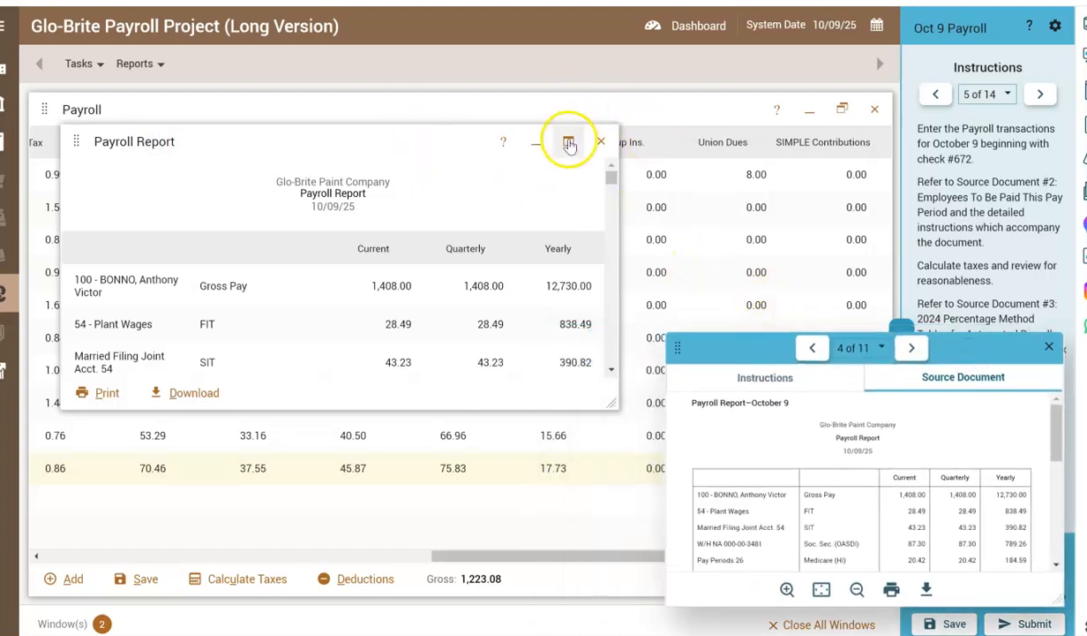
{"action": "left_click", "coordinate": [569, 144]}
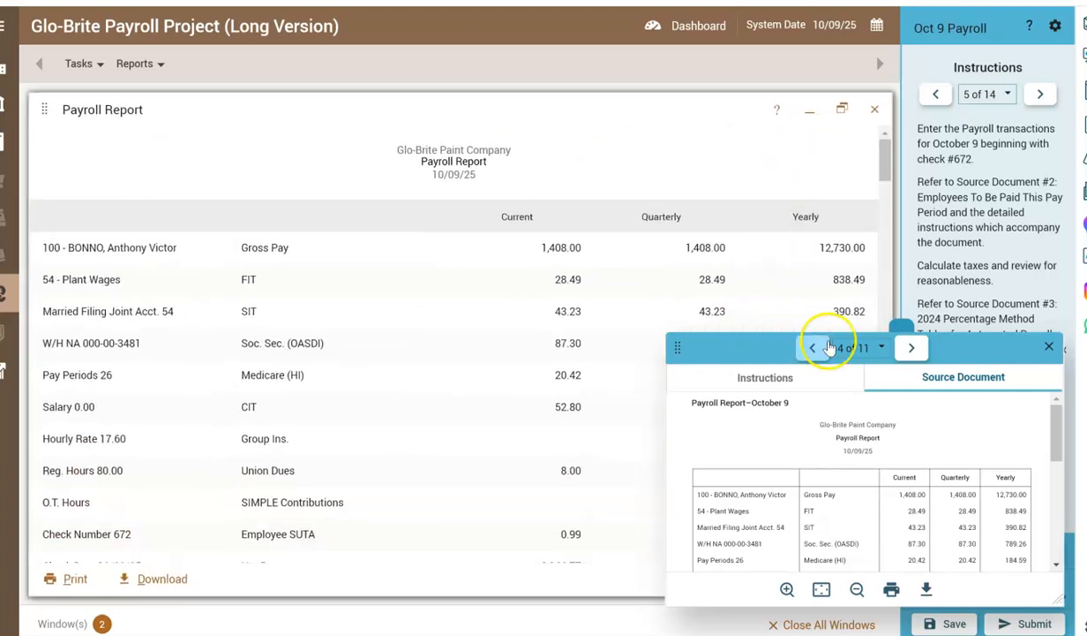
{"action": "left_click_drag", "start_coordinate": [731, 335], "coordinate": [76, 333]}
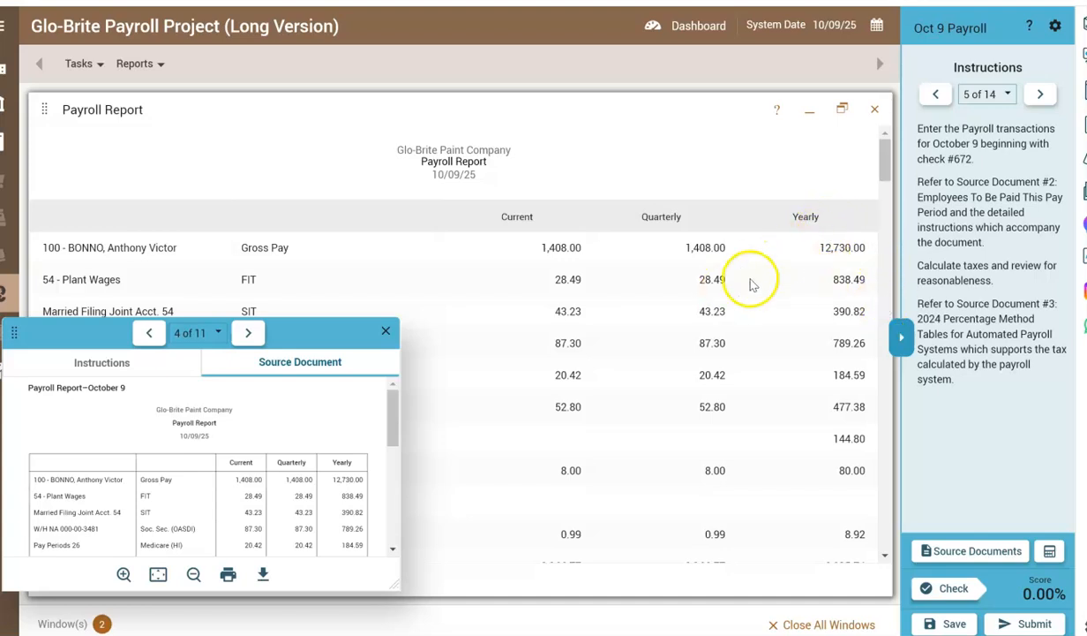
{"action": "left_click_drag", "start_coordinate": [391, 439], "coordinate": [392, 549]}
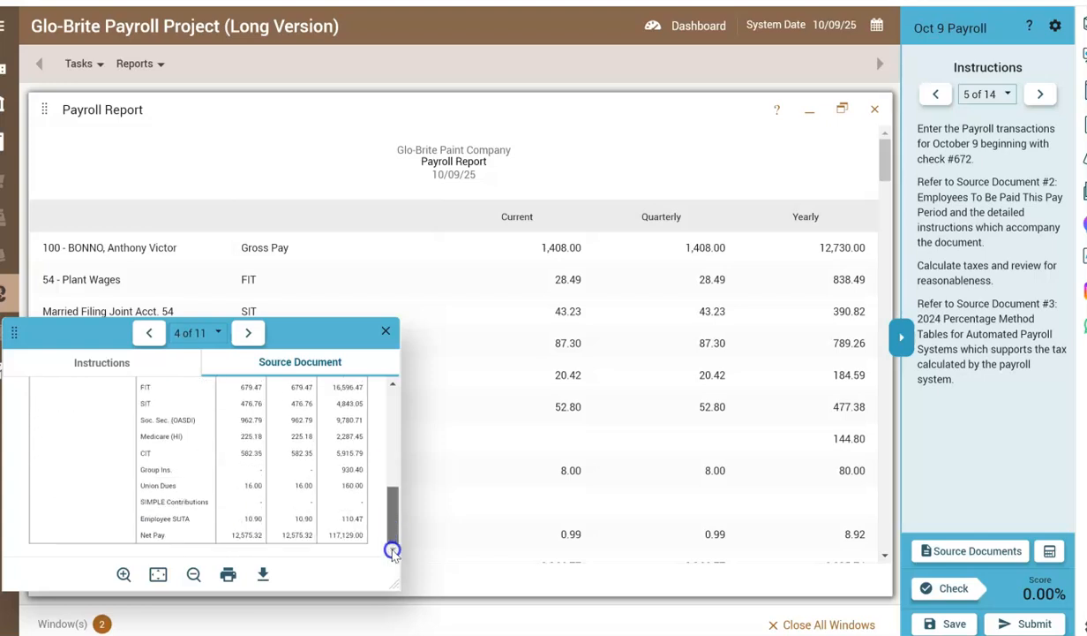
{"action": "left_click_drag", "start_coordinate": [882, 169], "coordinate": [894, 531]}
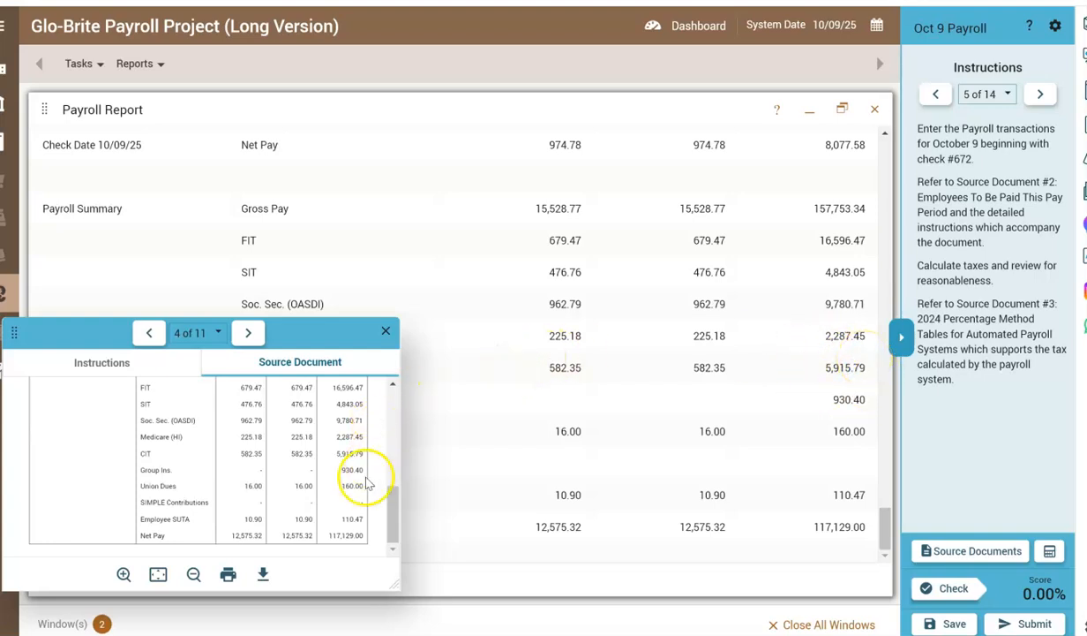
{"action": "left_click_drag", "start_coordinate": [388, 504], "coordinate": [374, 448]}
{"action": "left_click_drag", "start_coordinate": [885, 519], "coordinate": [894, 280]}
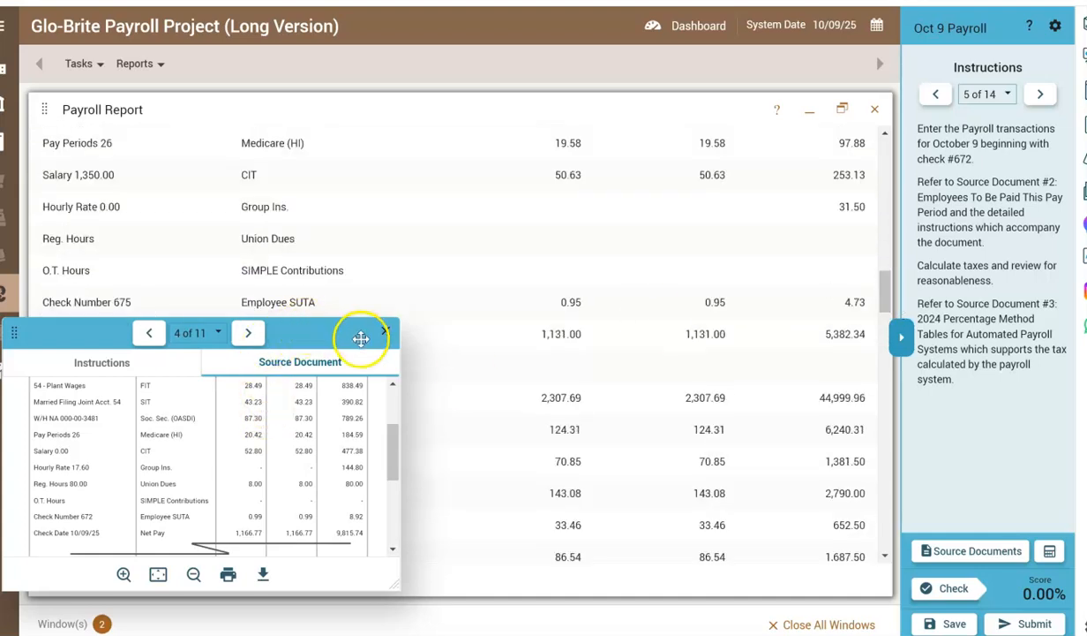
{"action": "left_click_drag", "start_coordinate": [884, 290], "coordinate": [892, 142]}
{"action": "left_click_drag", "start_coordinate": [288, 331], "coordinate": [804, 81]}
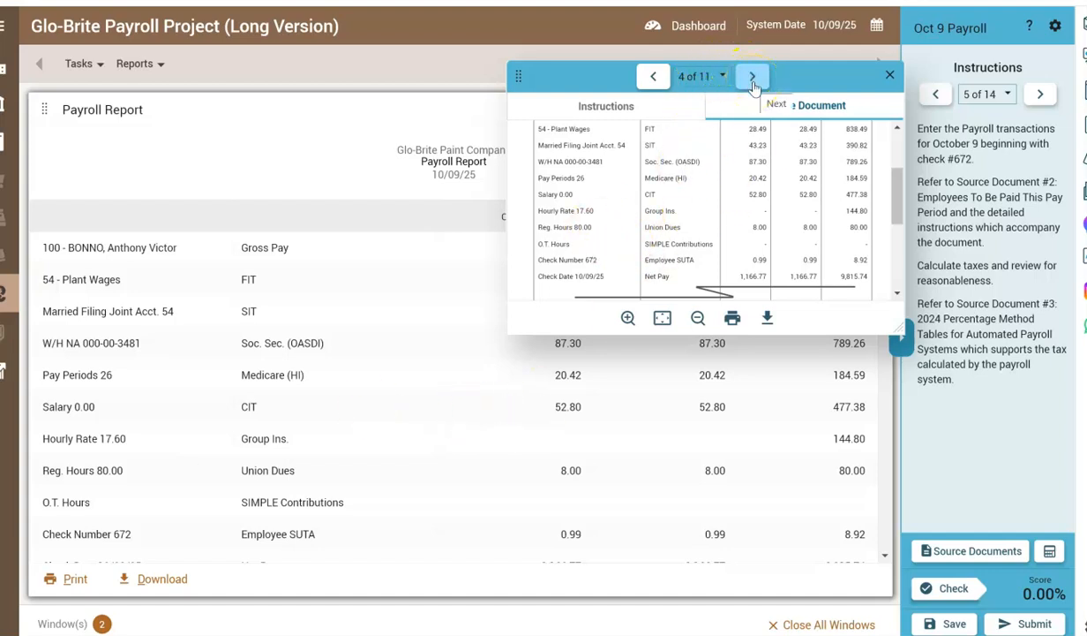
Advance to instruction 7 and source document 5, put the Payroll Report away and read the journal entry instructions.
{"action": "left_click", "coordinate": [1039, 95]}
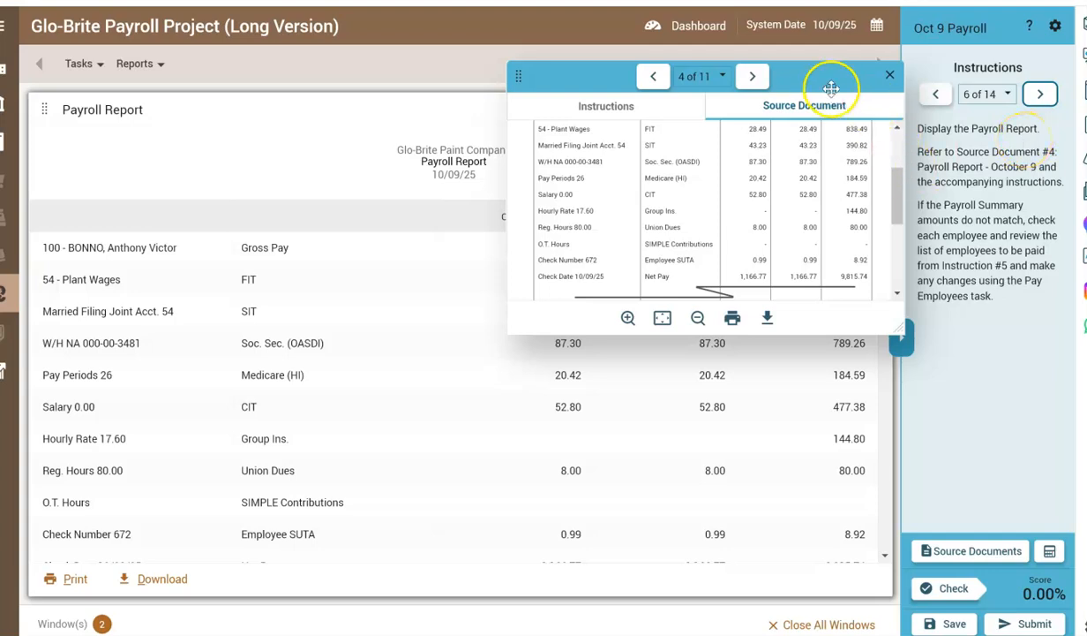
{"action": "left_click", "coordinate": [1041, 95]}
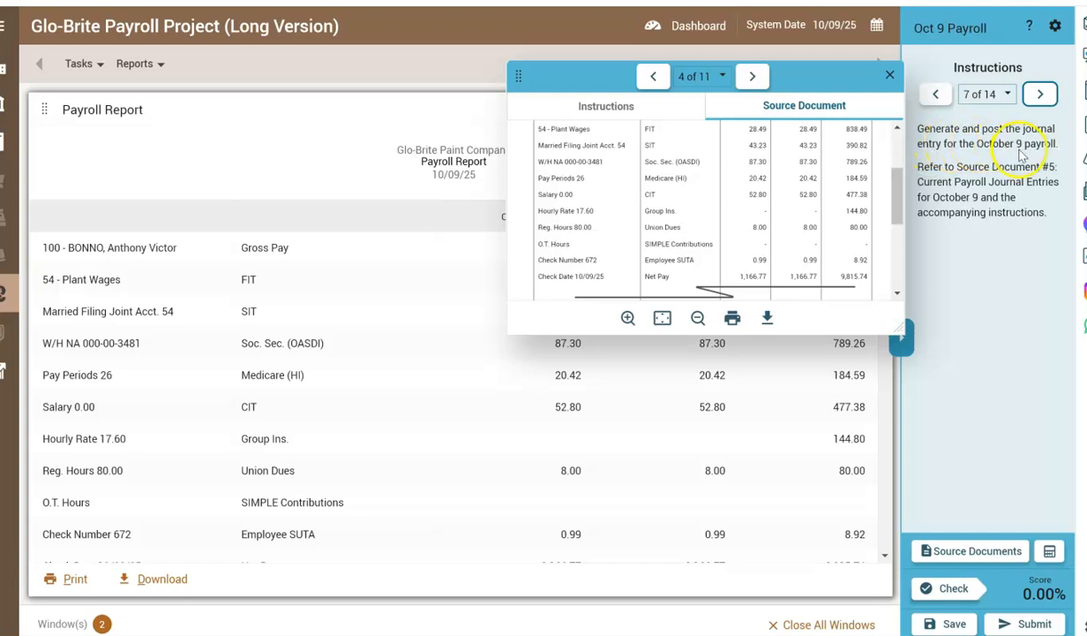
{"action": "left_click", "coordinate": [756, 77]}
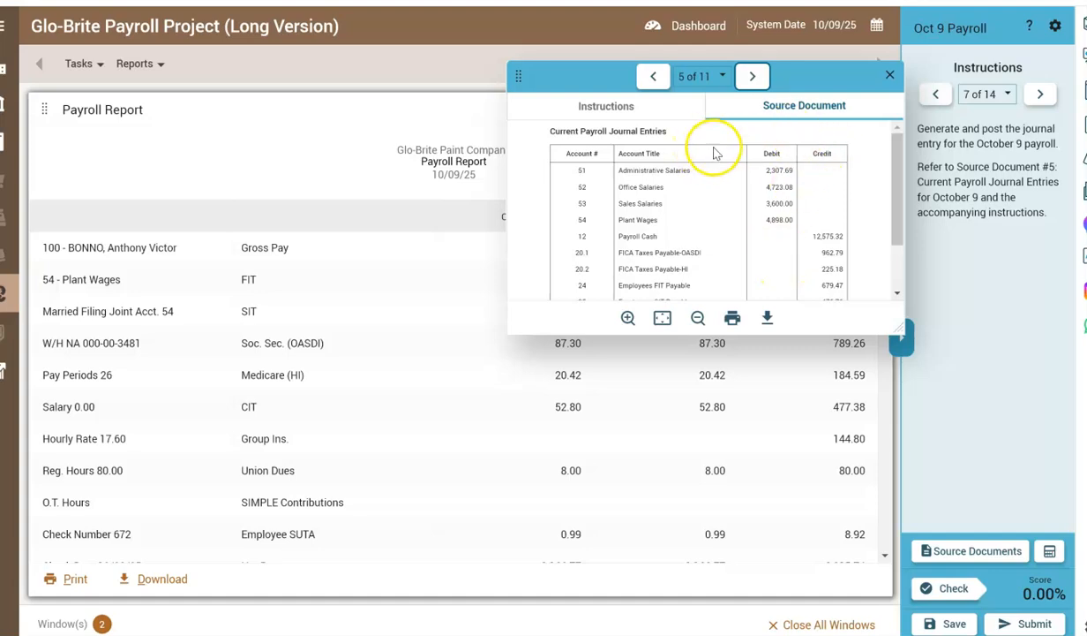
{"action": "left_click_drag", "start_coordinate": [798, 69], "coordinate": [767, 176]}
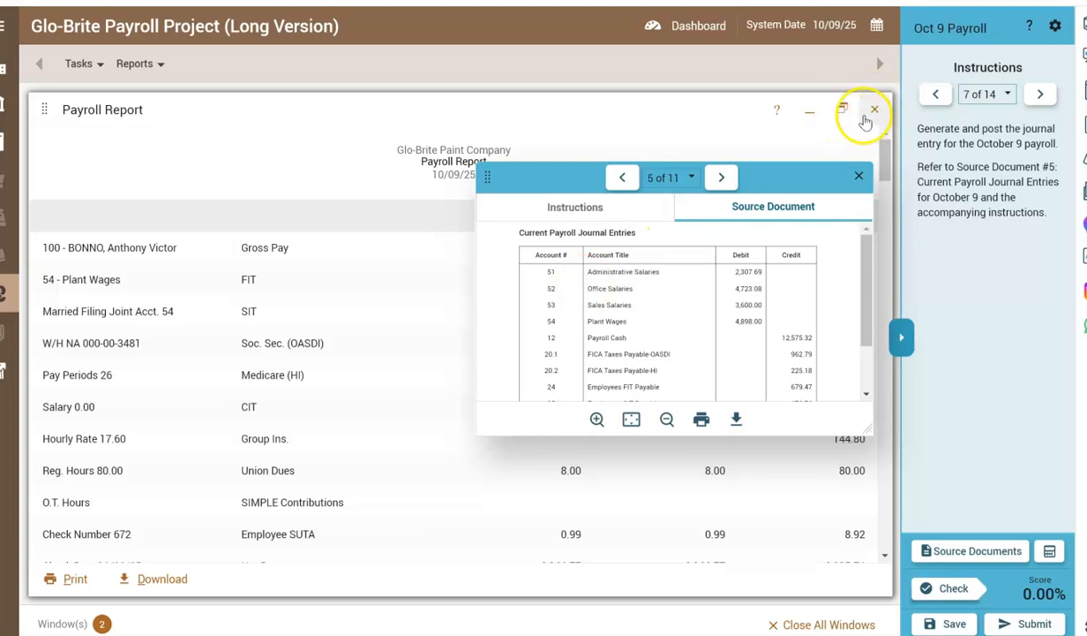
{"action": "left_click", "coordinate": [821, 109]}
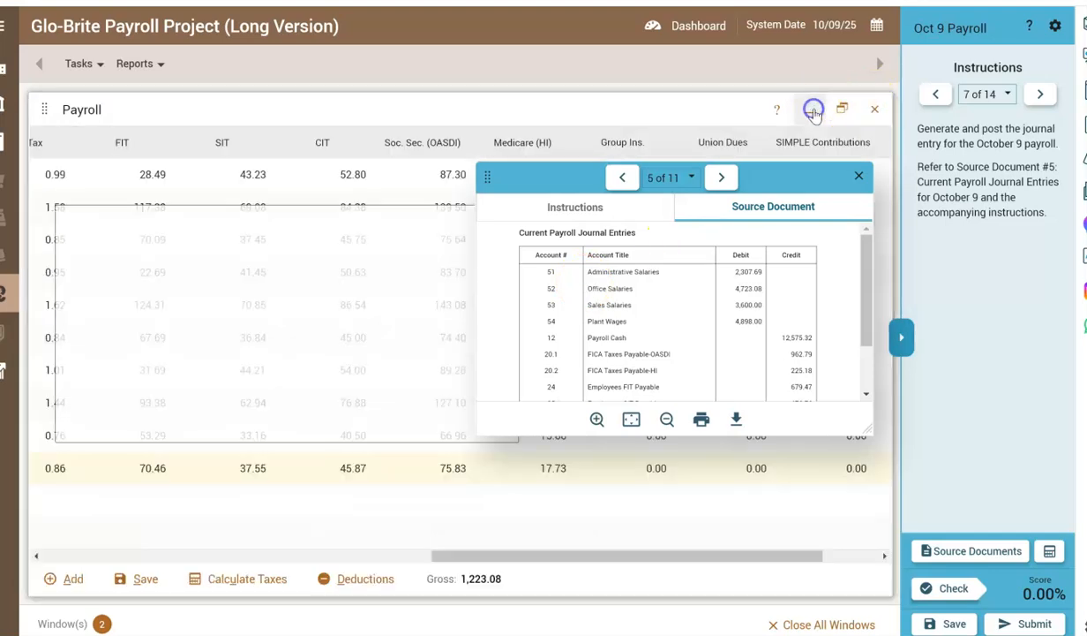
{"action": "left_click", "coordinate": [604, 207]}
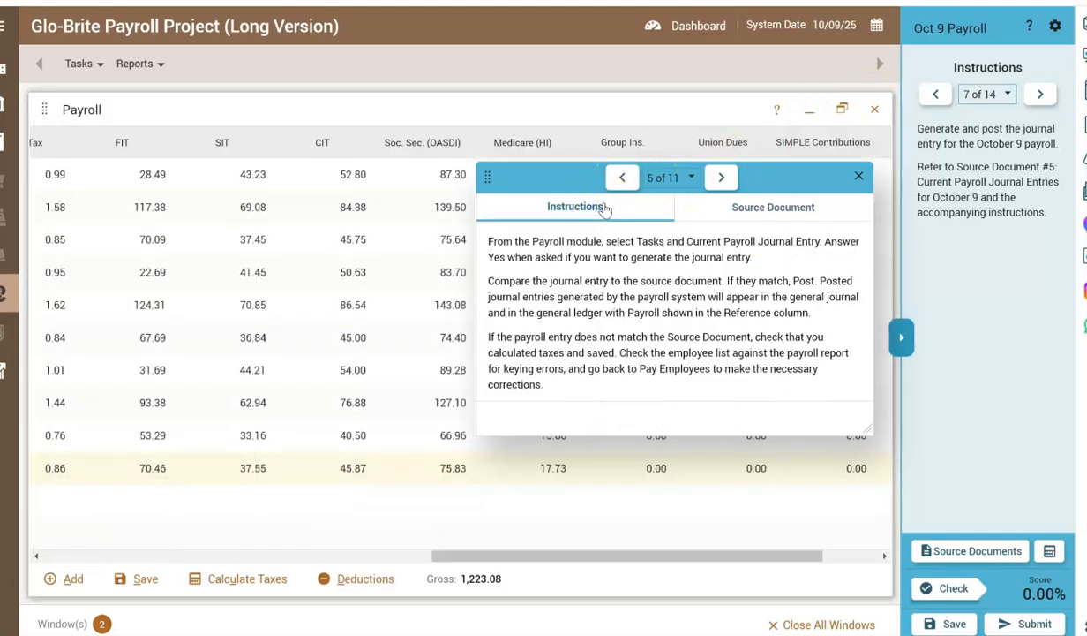
Generate the current payroll journal entry for October 9.
{"action": "left_click", "coordinate": [98, 70]}
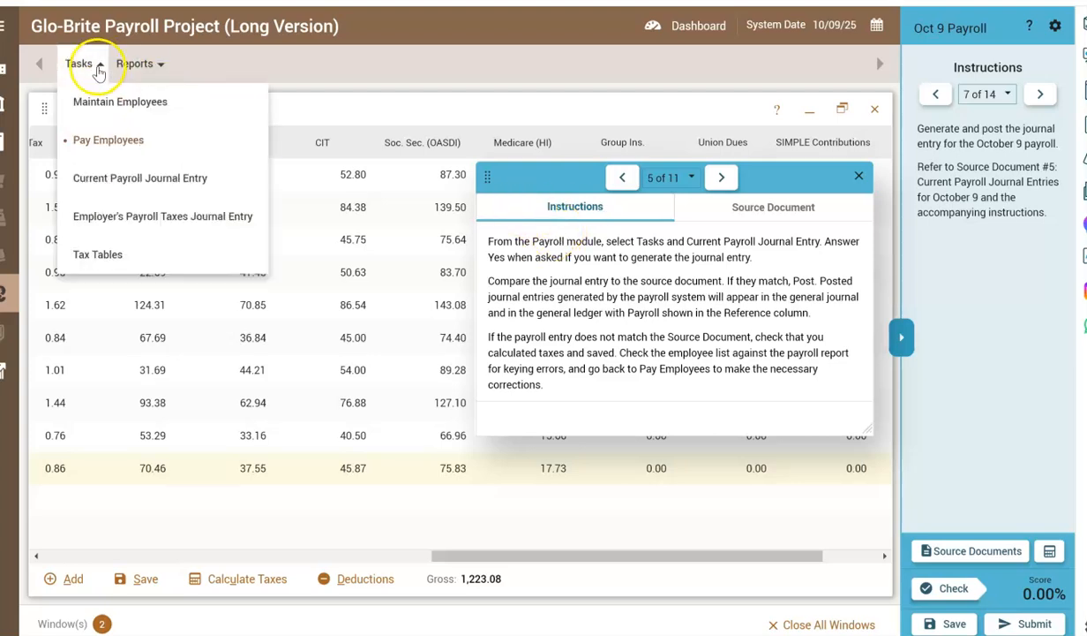
{"action": "left_click", "coordinate": [99, 177]}
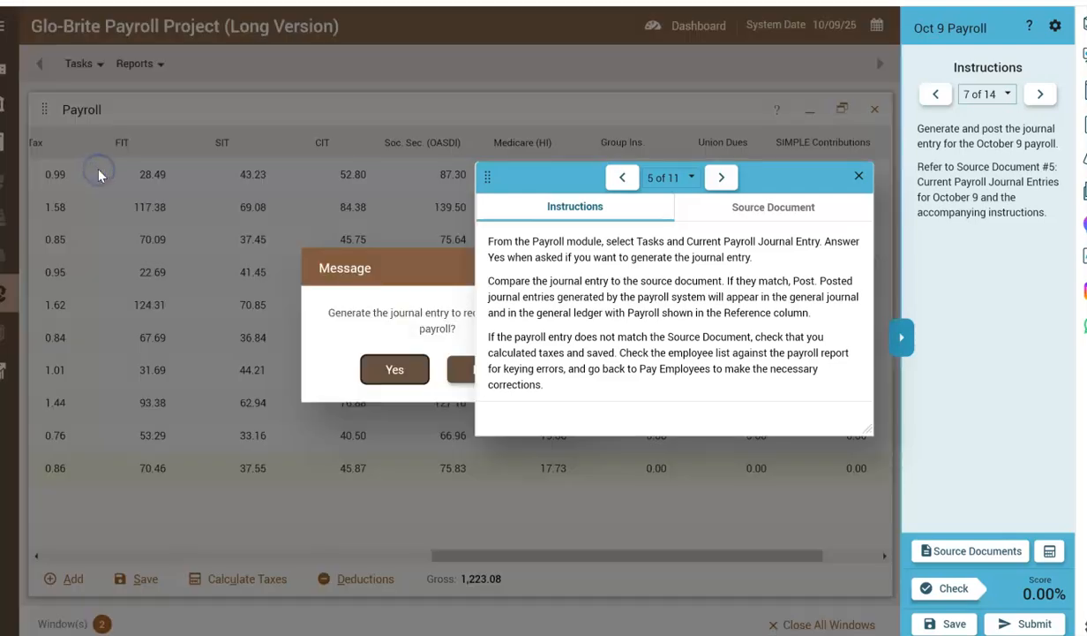
{"action": "left_click_drag", "start_coordinate": [527, 176], "coordinate": [708, 21]}
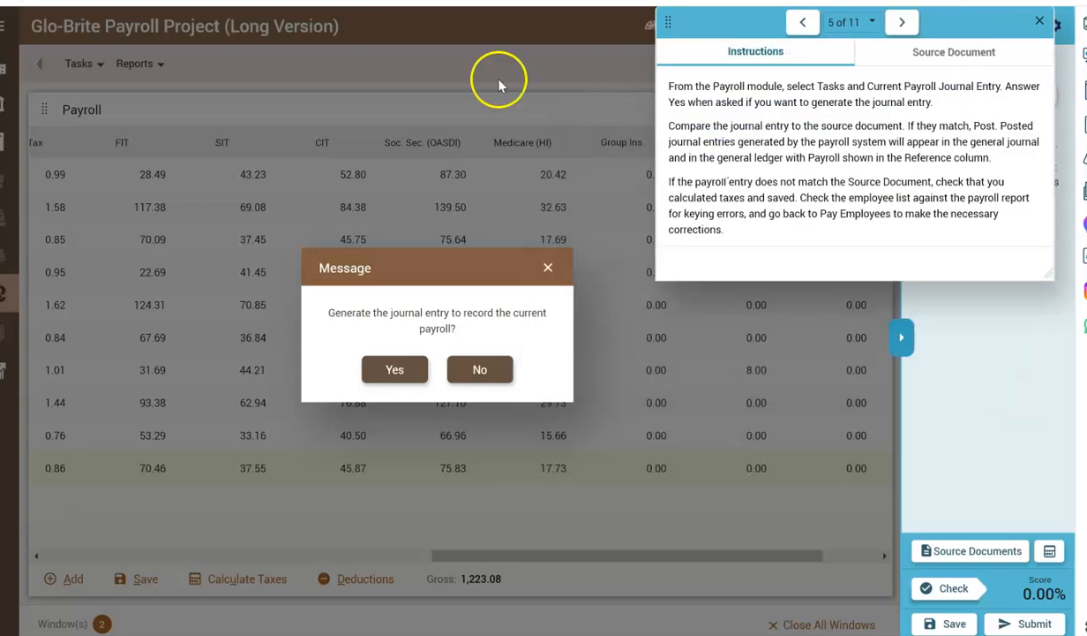
{"action": "left_click", "coordinate": [399, 375]}
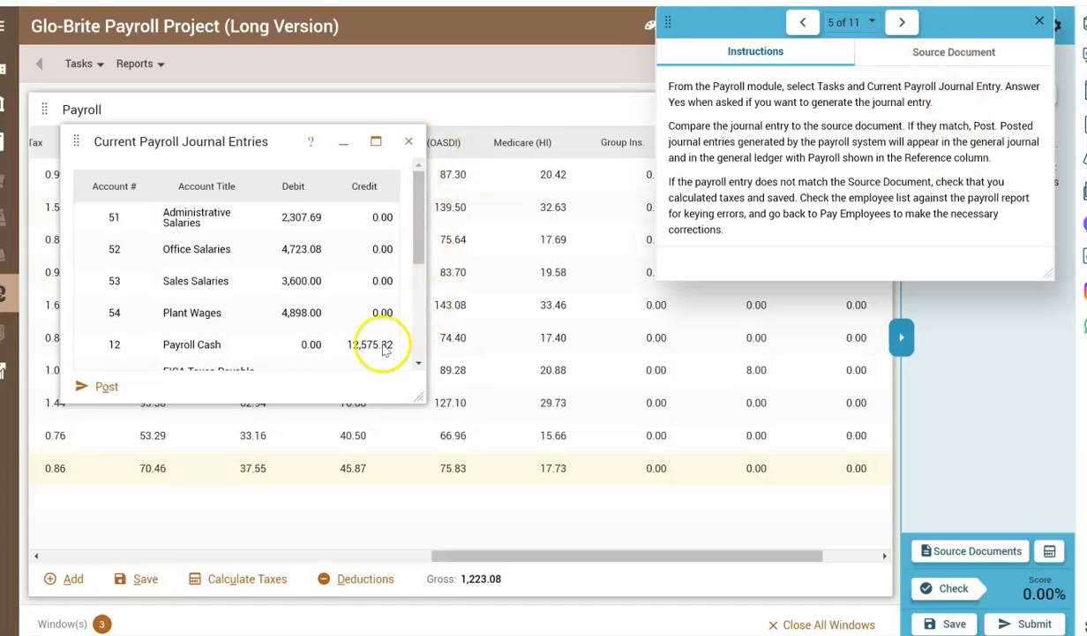
Compare all generated Current Payroll Journal Entries with source document 5 and post them to the general journal.
{"action": "left_click", "coordinate": [303, 403]}
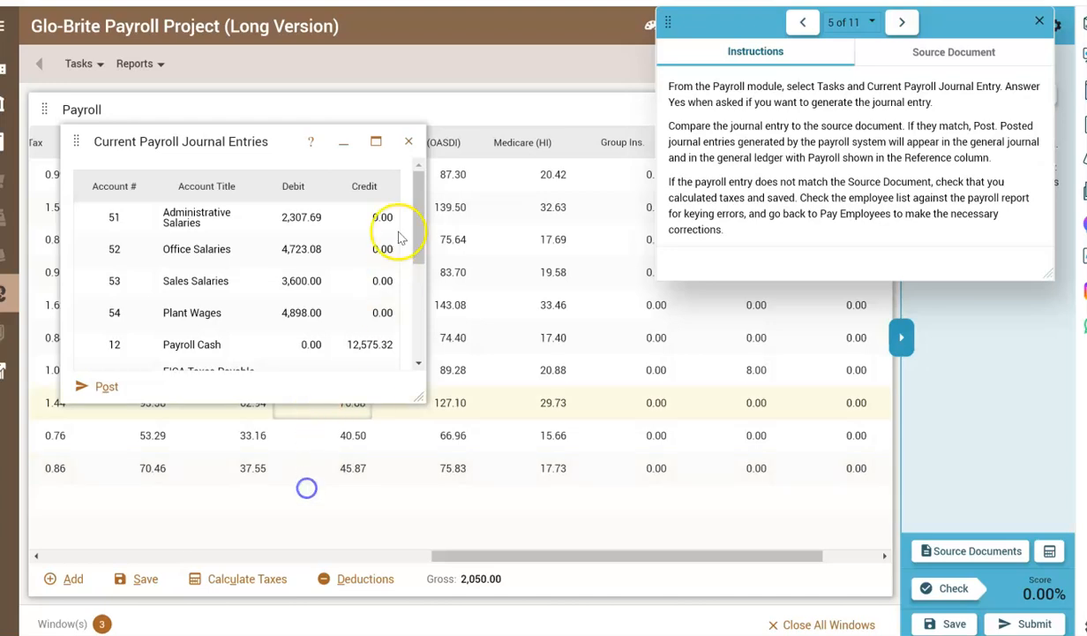
{"action": "left_click", "coordinate": [925, 53]}
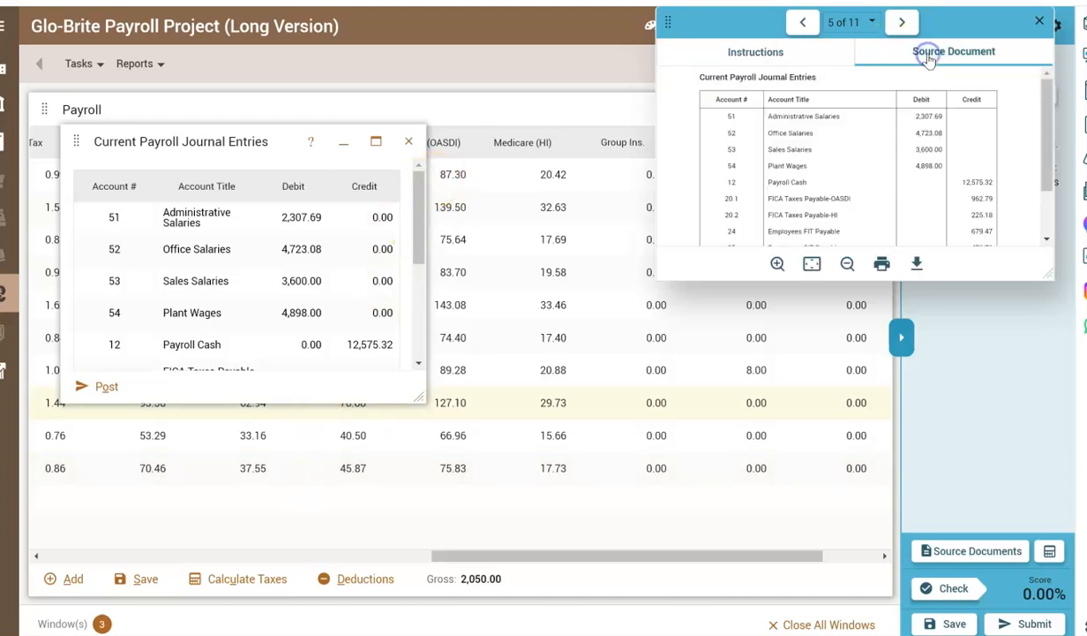
{"action": "left_click_drag", "start_coordinate": [420, 243], "coordinate": [418, 339]}
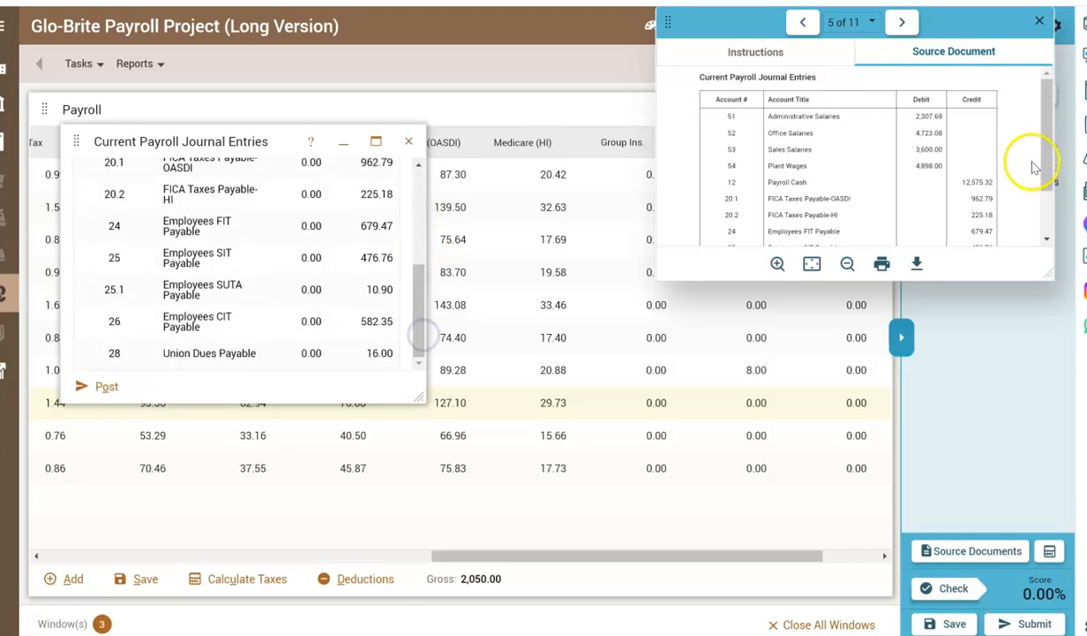
{"action": "left_click_drag", "start_coordinate": [1044, 157], "coordinate": [1049, 212]}
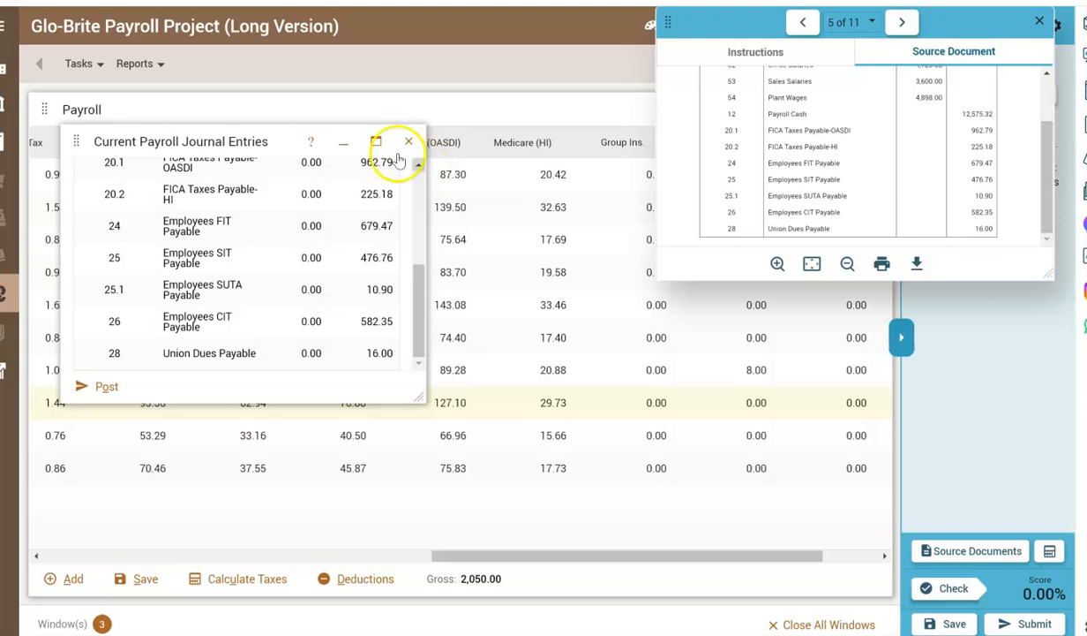
{"action": "left_click_drag", "start_coordinate": [422, 300], "coordinate": [388, 159]}
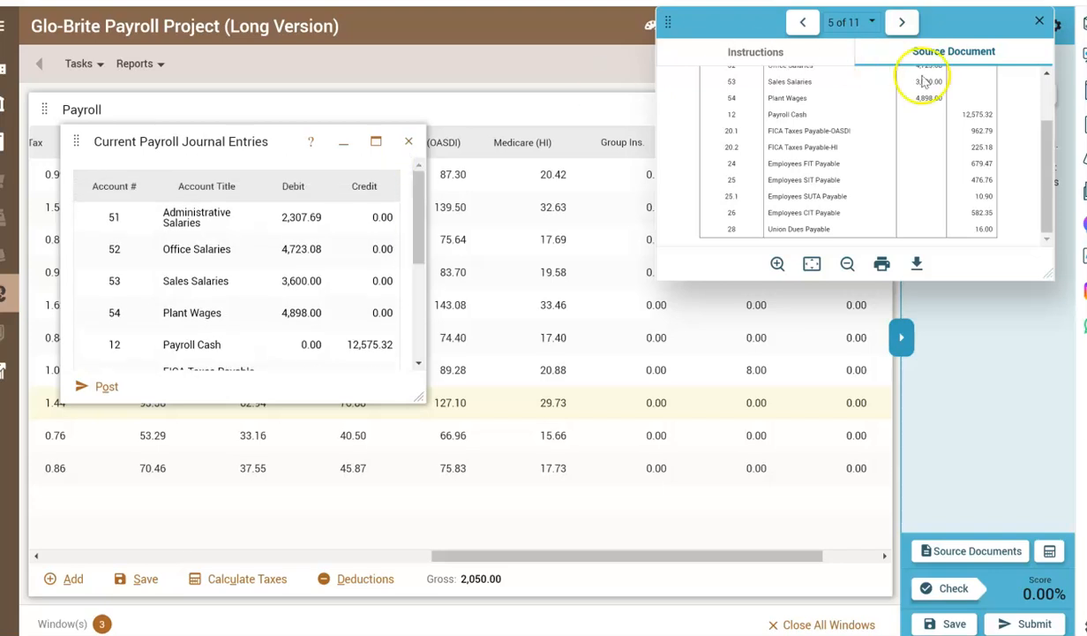
{"action": "left_click", "coordinate": [105, 389]}
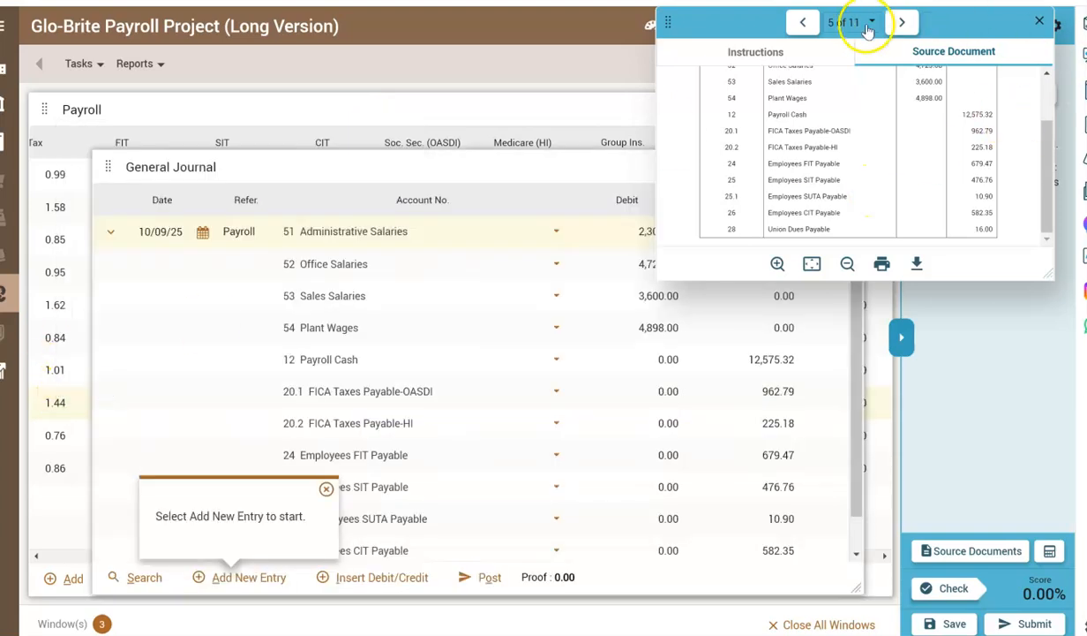
{"action": "left_click", "coordinate": [797, 55]}
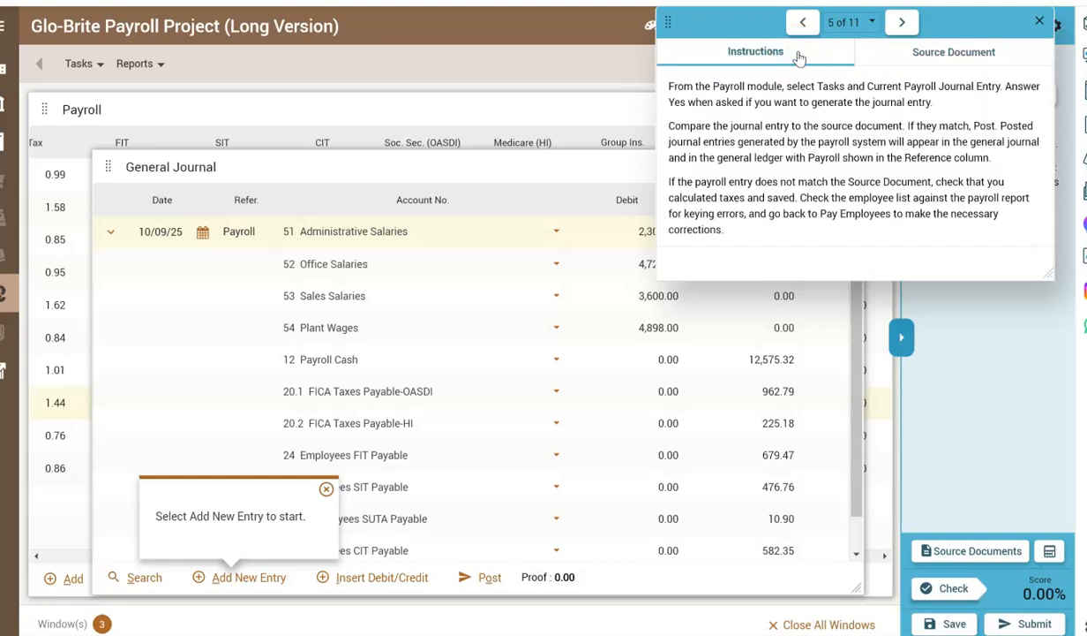
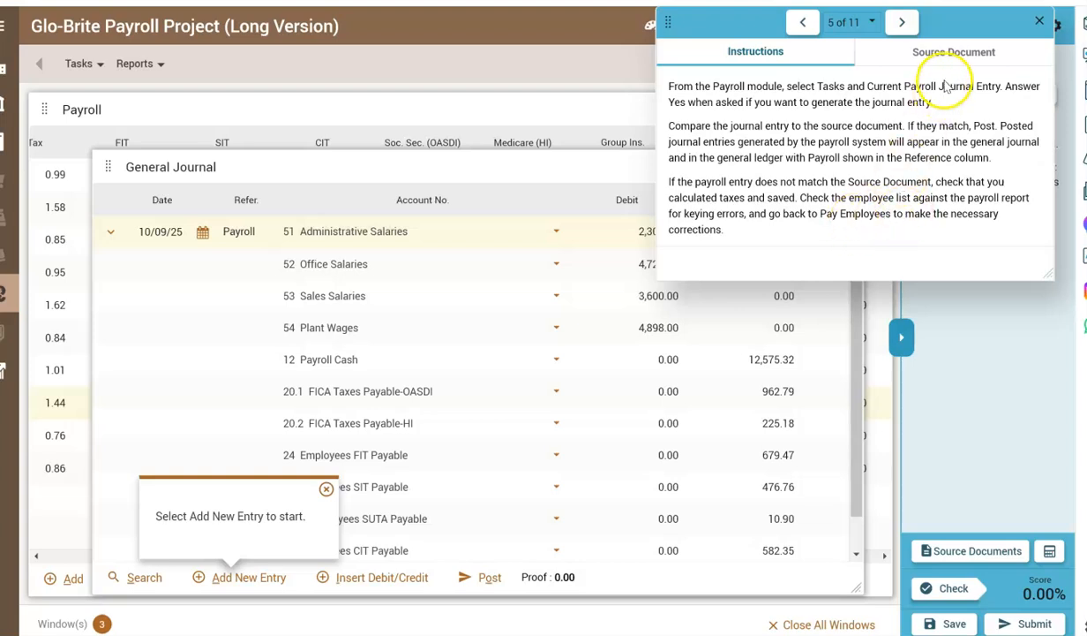
Check the posted payroll entry against source document 5, then close the General Journal and read instruction 8 with source document 6.
{"action": "left_click_drag", "start_coordinate": [990, 28], "coordinate": [199, 411]}
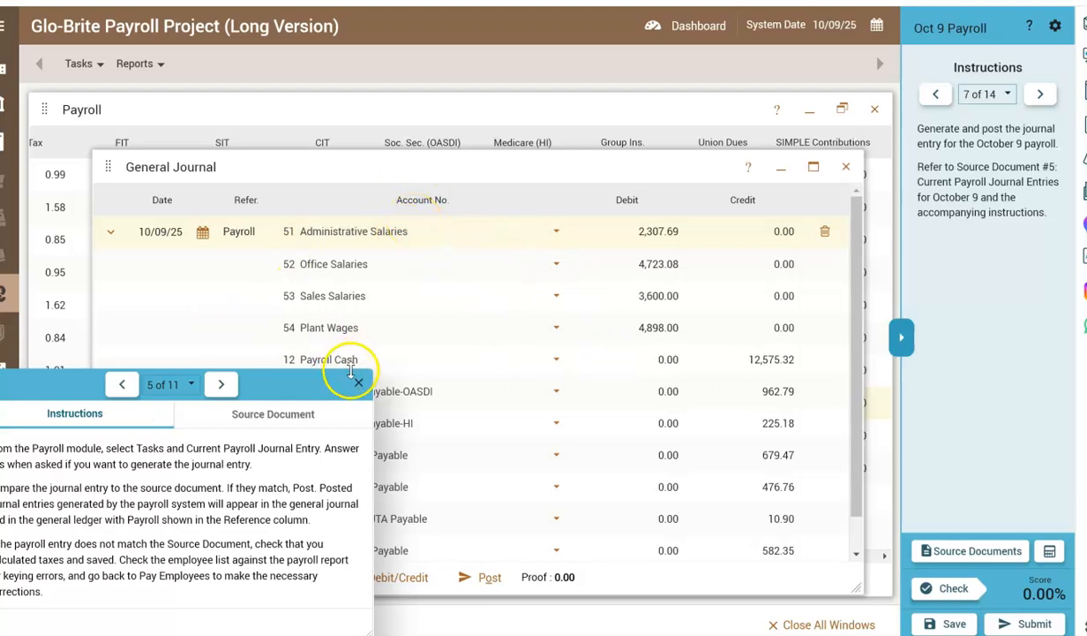
{"action": "left_click", "coordinate": [306, 417]}
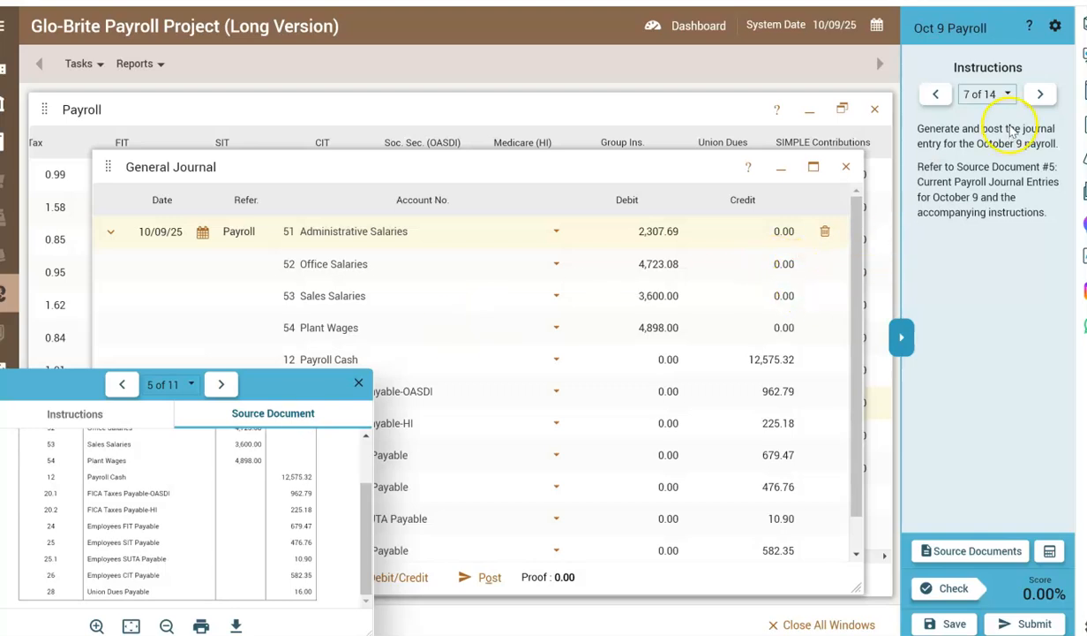
{"action": "left_click", "coordinate": [1040, 95]}
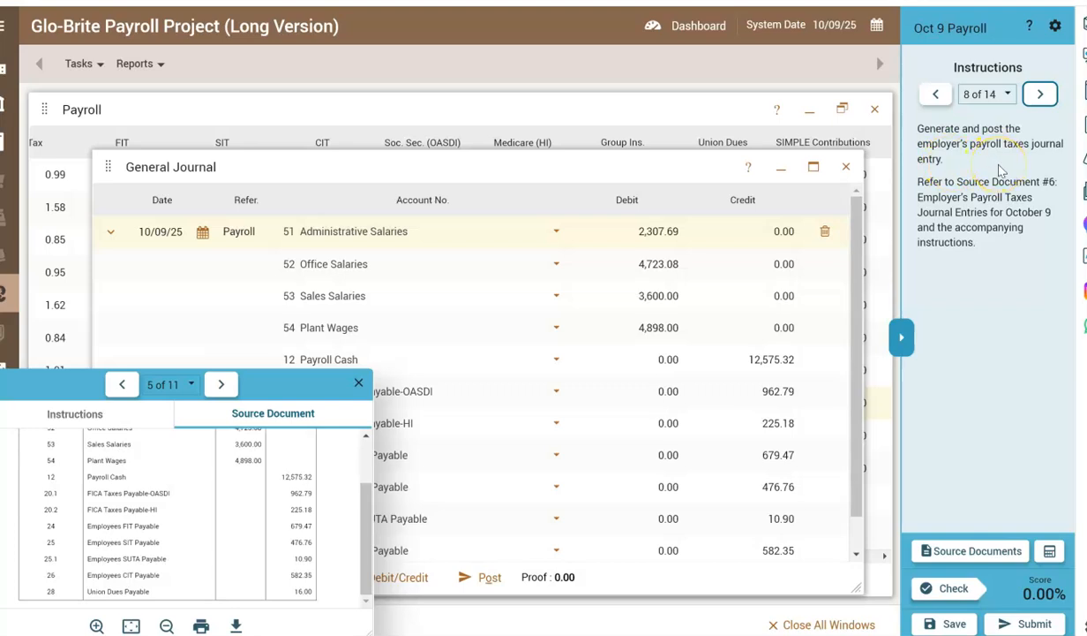
{"action": "left_click", "coordinate": [223, 382]}
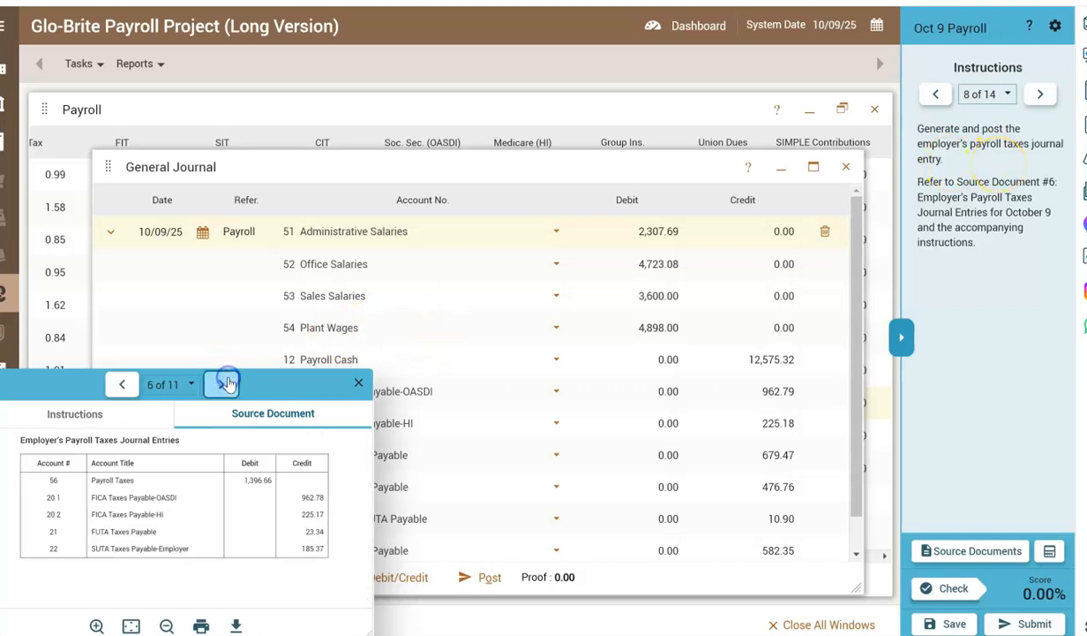
{"action": "left_click", "coordinate": [852, 165]}
{"action": "left_click_drag", "start_coordinate": [296, 385], "coordinate": [902, 326]}
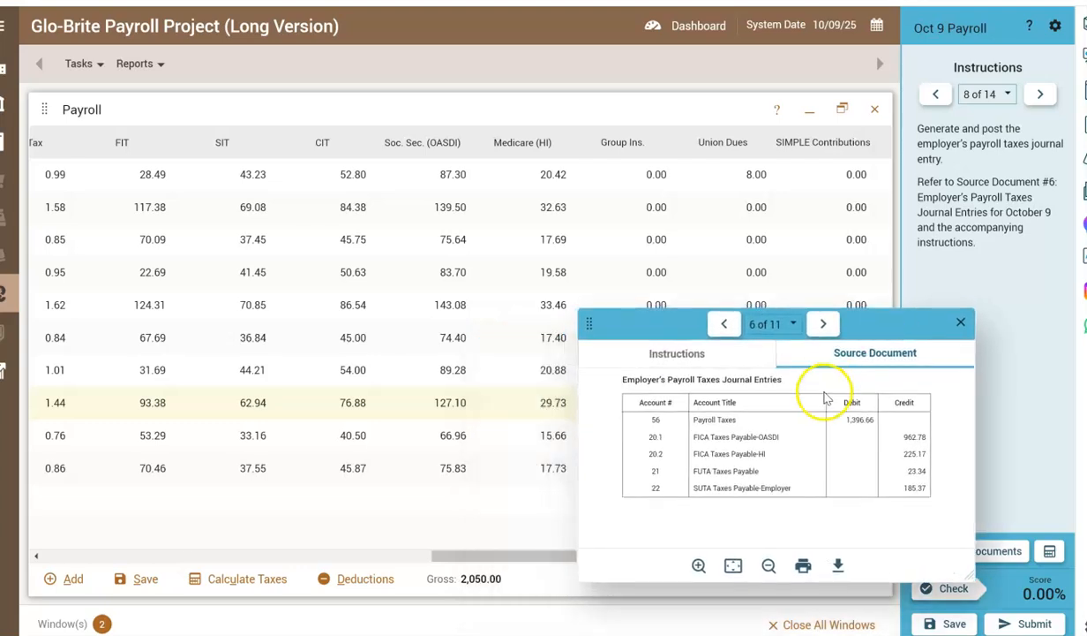
{"action": "left_click", "coordinate": [642, 365]}
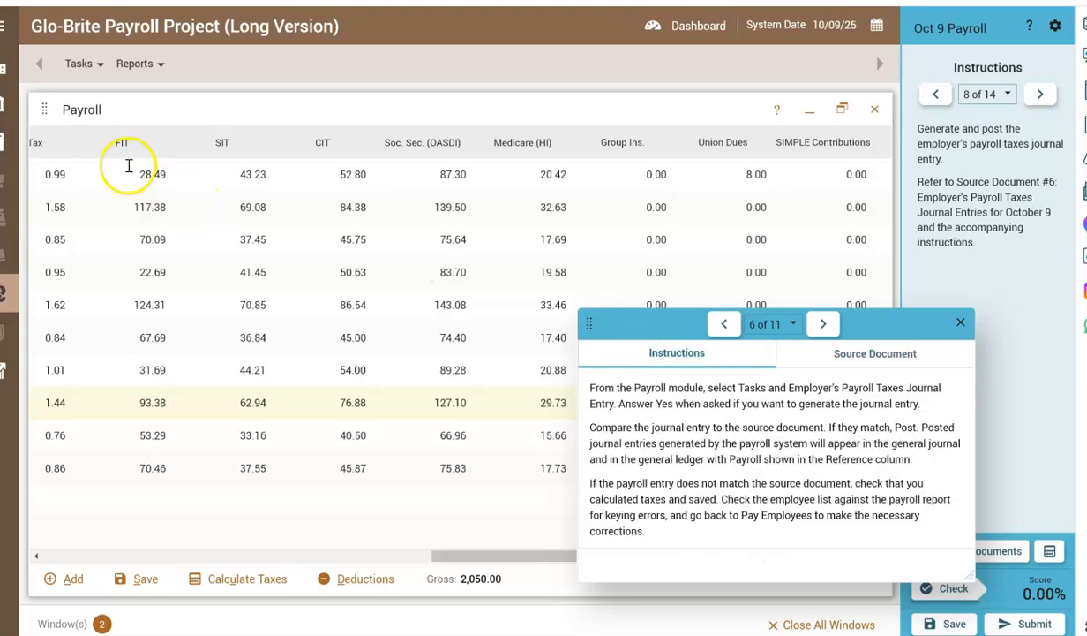
Close the Payroll window and generate the Employer's Payroll Taxes Journal Entry, agreeing to generate it again.
{"action": "left_click", "coordinate": [875, 109]}
{"action": "left_click", "coordinate": [77, 64]}
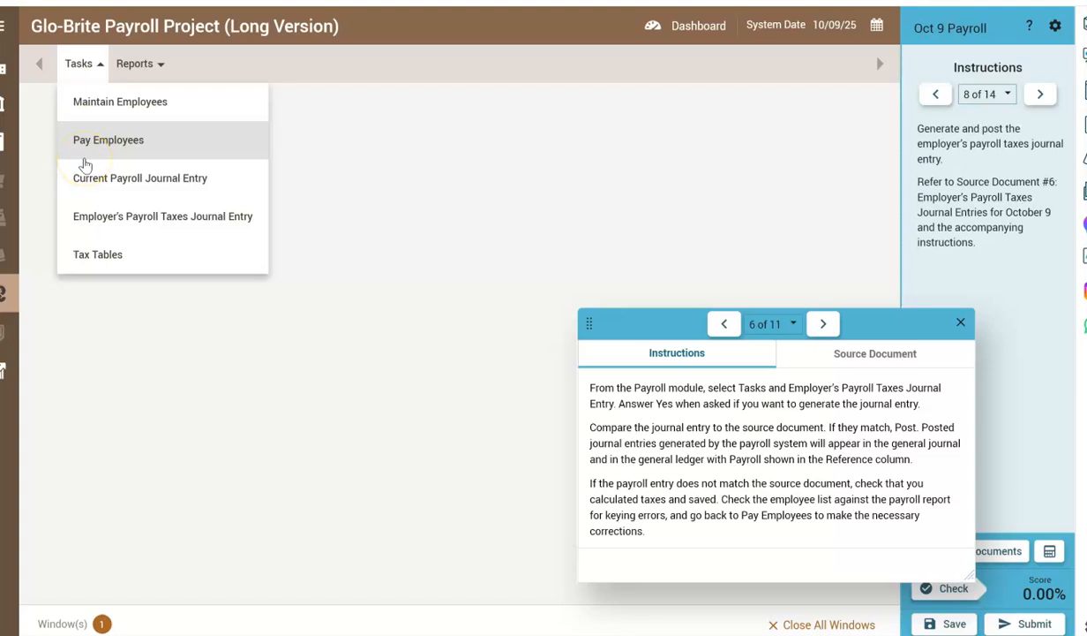
{"action": "left_click", "coordinate": [99, 225]}
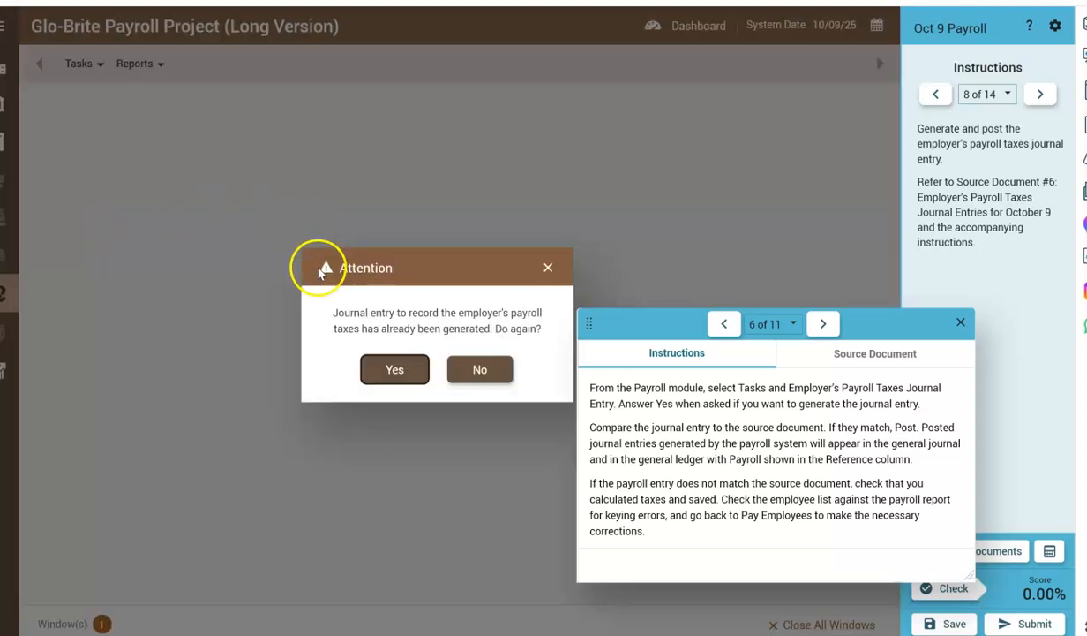
{"action": "left_click", "coordinate": [395, 372]}
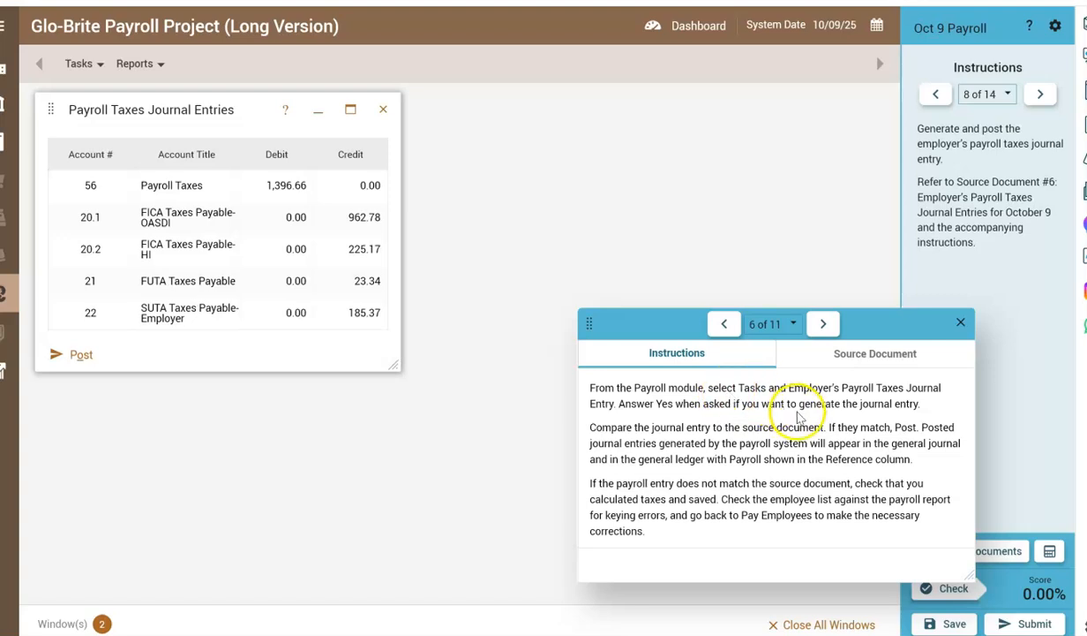
Compare the Payroll Taxes Journal Entries with source document 6 and post them to the general journal.
{"action": "left_click", "coordinate": [862, 355]}
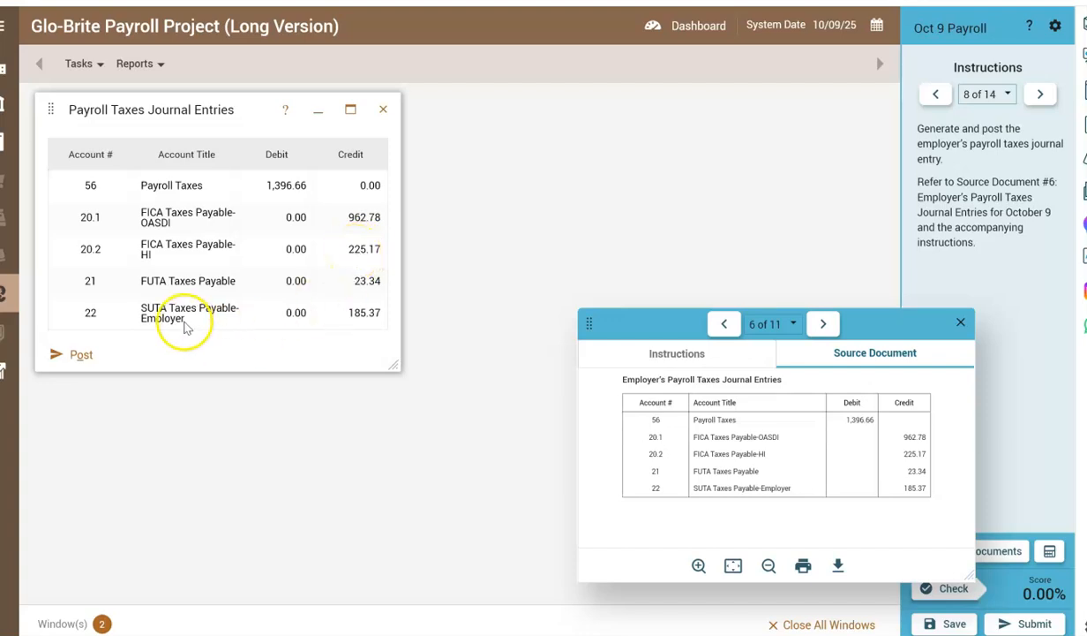
{"action": "left_click", "coordinate": [93, 363]}
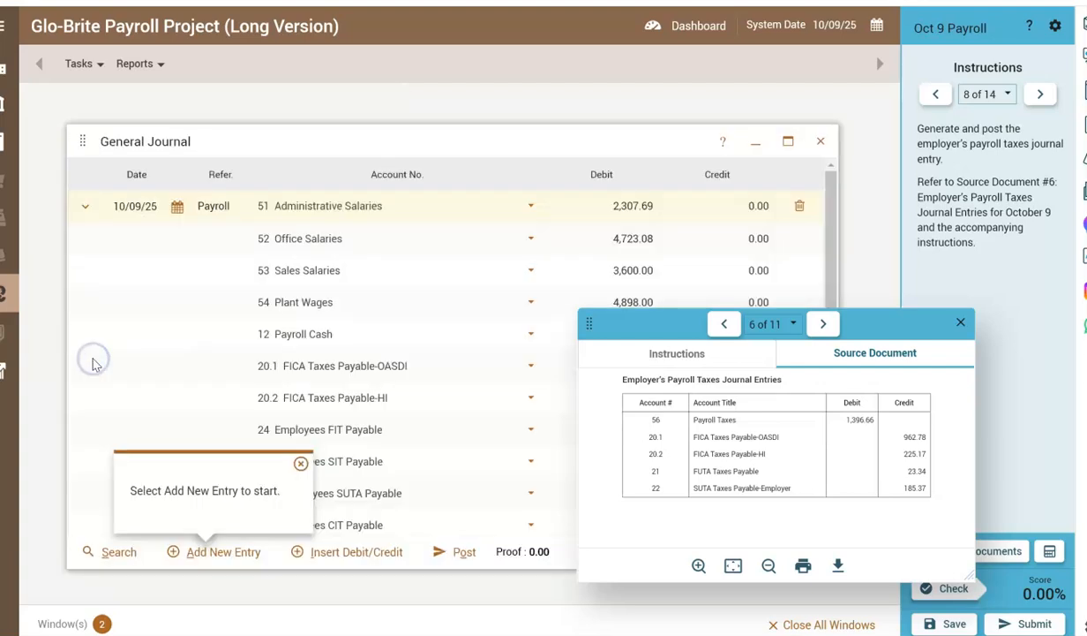
{"action": "left_click", "coordinate": [680, 354]}
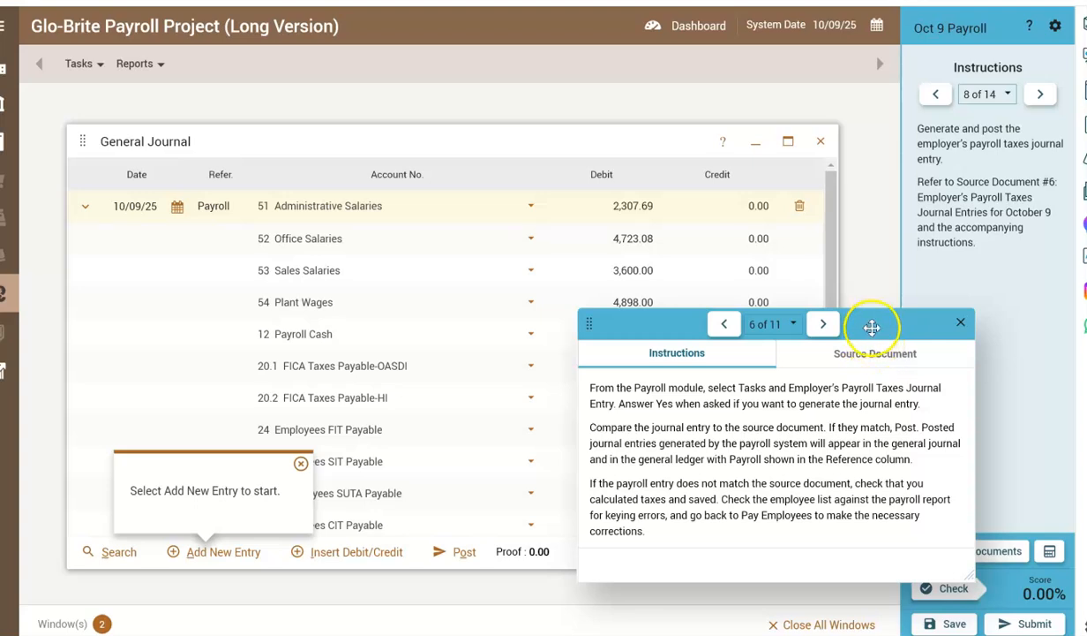
{"action": "left_click_drag", "start_coordinate": [870, 321], "coordinate": [914, 383]}
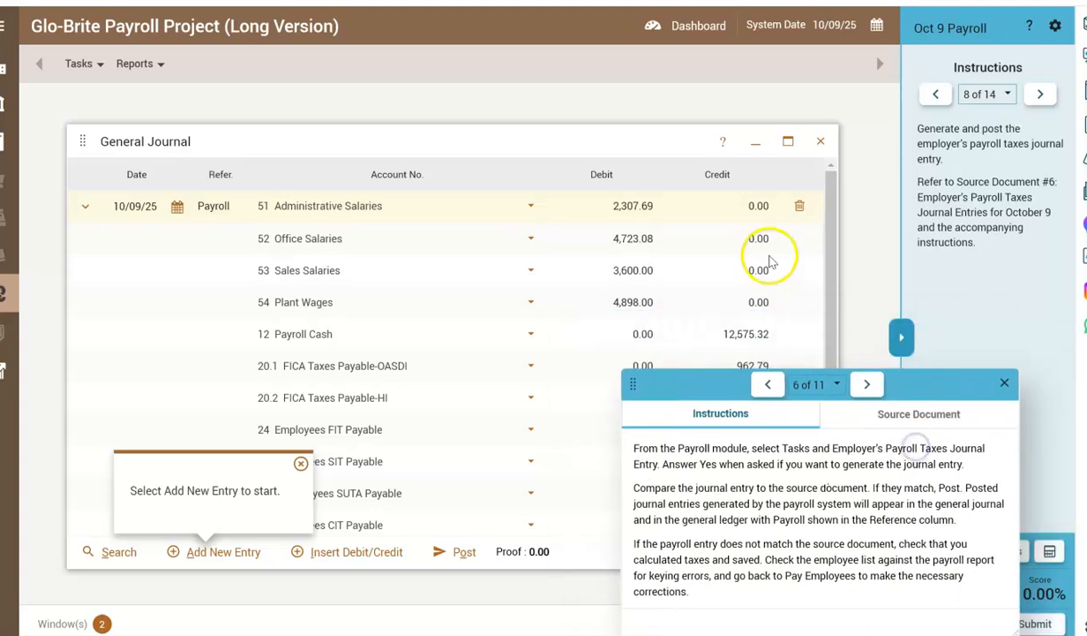
Close the General Journal, advance to instruction 9 and source document 7, and read the cash transfer memorandum and its instructions.
{"action": "left_click", "coordinate": [1040, 93]}
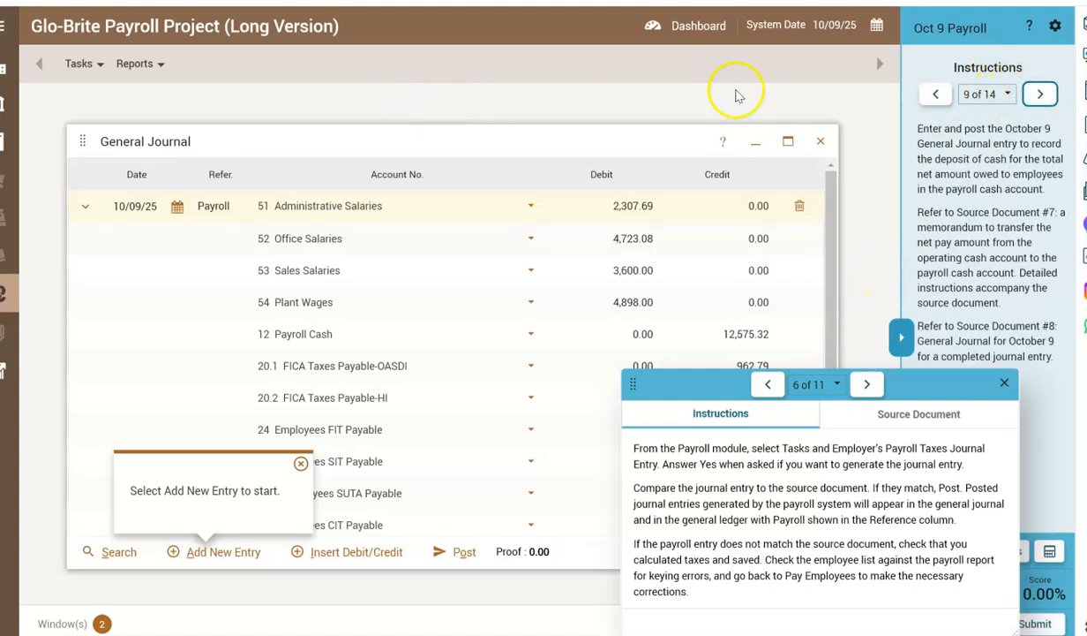
{"action": "left_click", "coordinate": [820, 141]}
{"action": "left_click_drag", "start_coordinate": [917, 388], "coordinate": [682, 369]}
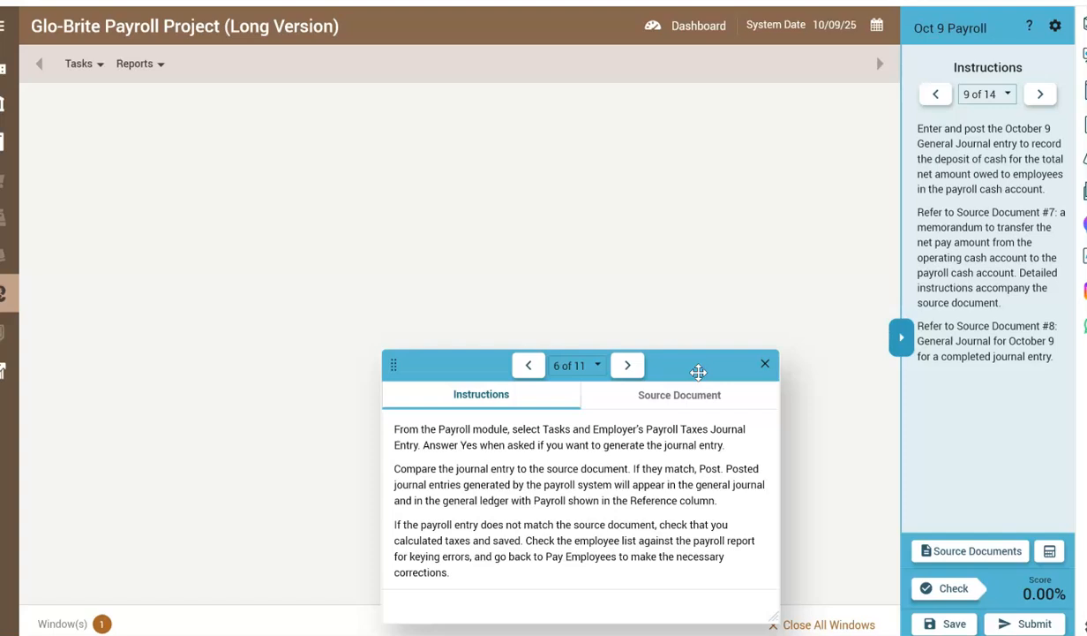
{"action": "left_click", "coordinate": [626, 365]}
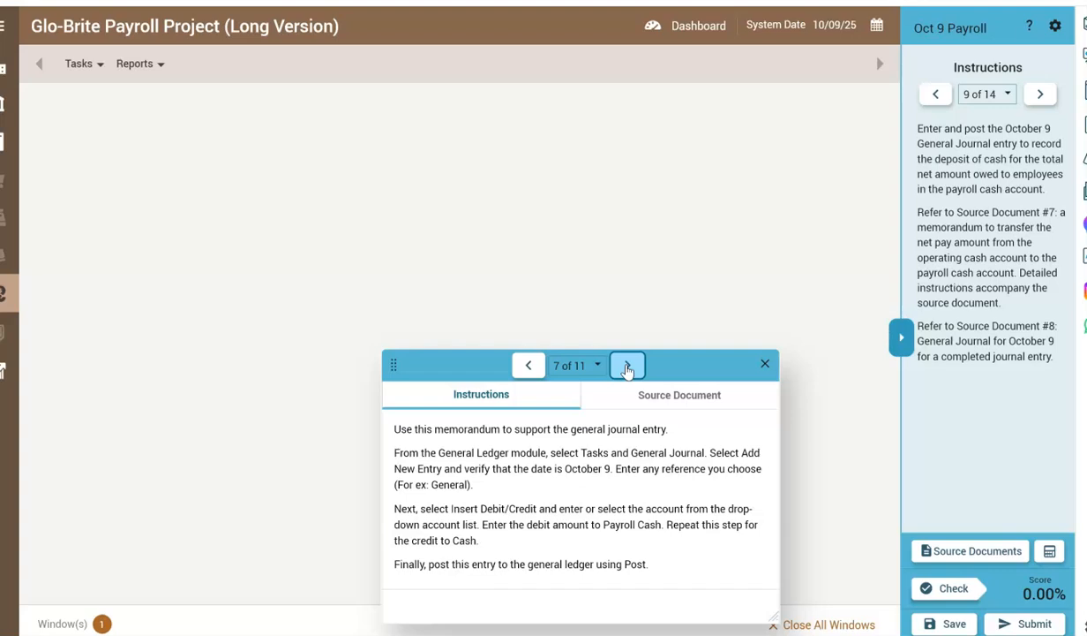
{"action": "left_click", "coordinate": [644, 393]}
{"action": "left_click_drag", "start_coordinate": [774, 459], "coordinate": [778, 513]}
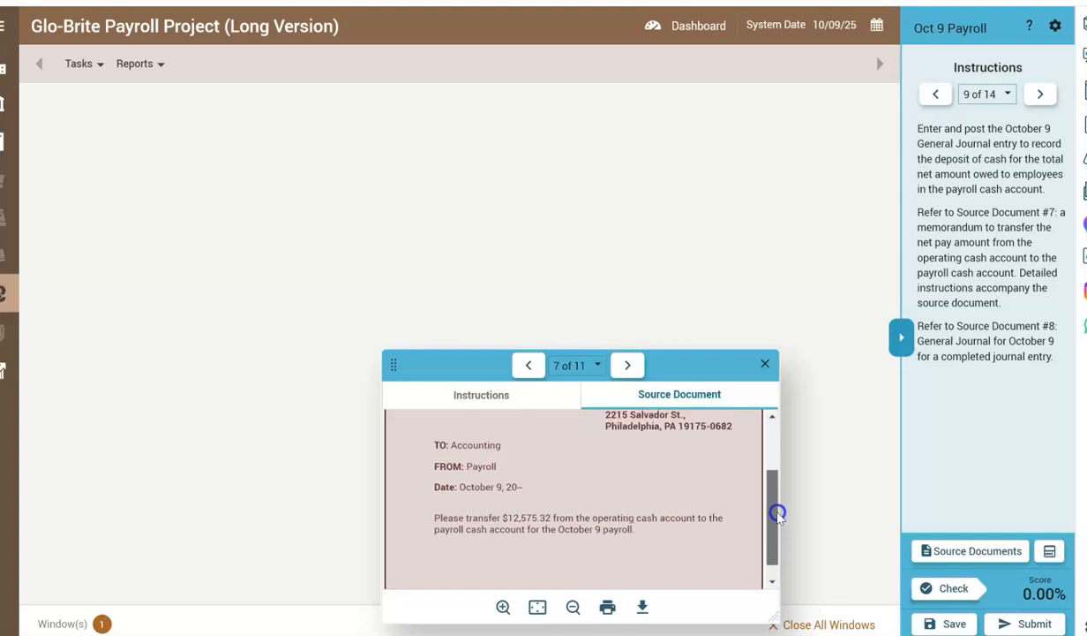
{"action": "left_click_drag", "start_coordinate": [777, 513], "coordinate": [770, 422]}
{"action": "left_click", "coordinate": [454, 391]}
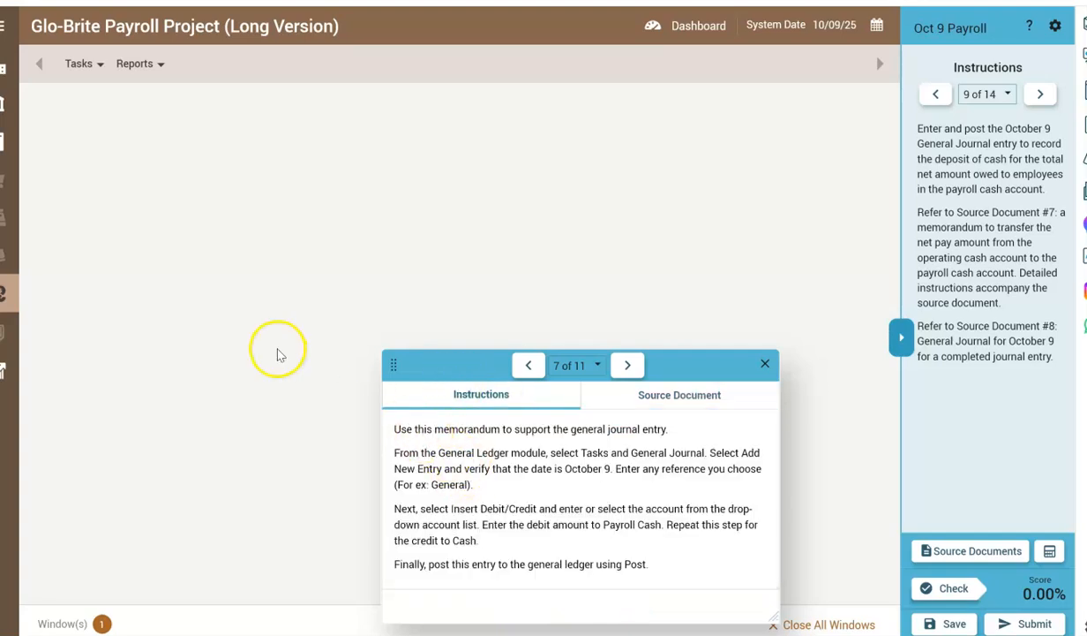
Open the General Journal from the General Ledger module.
{"action": "left_click", "coordinate": [7, 60]}
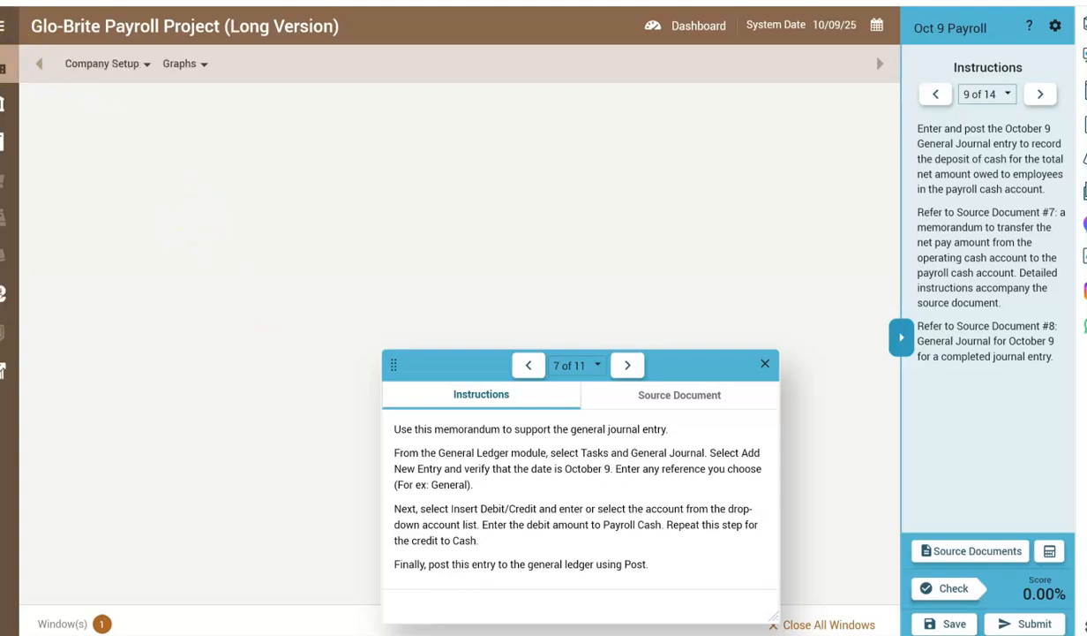
{"action": "left_click", "coordinate": [3, 26]}
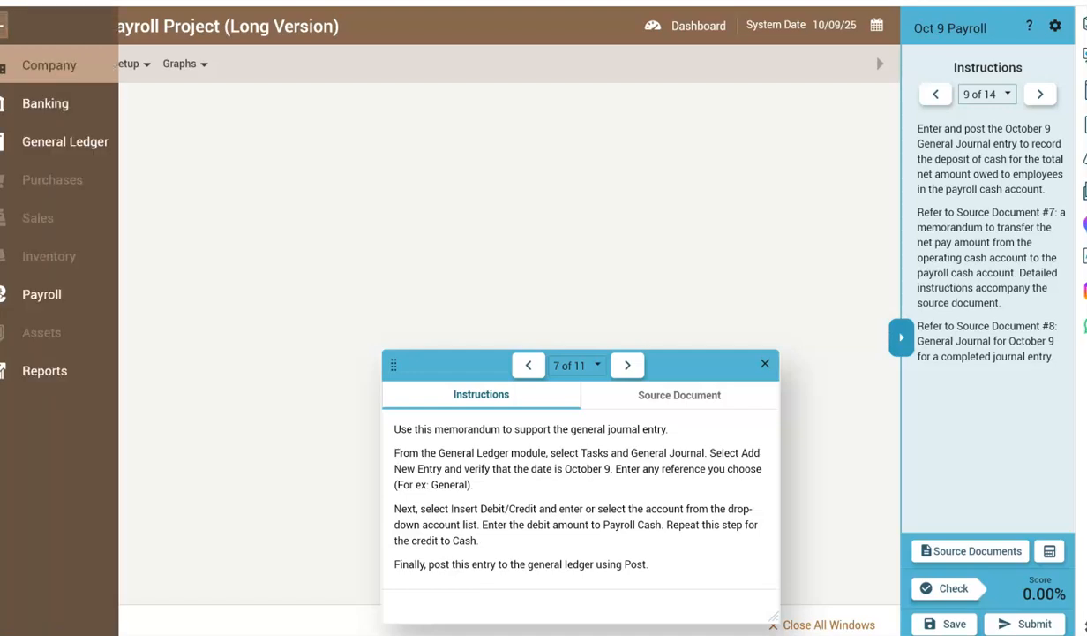
{"action": "left_click", "coordinate": [53, 141]}
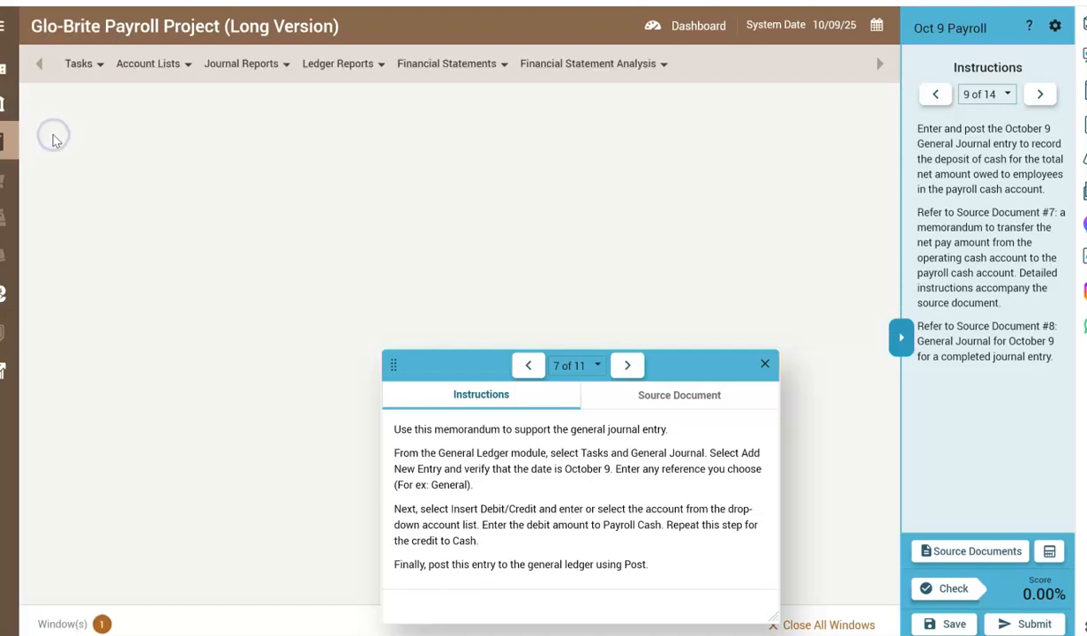
{"action": "left_click", "coordinate": [79, 76]}
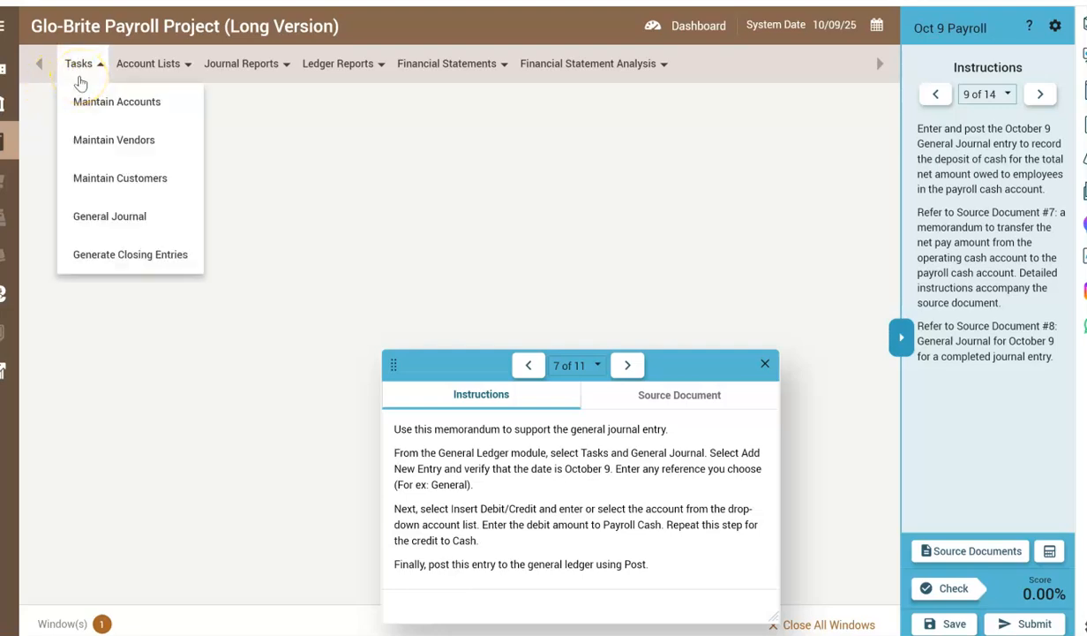
{"action": "left_click", "coordinate": [90, 221]}
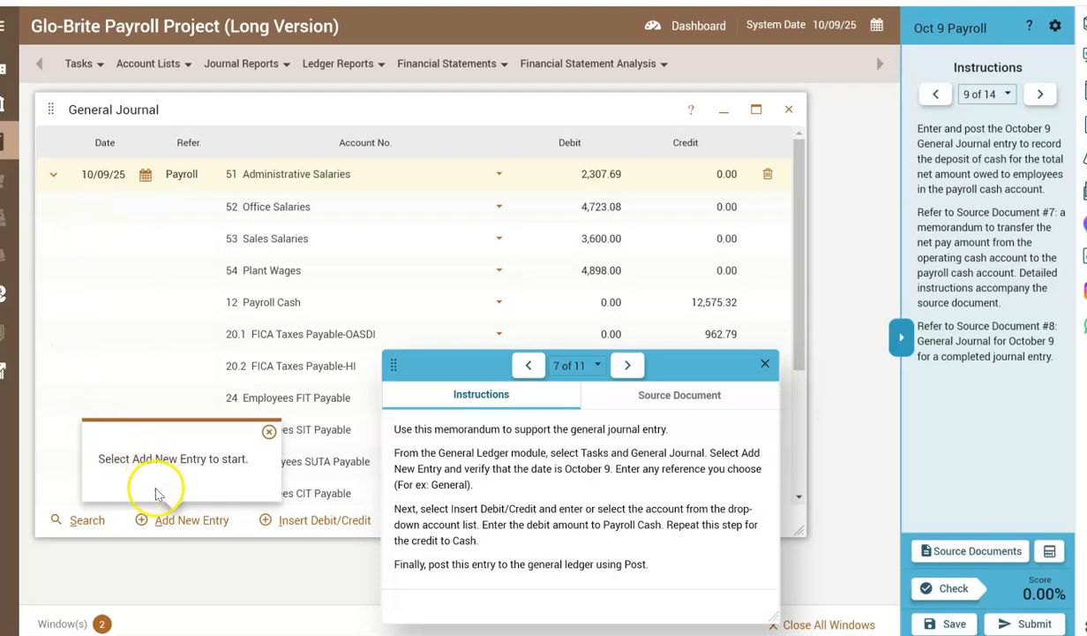
Add a new general journal entry dated 10/09/25 with the reference General.
{"action": "left_click", "coordinate": [168, 520]}
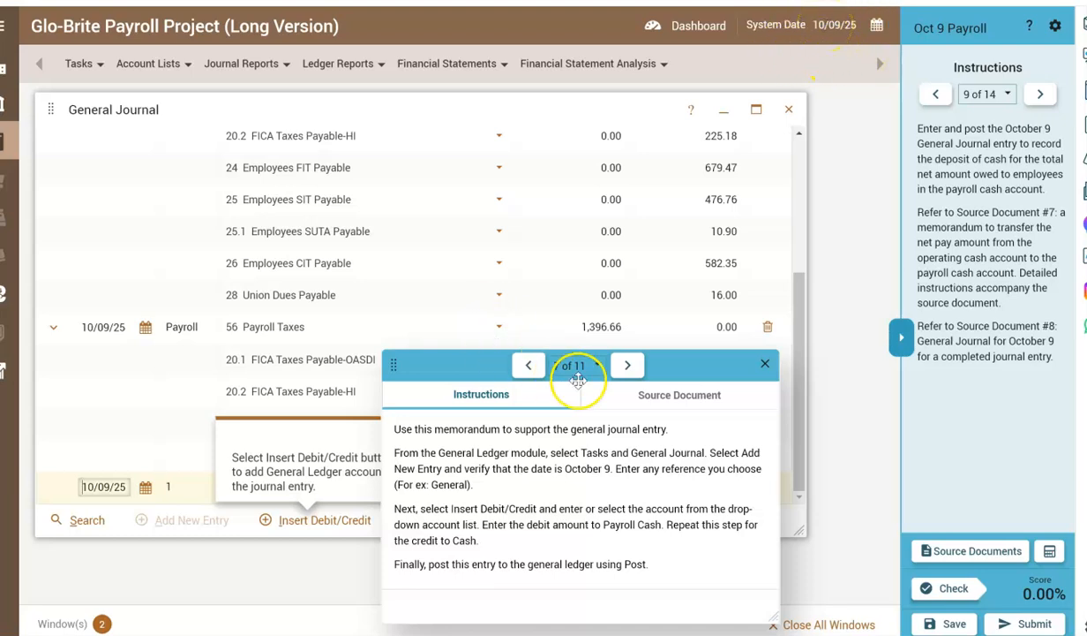
{"action": "left_click_drag", "start_coordinate": [687, 367], "coordinate": [894, 333]}
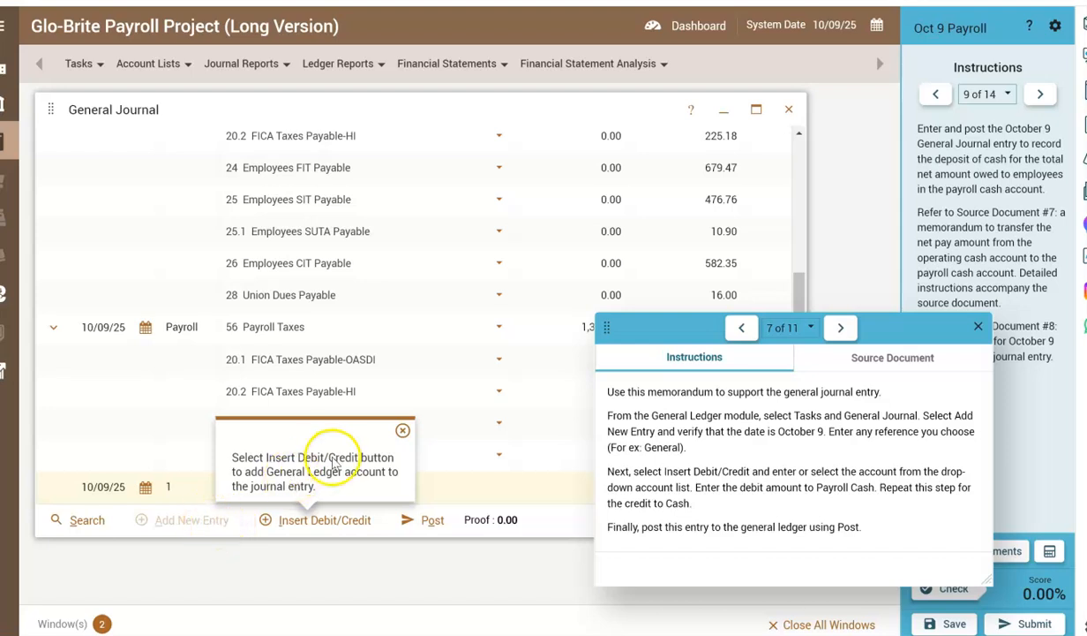
{"action": "left_click", "coordinate": [402, 432]}
{"action": "left_click", "coordinate": [175, 488]}
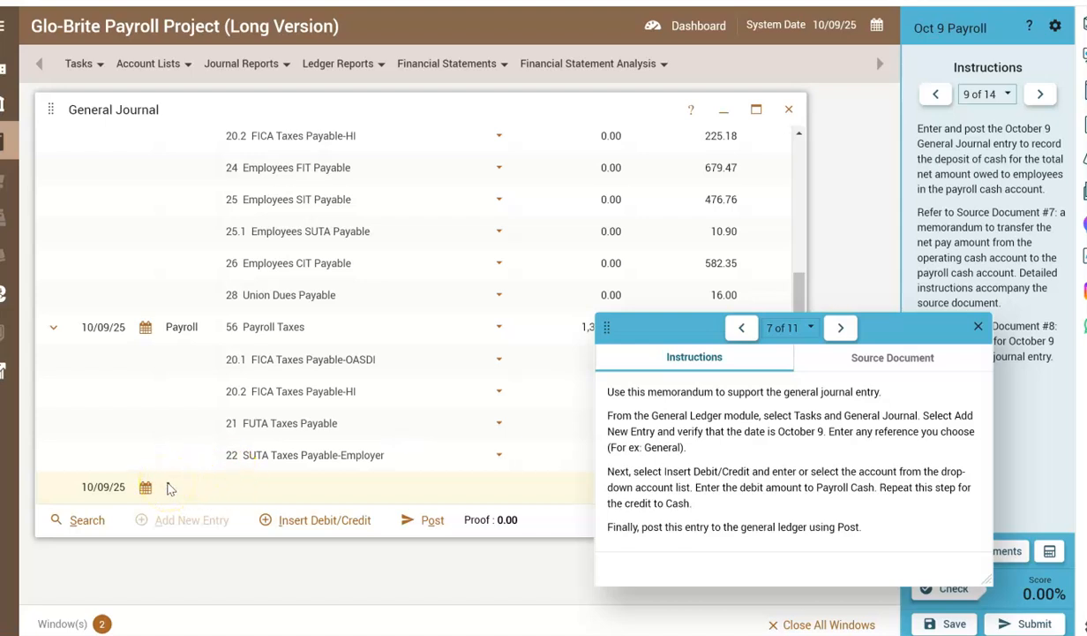
{"action": "left_click", "coordinate": [171, 489]}
{"action": "left_click", "coordinate": [482, 367]}
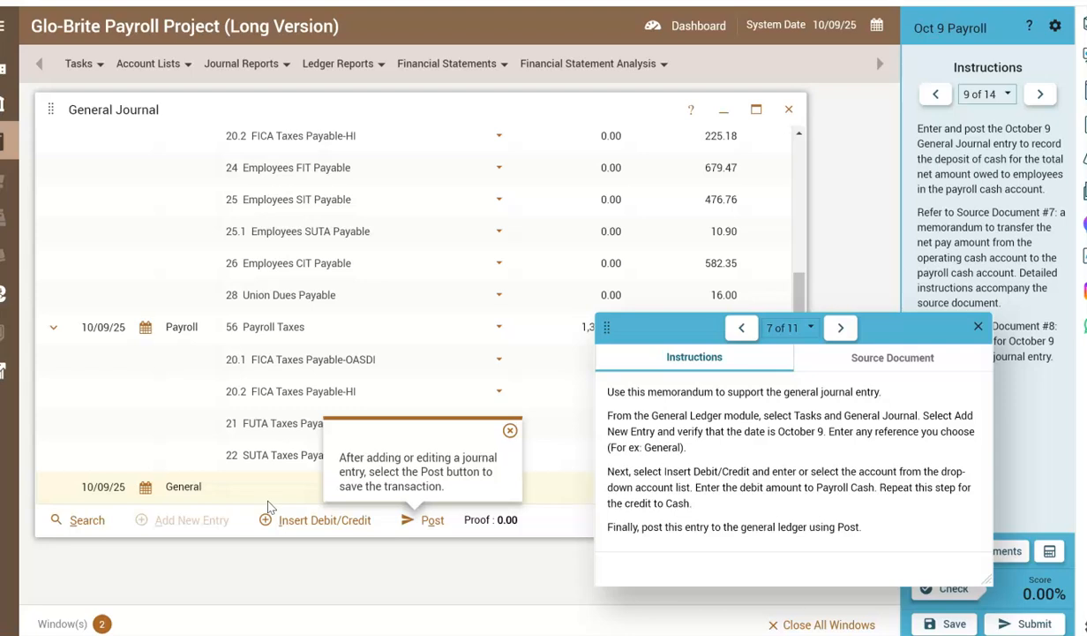
Insert a debit/credit line in the General entry and assign it to account 12 Payroll Cash.
{"action": "left_click", "coordinate": [317, 528]}
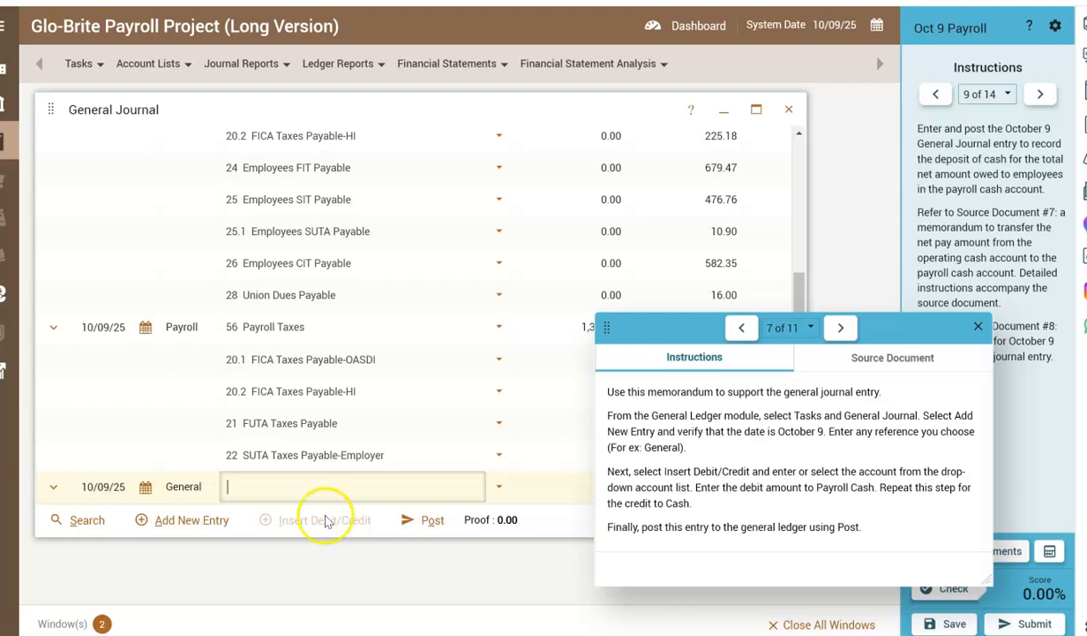
{"action": "left_click", "coordinate": [499, 488]}
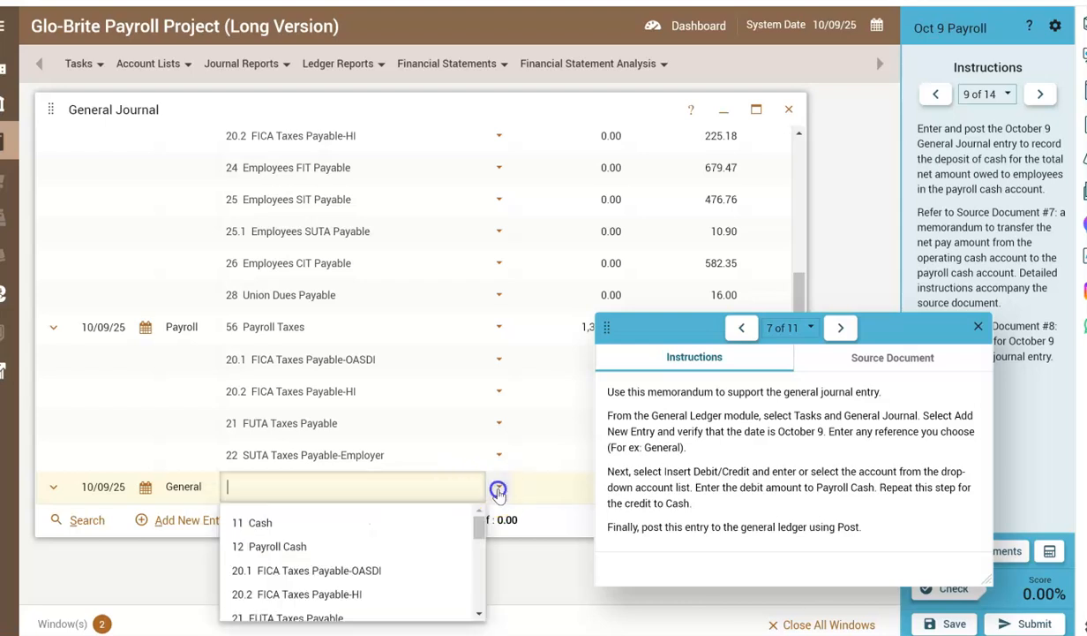
{"action": "left_click", "coordinate": [337, 547]}
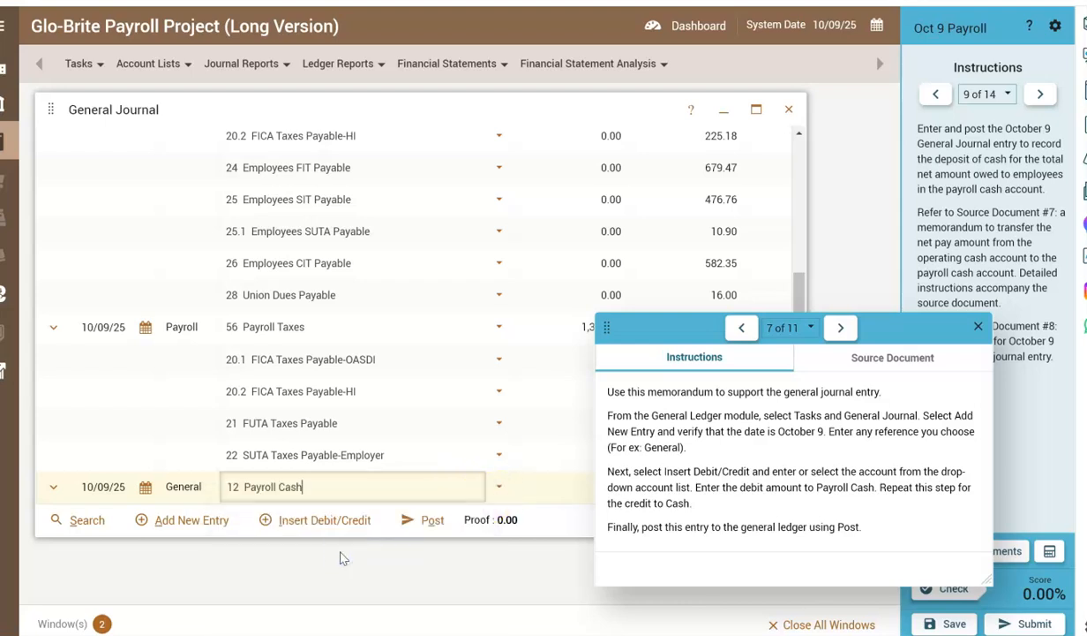
Look up the transfer amount in the source document 7 memorandum and debit Payroll Cash 12,575.32.
{"action": "left_click", "coordinate": [912, 362]}
{"action": "left_click_drag", "start_coordinate": [983, 449], "coordinate": [984, 503]}
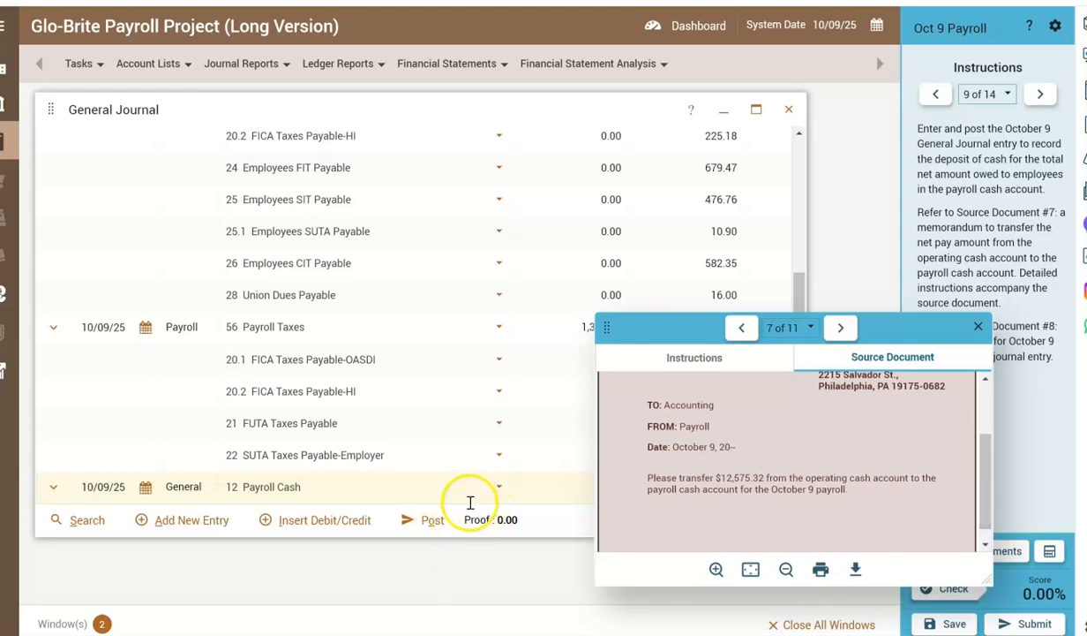
{"action": "left_click", "coordinate": [537, 487]}
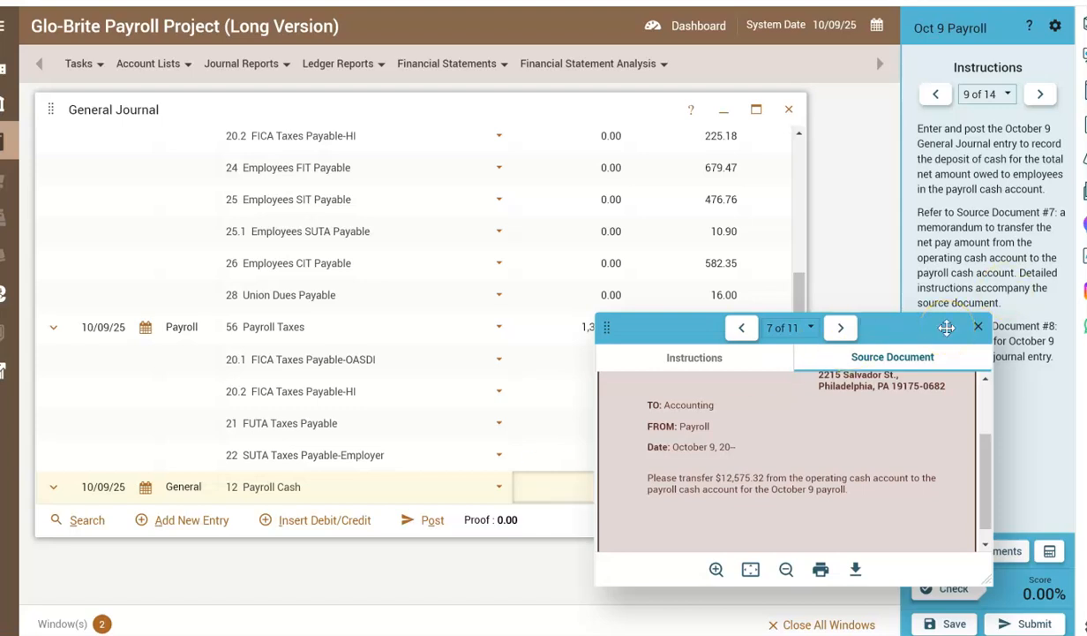
{"action": "left_click_drag", "start_coordinate": [896, 326], "coordinate": [888, 89]}
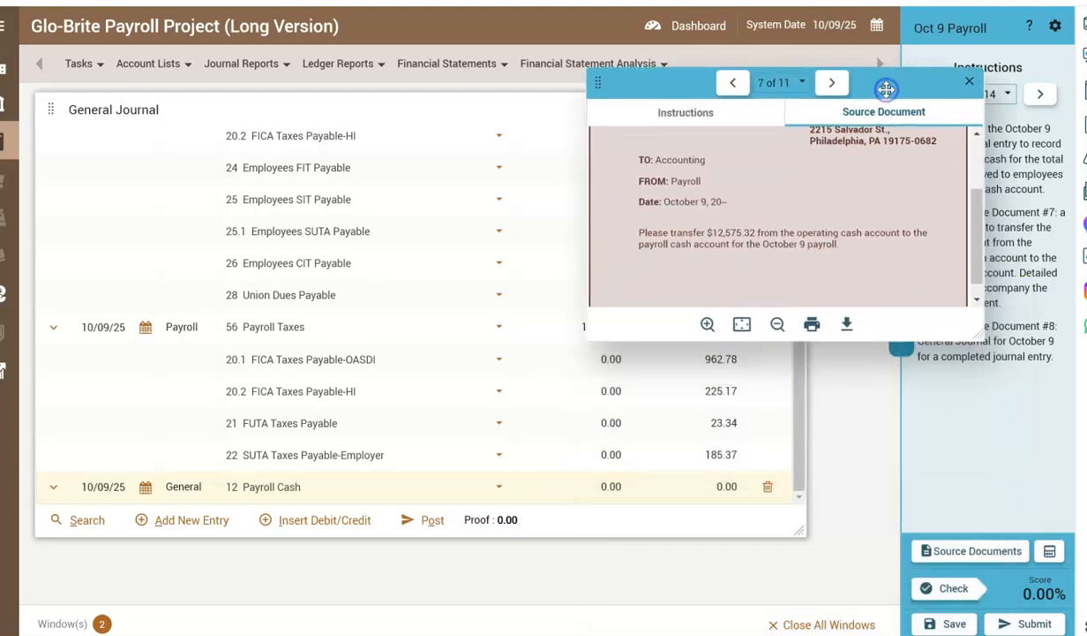
{"action": "left_click", "coordinate": [587, 486]}
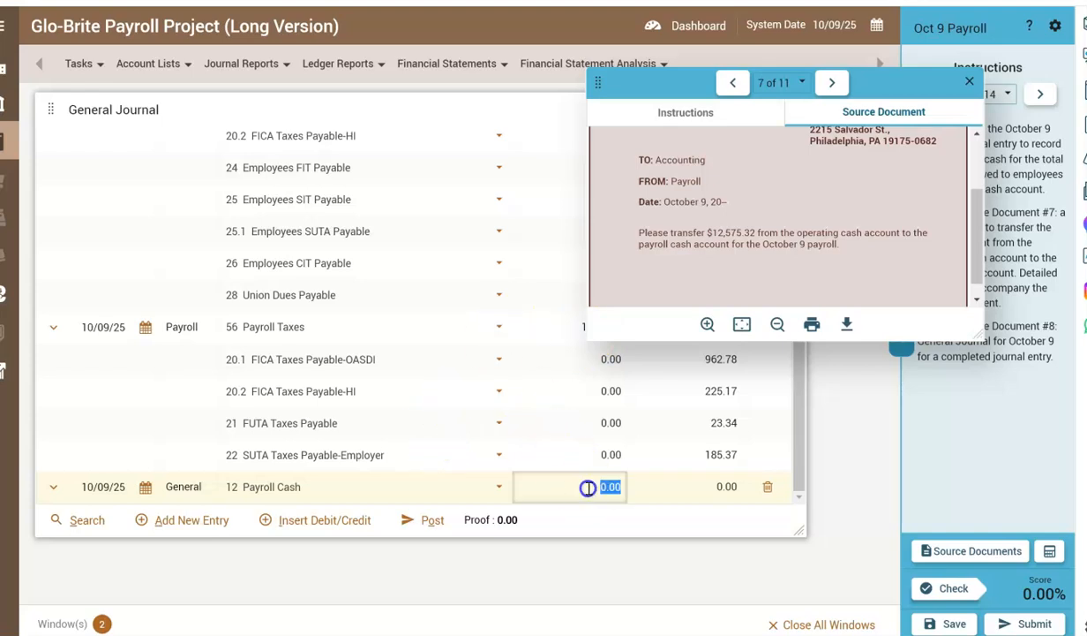
{"action": "type", "text": "12575.32"}
{"action": "key", "text": "Tab"}
{"action": "key", "text": "Tab"}
{"action": "key", "text": "Tab"}
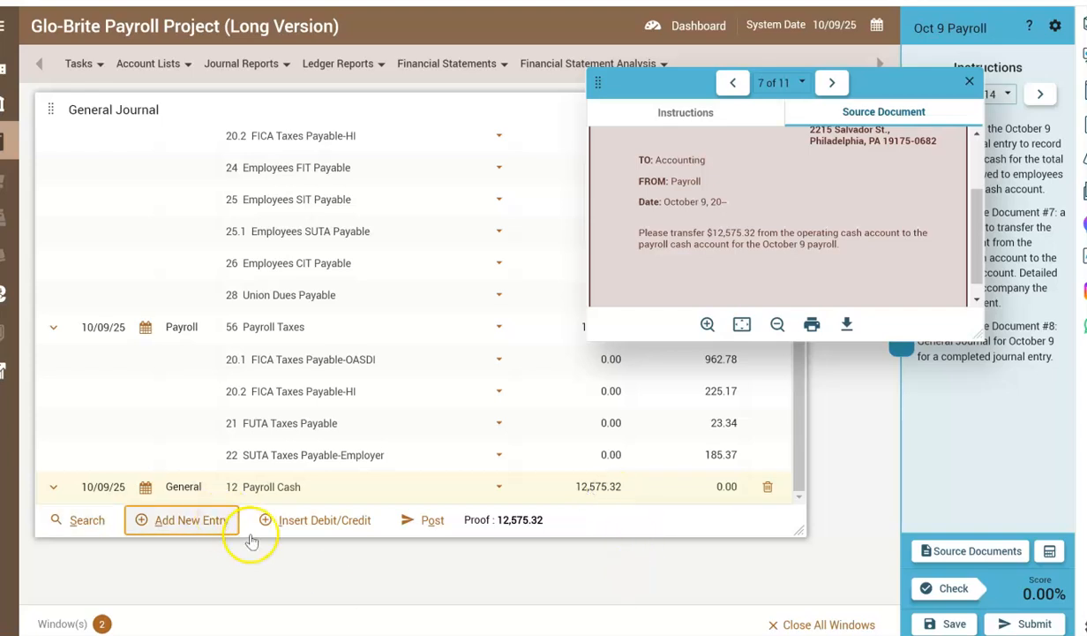
Insert another debit/credit line in the General entry for account 11 Cash and credit it 12,575.32.
{"action": "left_click", "coordinate": [301, 519]}
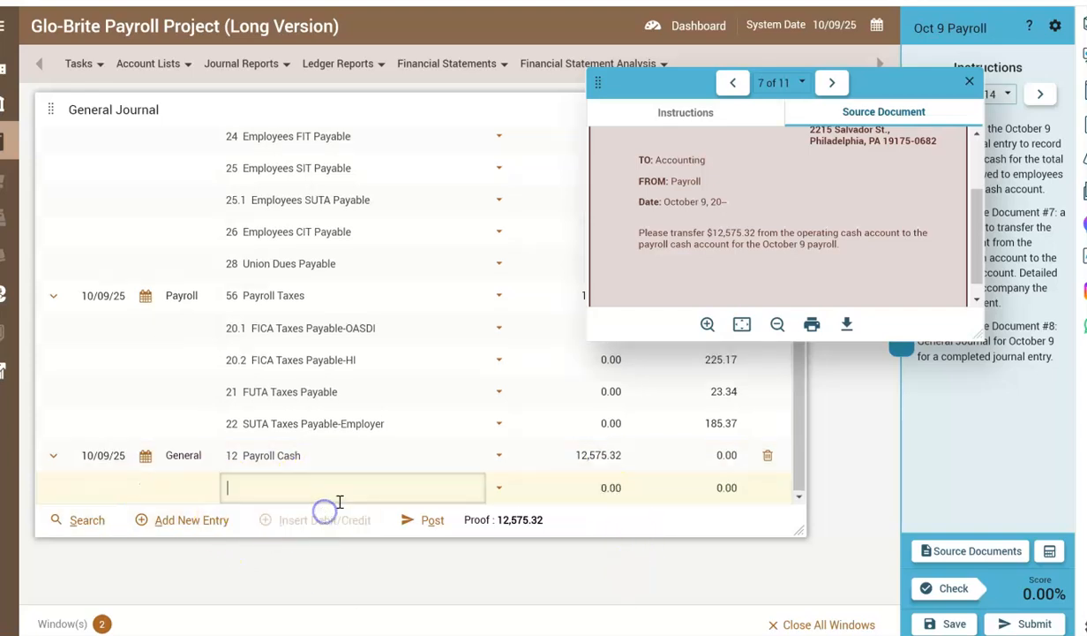
{"action": "left_click", "coordinate": [503, 492]}
{"action": "left_click", "coordinate": [412, 522]}
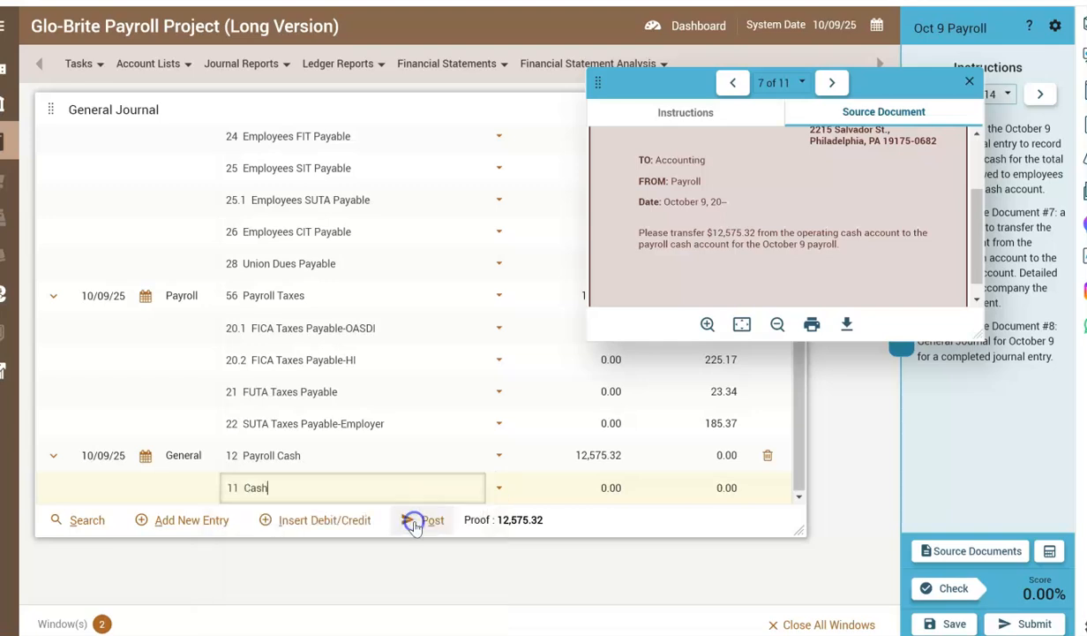
{"action": "left_click", "coordinate": [688, 111]}
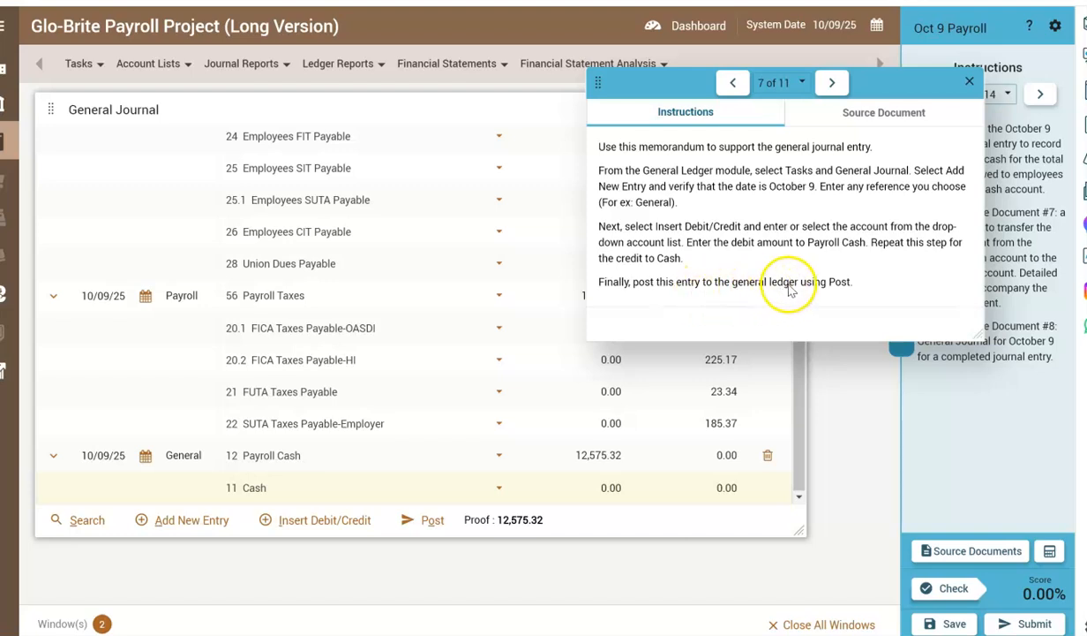
{"action": "left_click", "coordinate": [695, 487]}
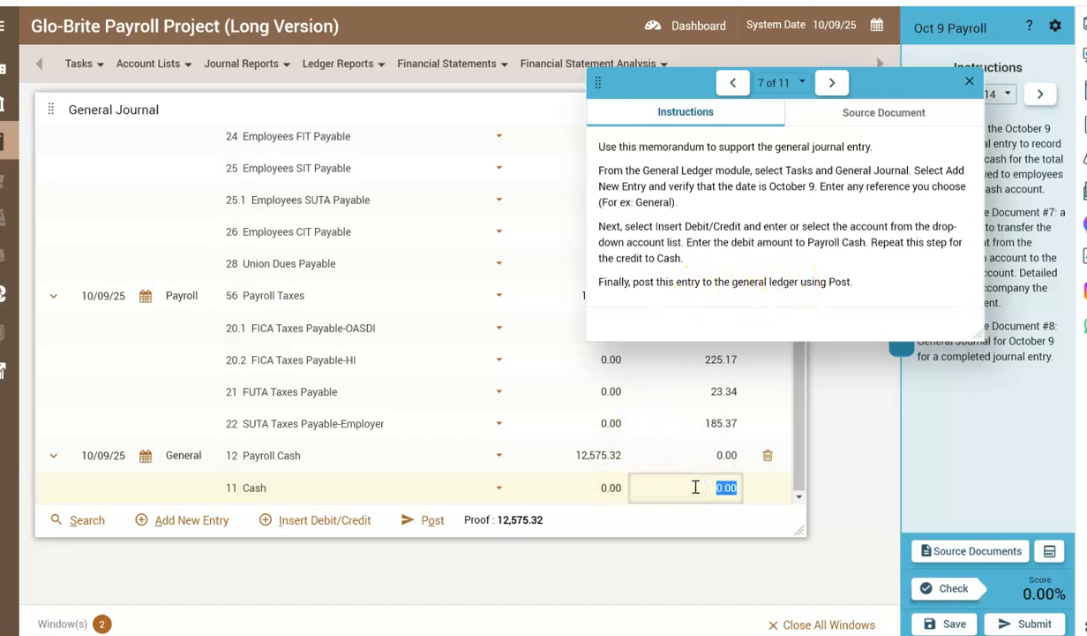
{"action": "type", "text": "12575.32"}
Post the October 9 payroll cash transfer entry to the general ledger.
{"action": "left_click", "coordinate": [803, 485]}
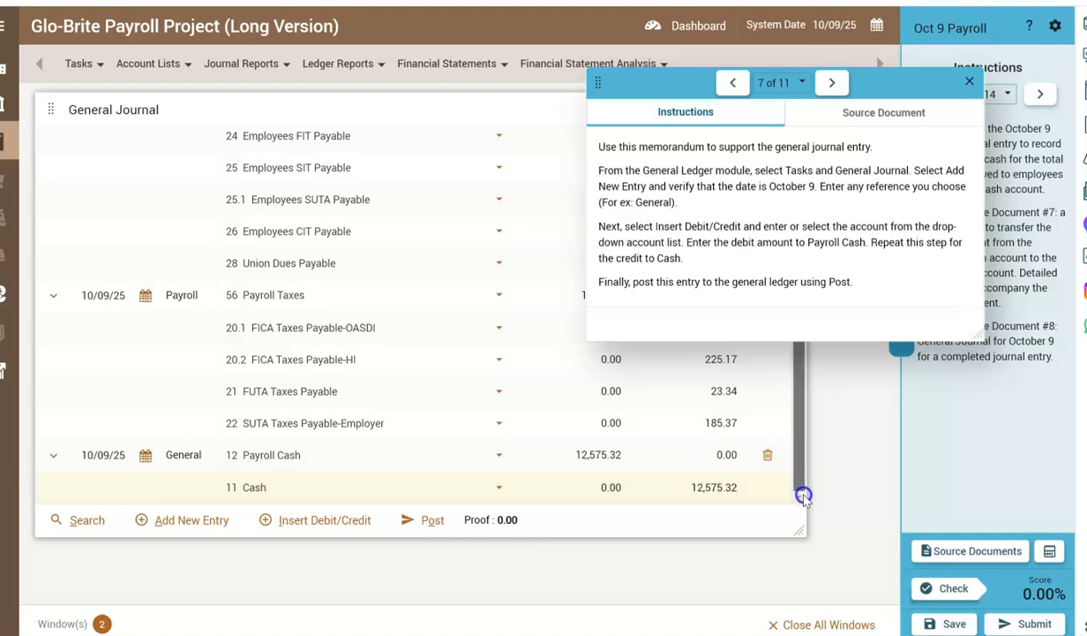
{"action": "left_click", "coordinate": [418, 520]}
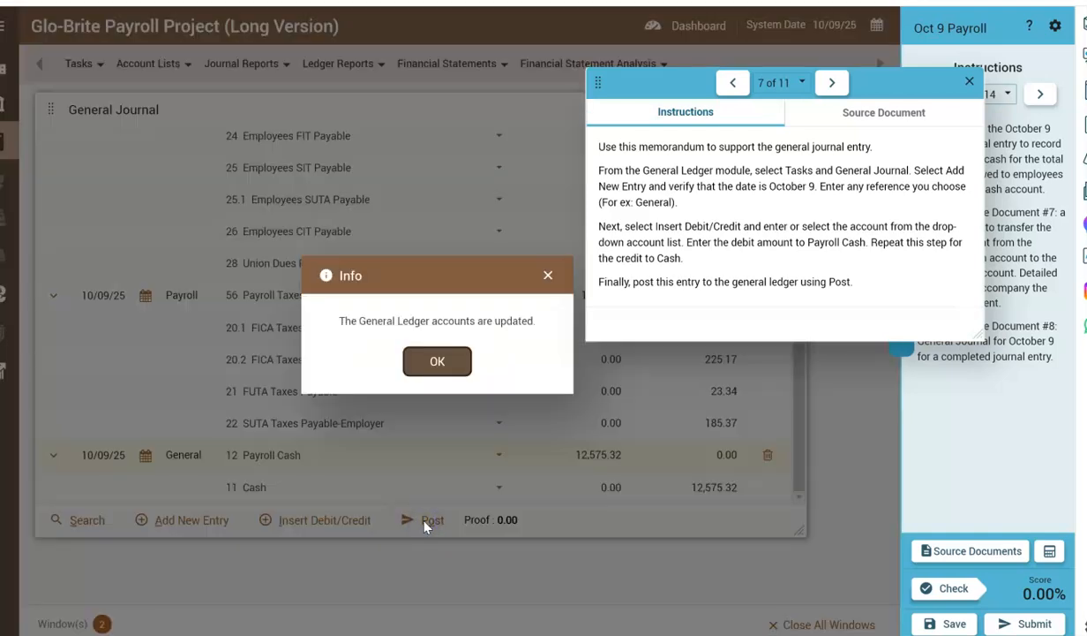
{"action": "left_click", "coordinate": [439, 359]}
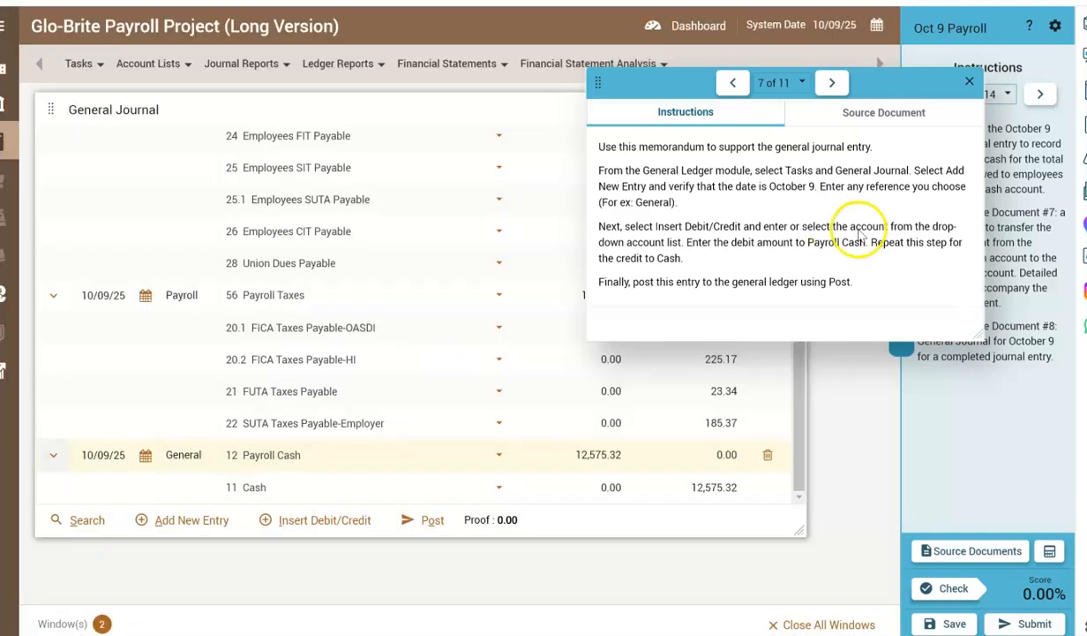
Advance the project instructions to step 10 and check the posted transfer entry against source document 8.
{"action": "left_click_drag", "start_coordinate": [810, 152], "coordinate": [770, 189]}
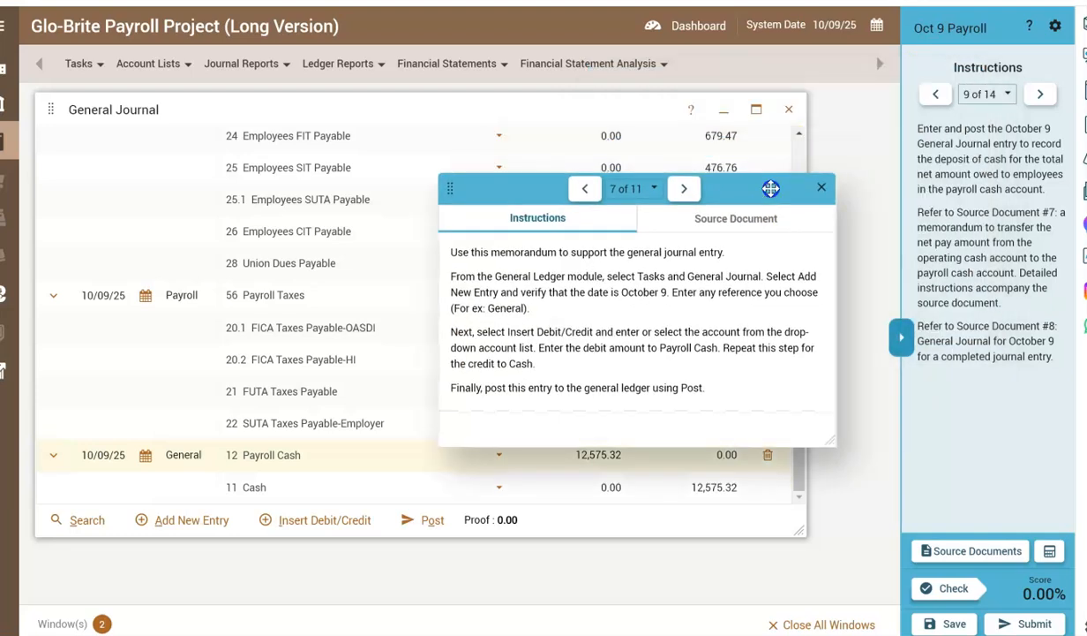
{"action": "left_click", "coordinate": [1040, 93]}
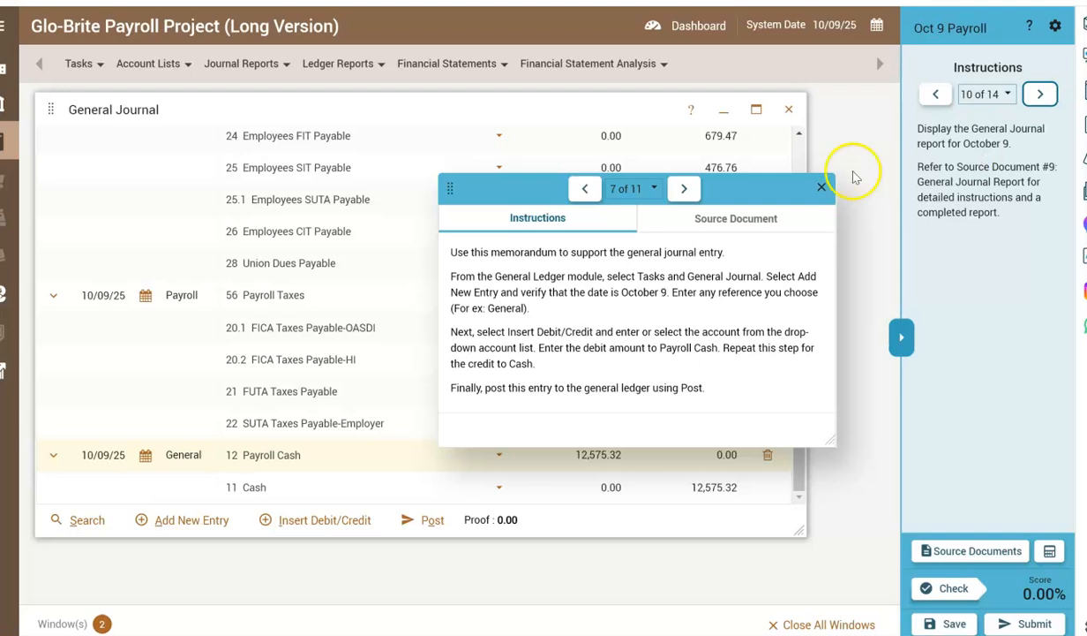
{"action": "left_click", "coordinate": [684, 189]}
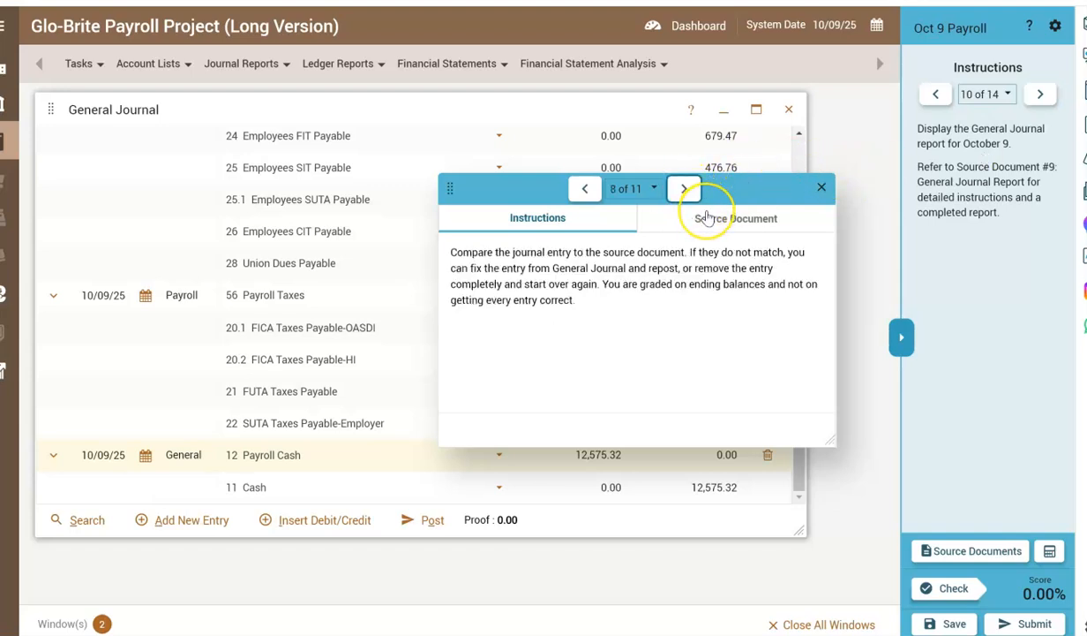
{"action": "left_click", "coordinate": [704, 217]}
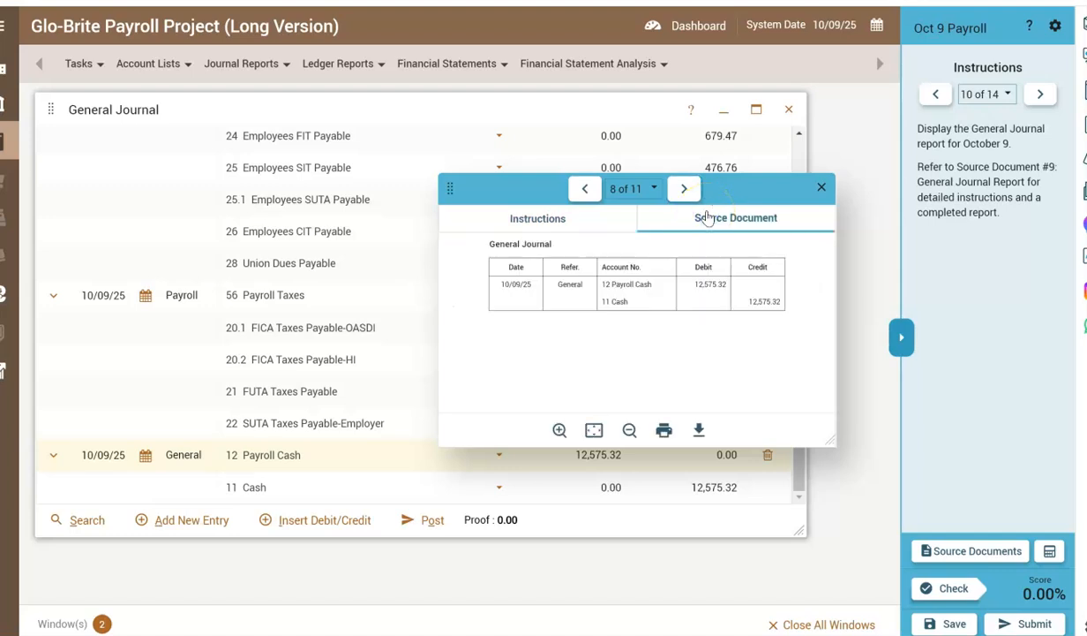
Review source document 9, the completed General Journal Report, and read its accompanying instructions.
{"action": "left_click", "coordinate": [682, 189]}
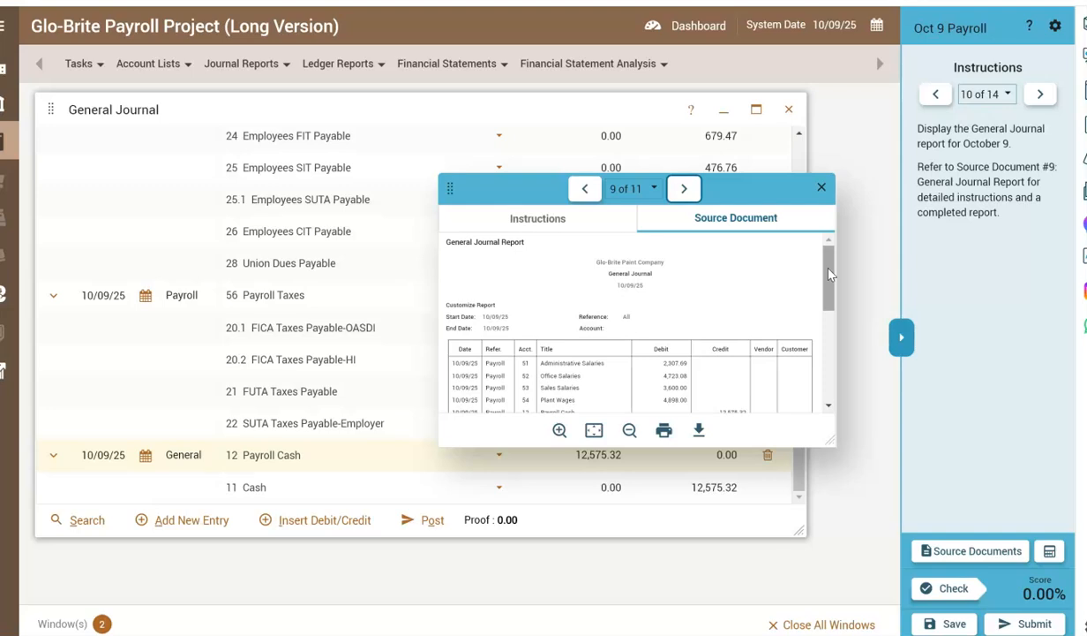
{"action": "left_click_drag", "start_coordinate": [829, 275], "coordinate": [827, 328]}
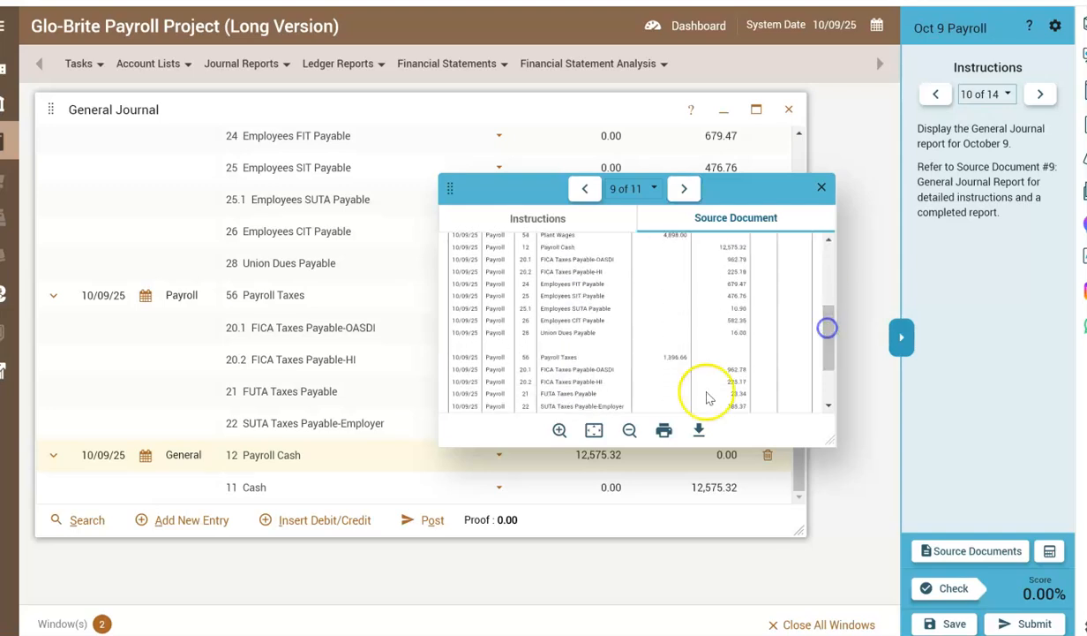
{"action": "left_click_drag", "start_coordinate": [729, 448], "coordinate": [756, 599]}
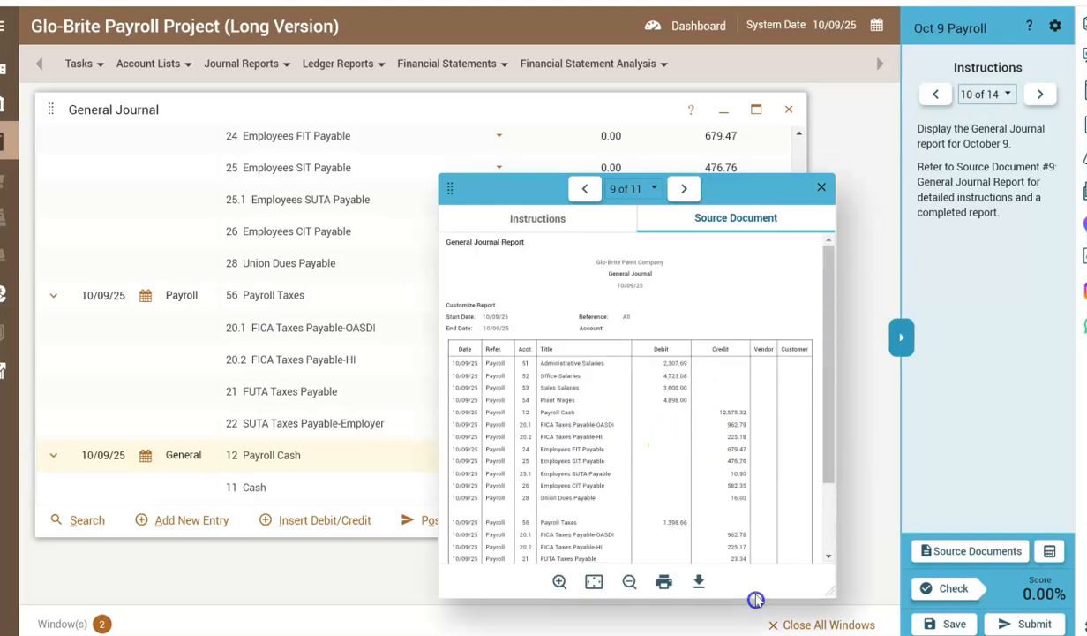
{"action": "left_click", "coordinate": [515, 219]}
{"action": "left_click_drag", "start_coordinate": [494, 190], "coordinate": [696, 233]}
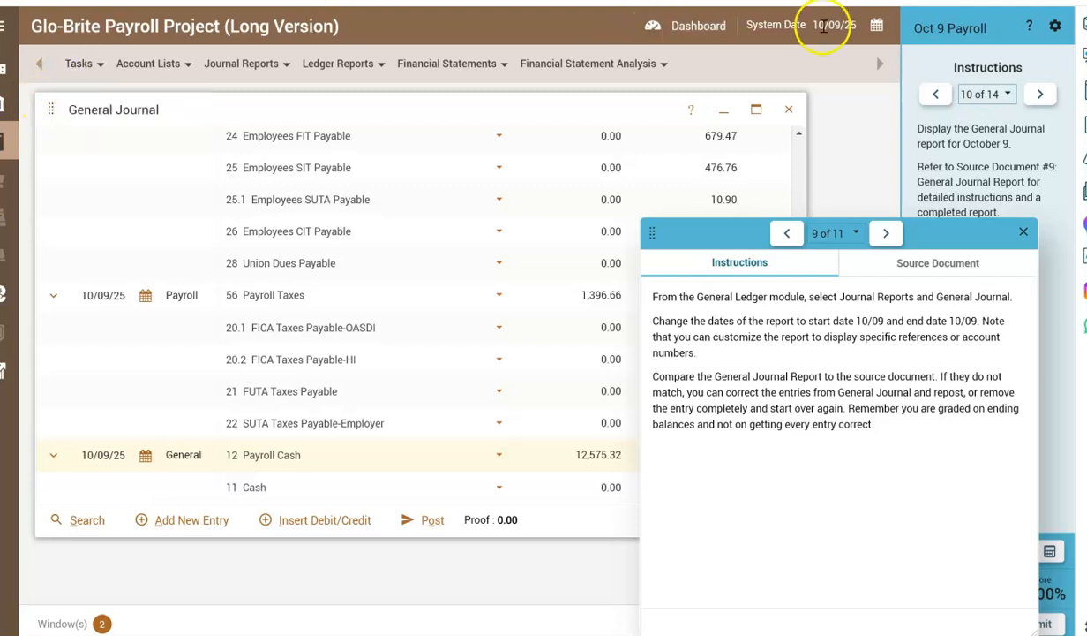
Close the General Journal entry window and display the General Journal report from the General Ledger module.
{"action": "left_click", "coordinate": [788, 109]}
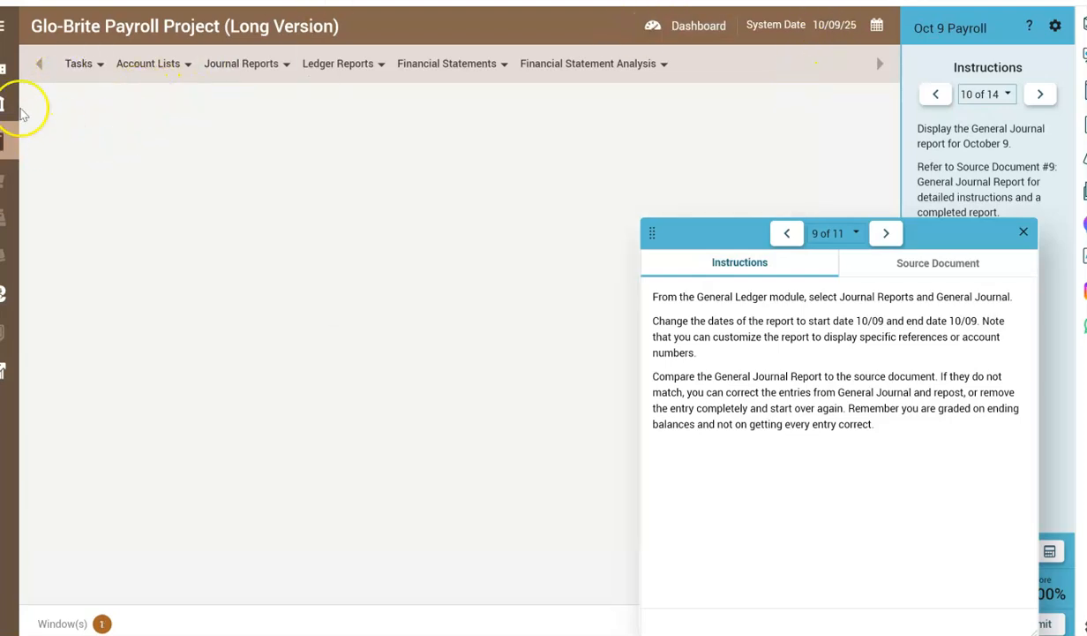
{"action": "left_click", "coordinate": [5, 69]}
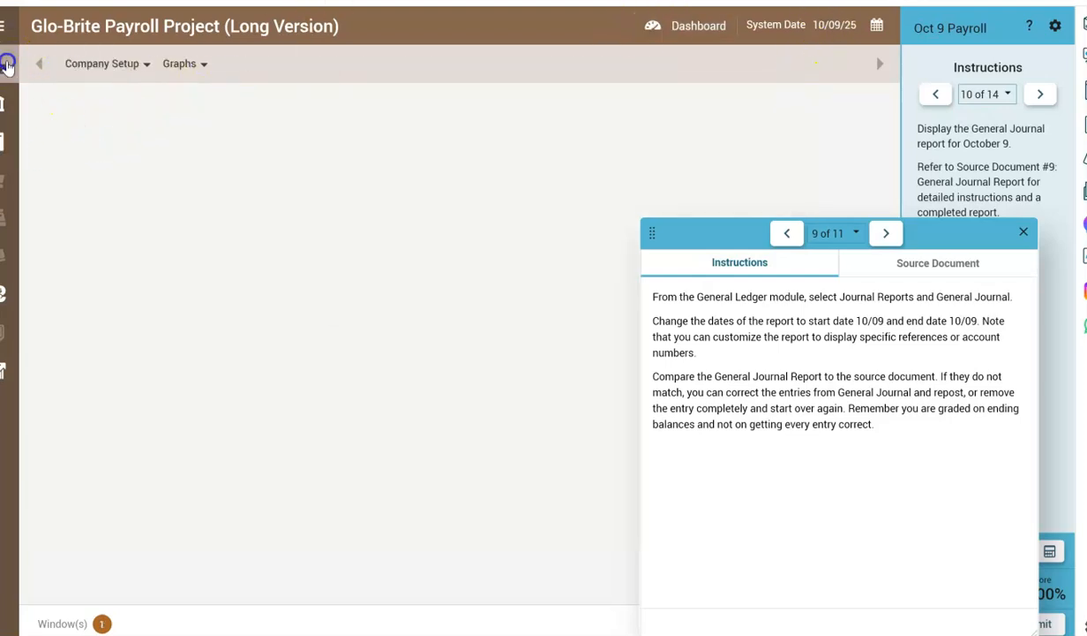
{"action": "left_click", "coordinate": [4, 135]}
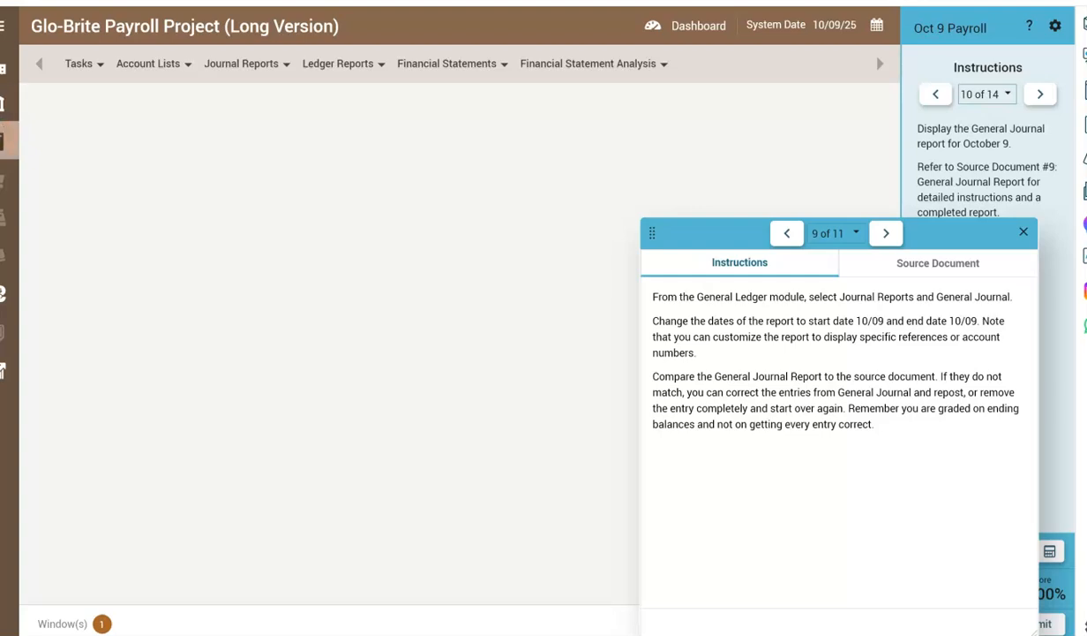
{"action": "left_click", "coordinate": [3, 25]}
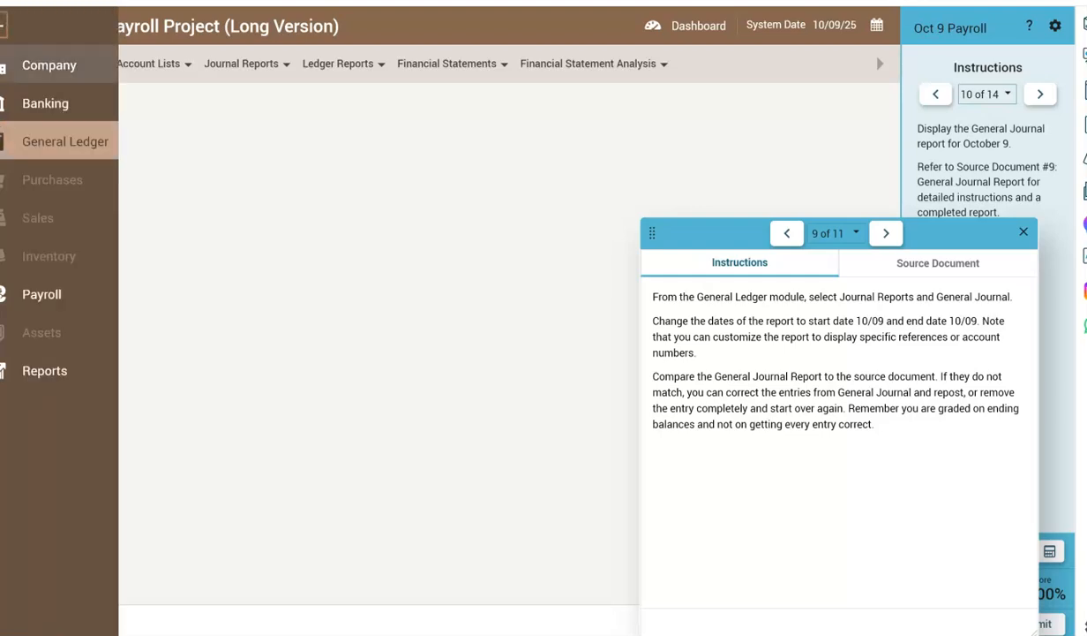
{"action": "left_click", "coordinate": [39, 139]}
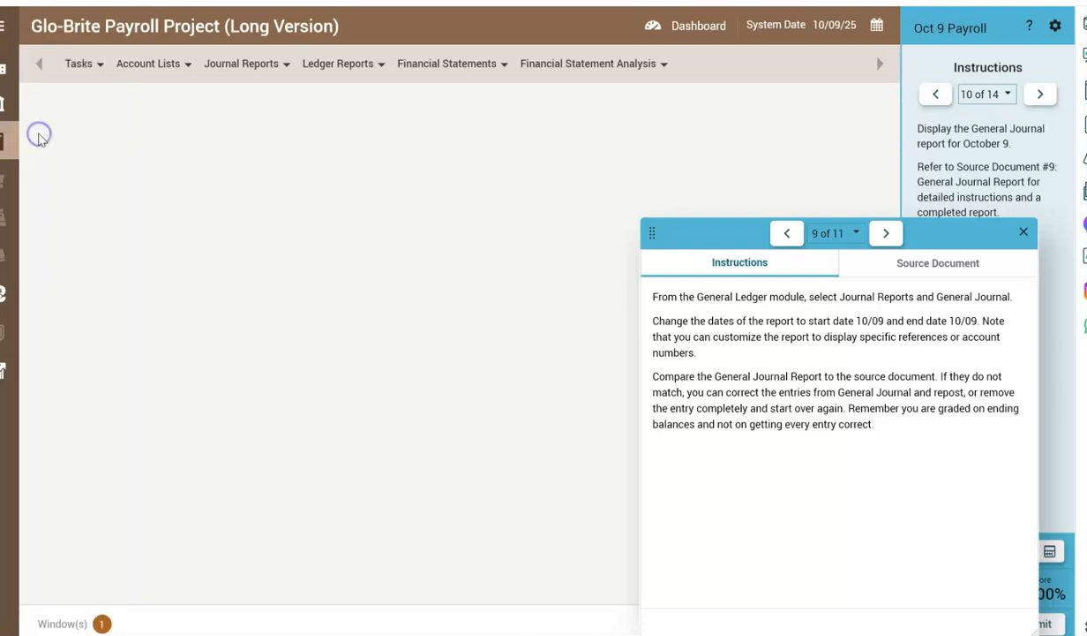
{"action": "left_click", "coordinate": [155, 68]}
{"action": "left_click", "coordinate": [231, 74]}
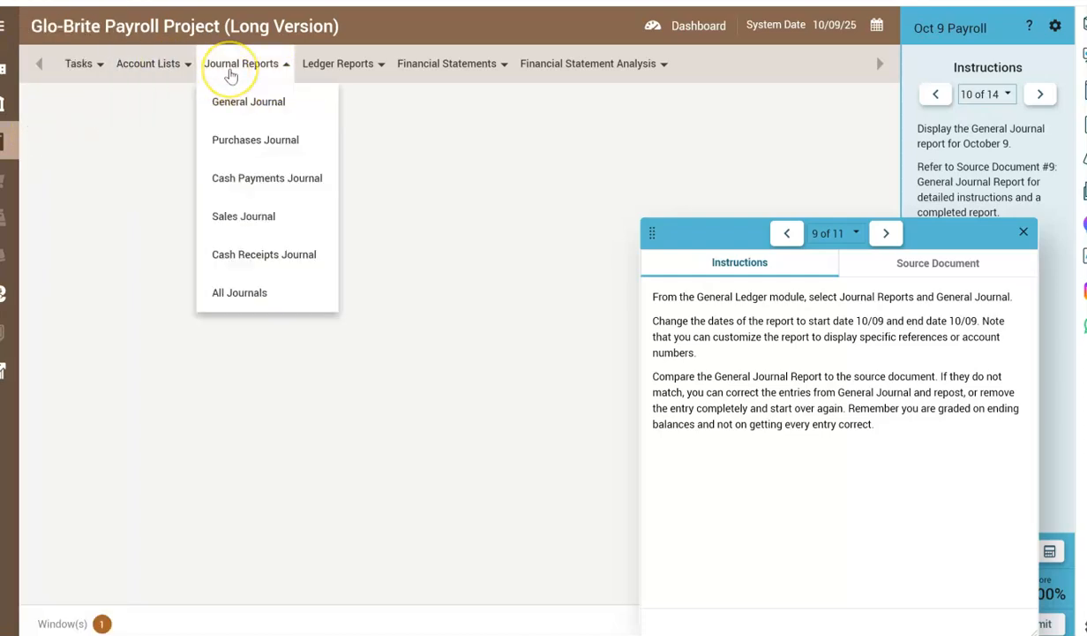
{"action": "left_click", "coordinate": [227, 100]}
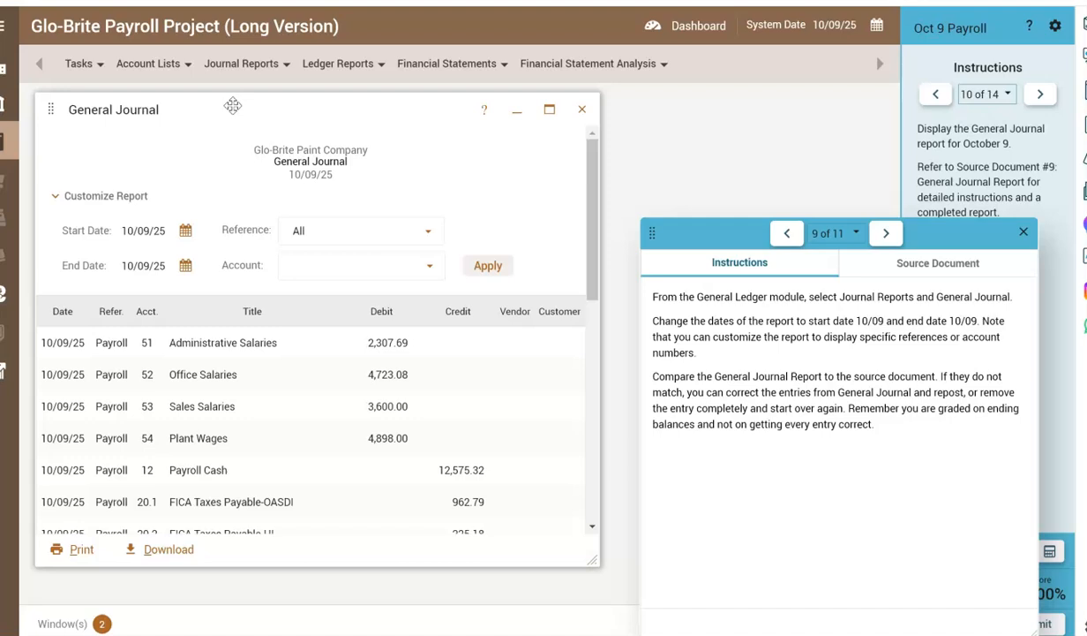
Set the General Journal report's start and end dates to 10/09/25 and apply them.
{"action": "left_click", "coordinate": [126, 231]}
{"action": "left_click", "coordinate": [186, 230]}
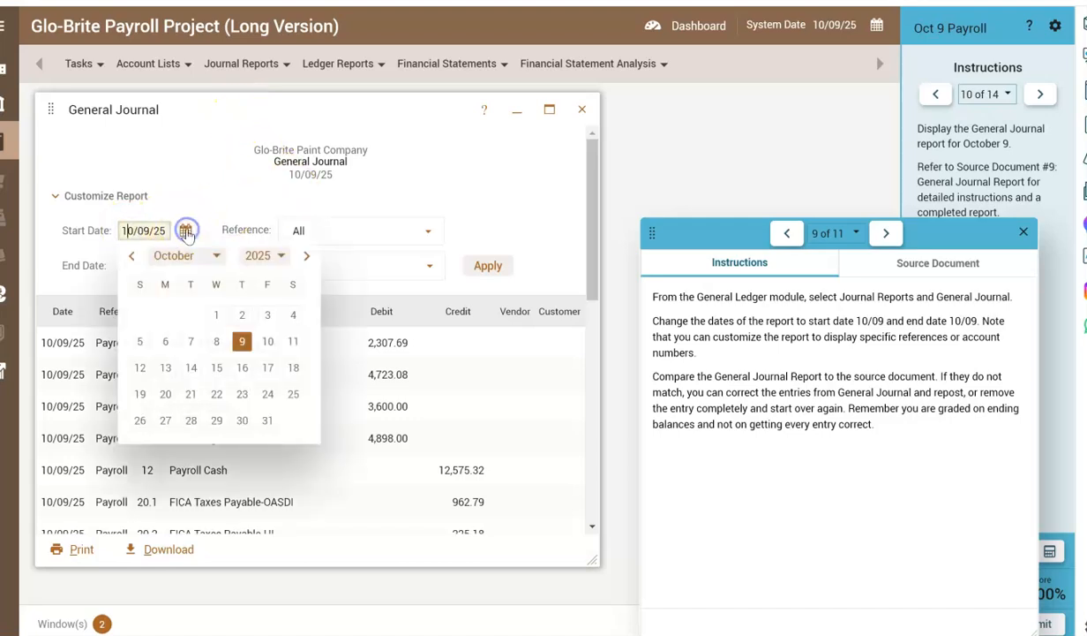
{"action": "left_click", "coordinate": [242, 338]}
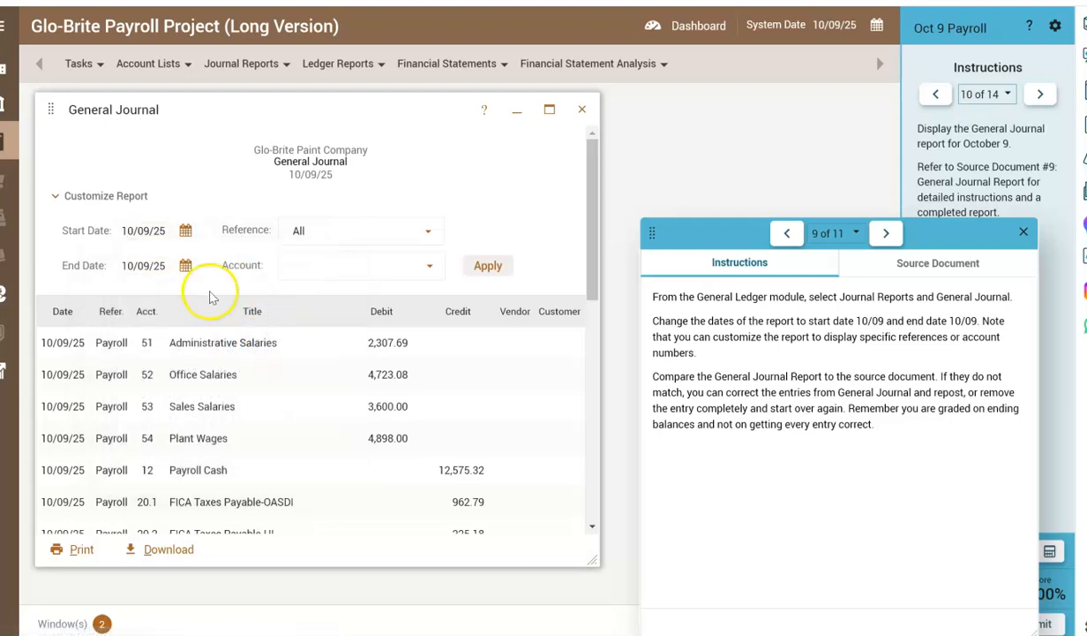
{"action": "left_click", "coordinate": [185, 265]}
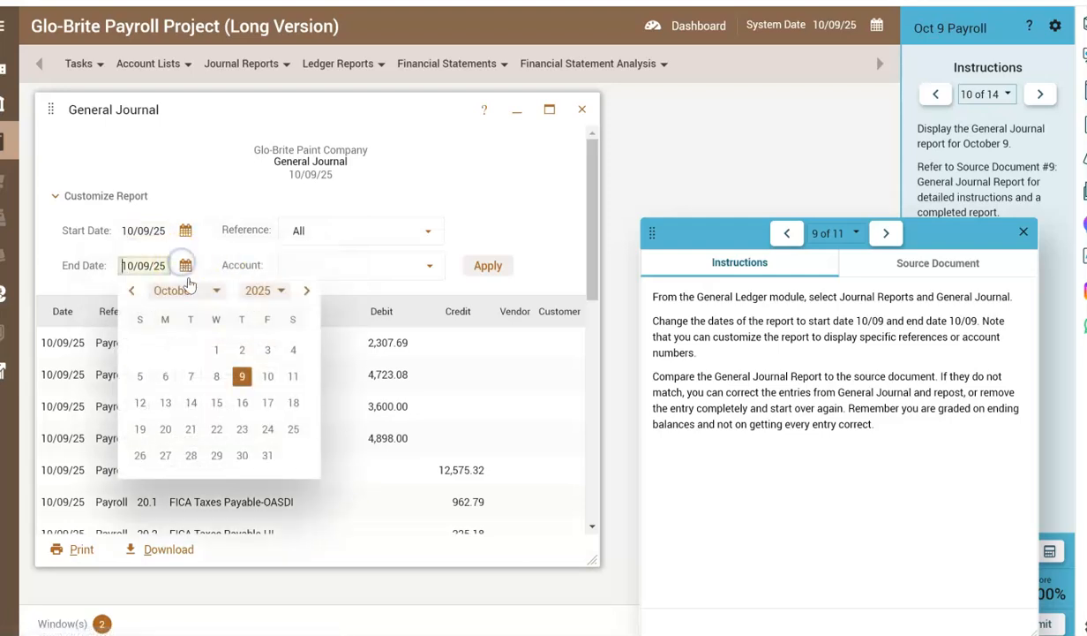
{"action": "left_click", "coordinate": [244, 376]}
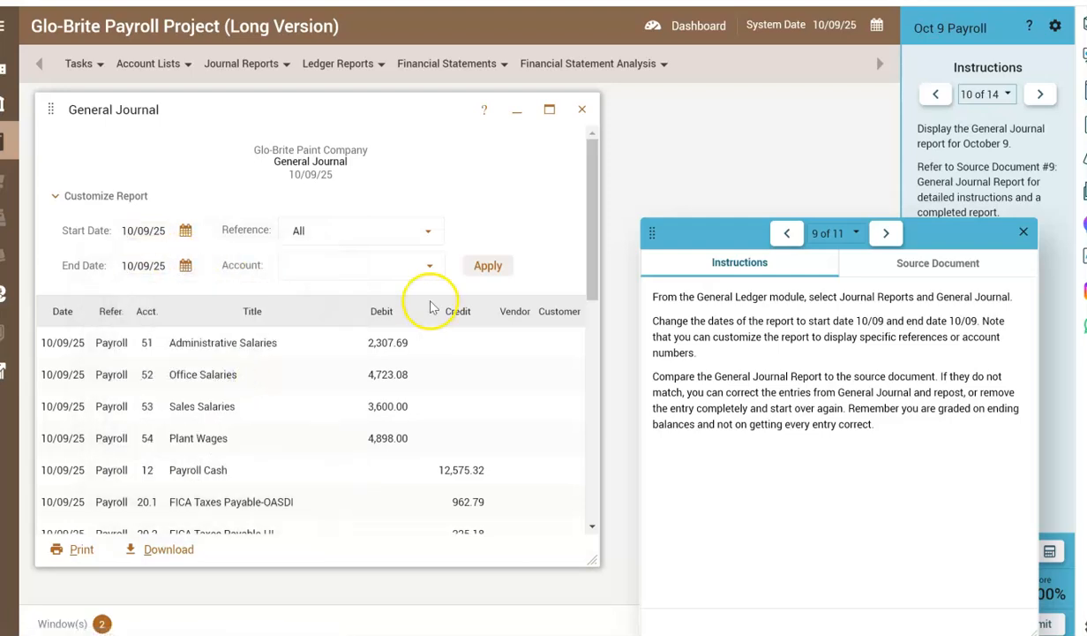
{"action": "left_click", "coordinate": [473, 273]}
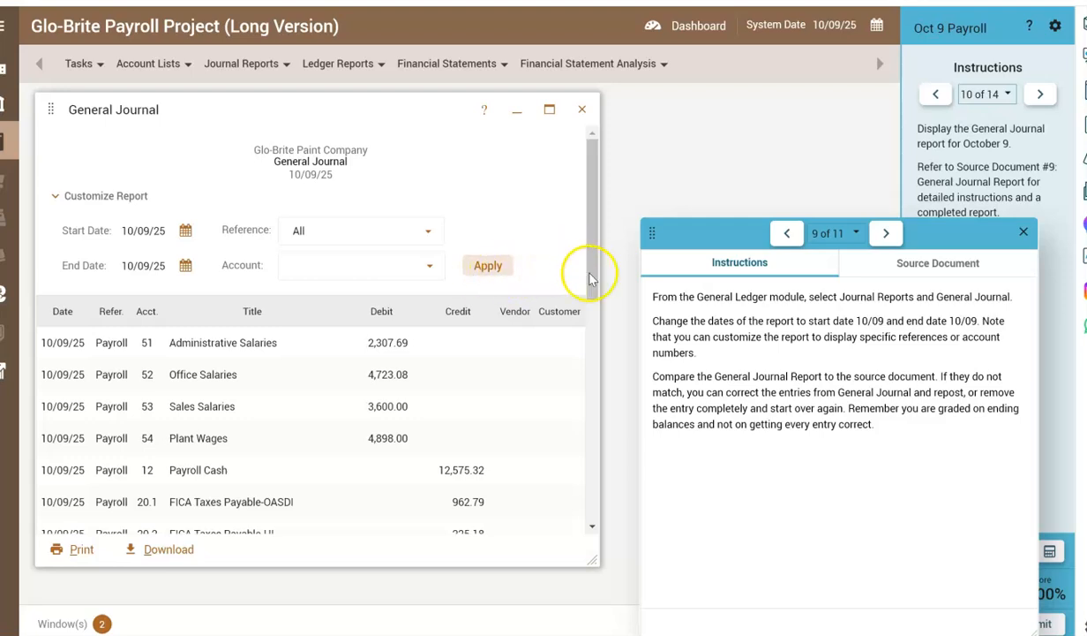
Compare the General Journal report's entries and totals with the completed report in source document 9.
{"action": "left_click_drag", "start_coordinate": [590, 274], "coordinate": [597, 358]}
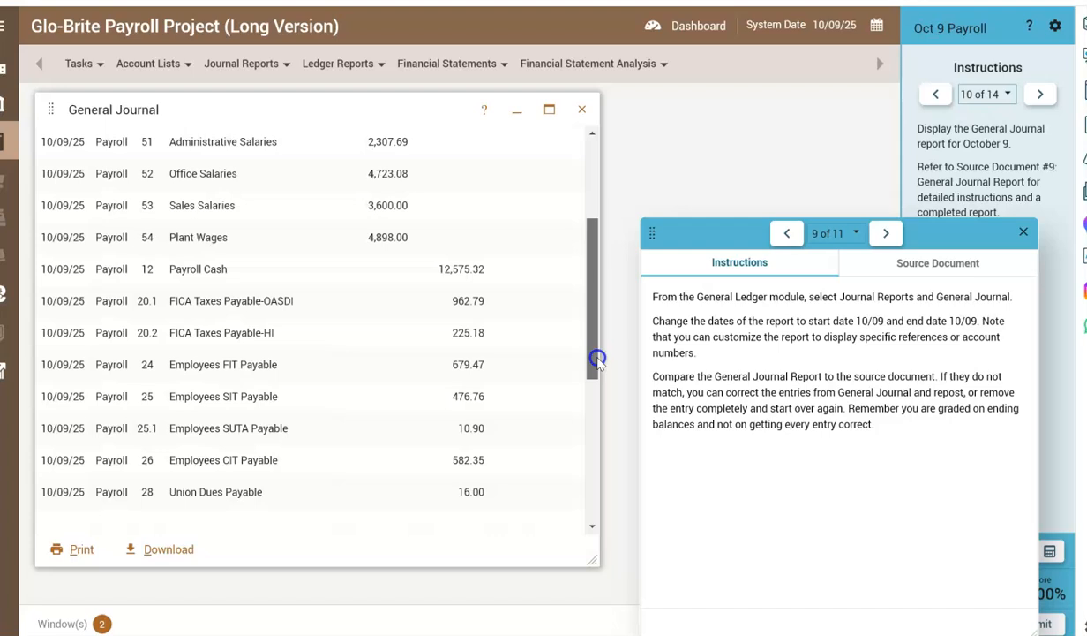
{"action": "left_click_drag", "start_coordinate": [598, 358], "coordinate": [598, 508]}
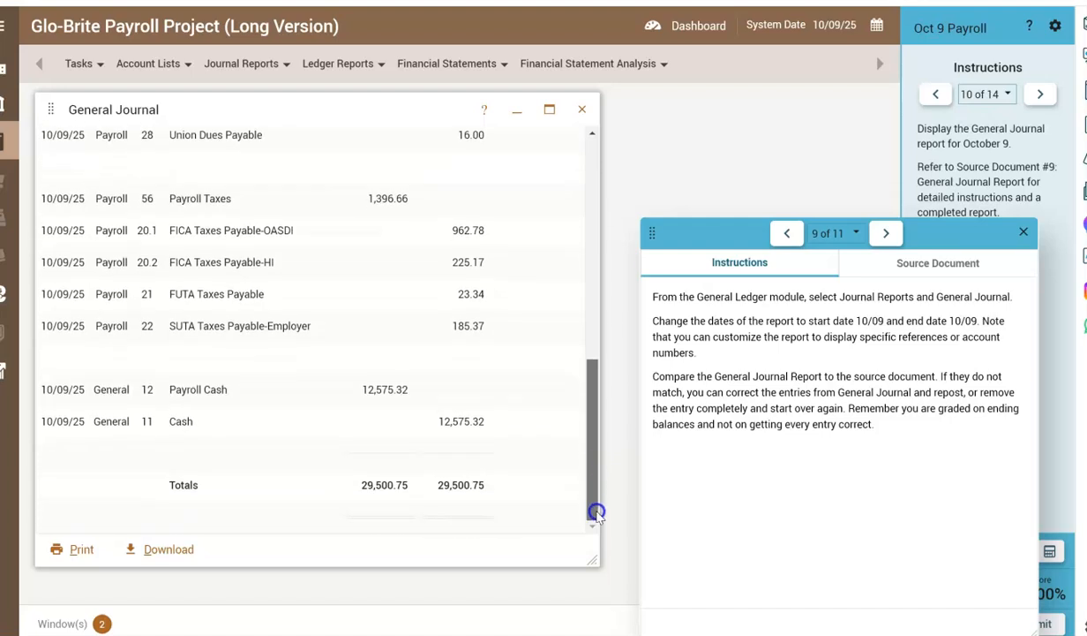
{"action": "left_click", "coordinate": [907, 268]}
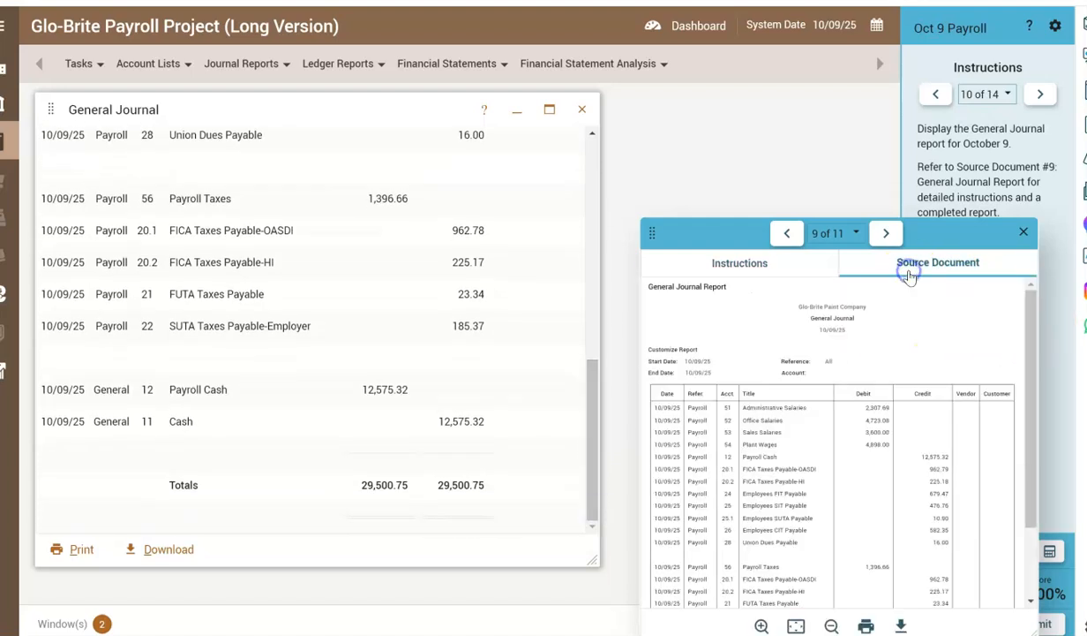
{"action": "left_click_drag", "start_coordinate": [1034, 406], "coordinate": [1040, 508]}
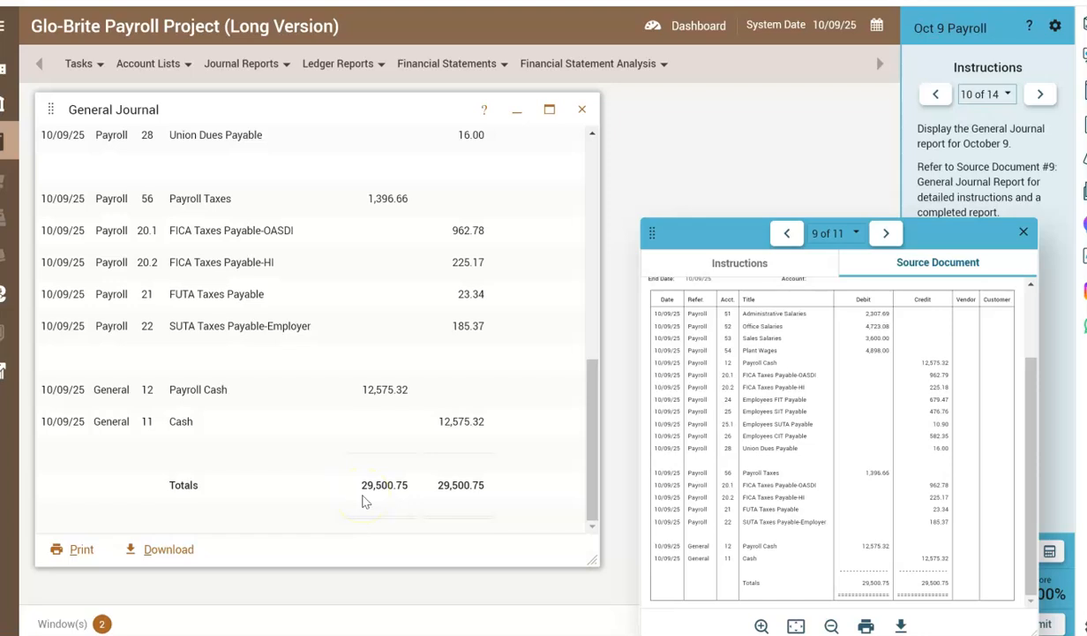
{"action": "left_click_drag", "start_coordinate": [594, 432], "coordinate": [560, 170]}
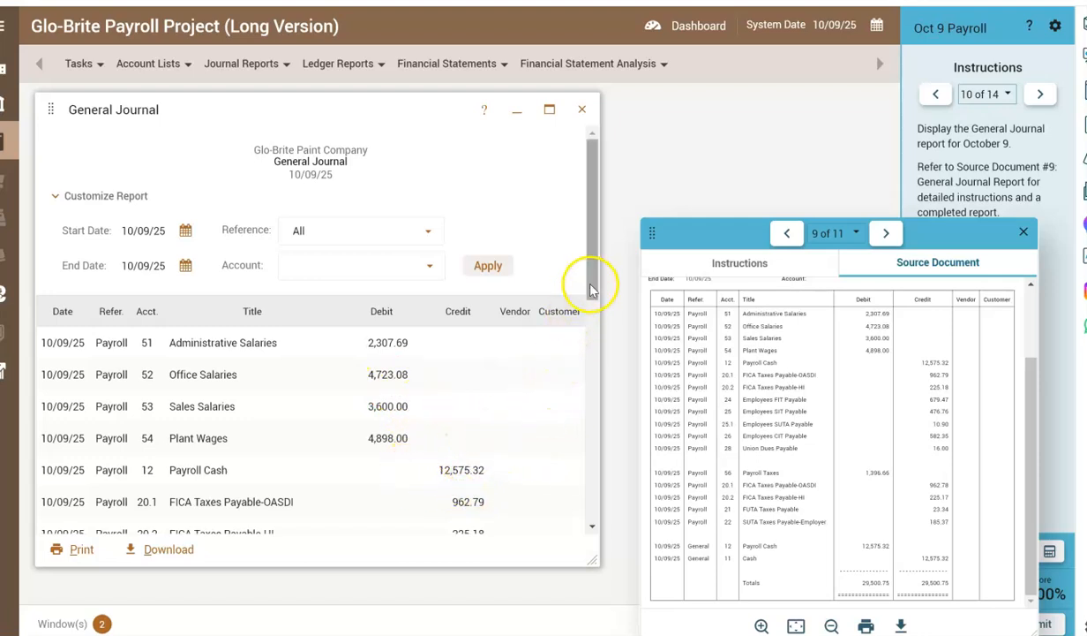
{"action": "left_click_drag", "start_coordinate": [592, 284], "coordinate": [592, 342]}
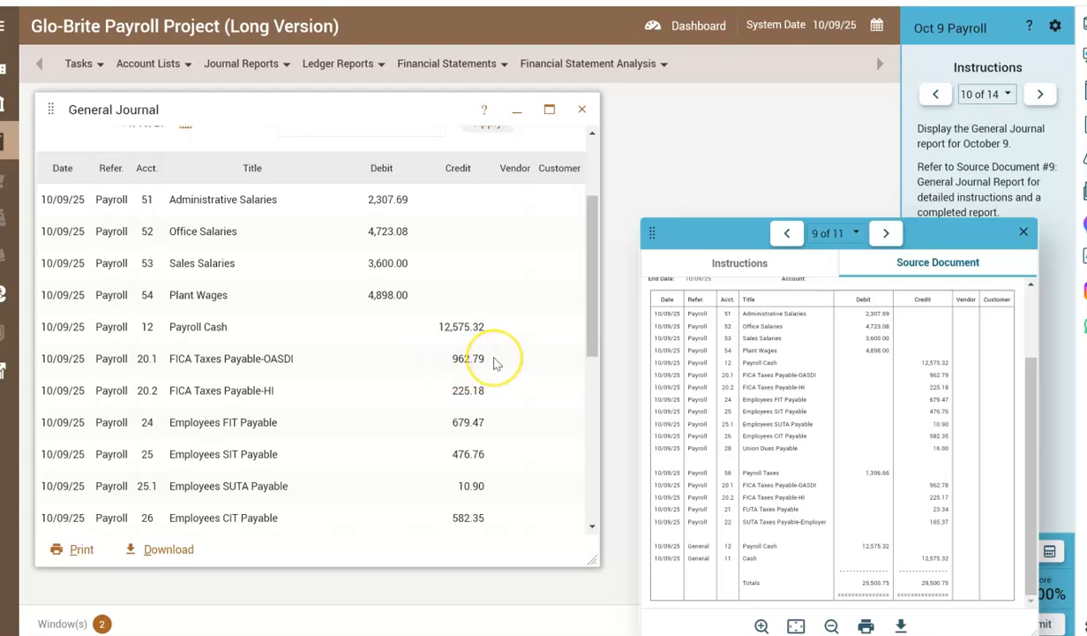
{"action": "left_click_drag", "start_coordinate": [597, 302], "coordinate": [609, 459]}
Reread source document 9's instructions and advance the project instructions to step 11.
{"action": "left_click", "coordinate": [742, 270]}
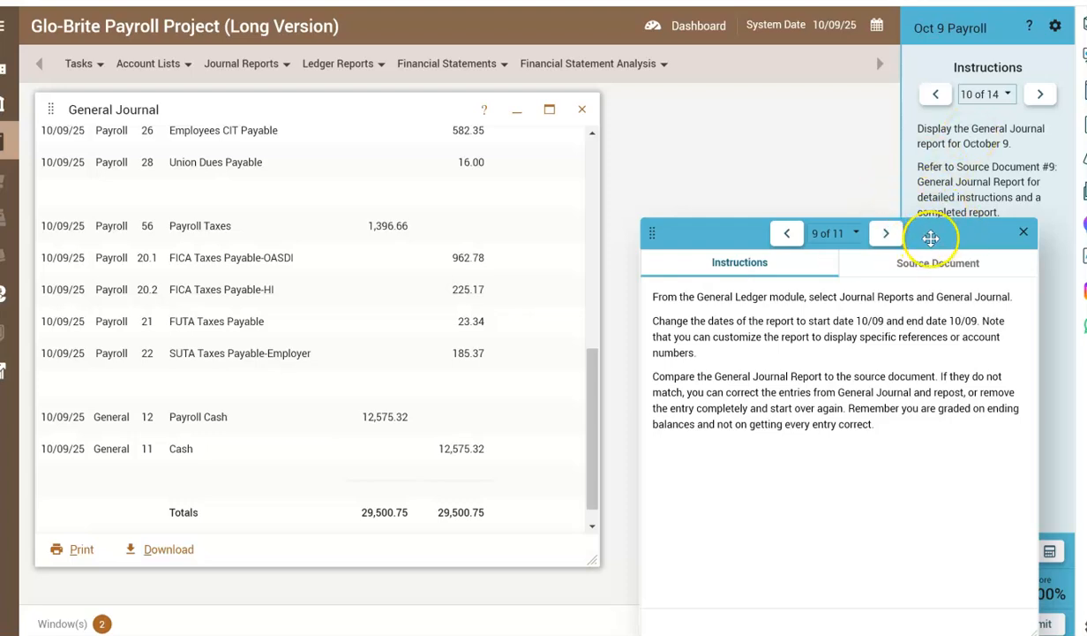
{"action": "left_click_drag", "start_coordinate": [927, 232], "coordinate": [743, 232]}
{"action": "left_click_drag", "start_coordinate": [755, 276], "coordinate": [732, 267]}
{"action": "left_click", "coordinate": [1040, 94]}
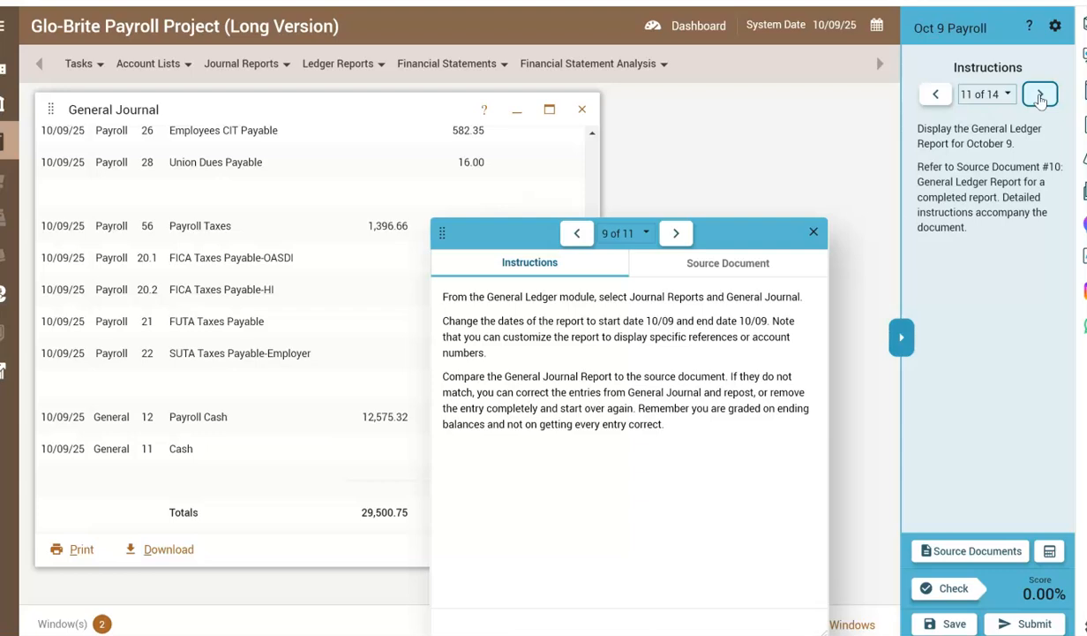
Bring up source document 10, view its completed General Ledger report and read the accompanying instructions.
{"action": "left_click", "coordinate": [676, 234]}
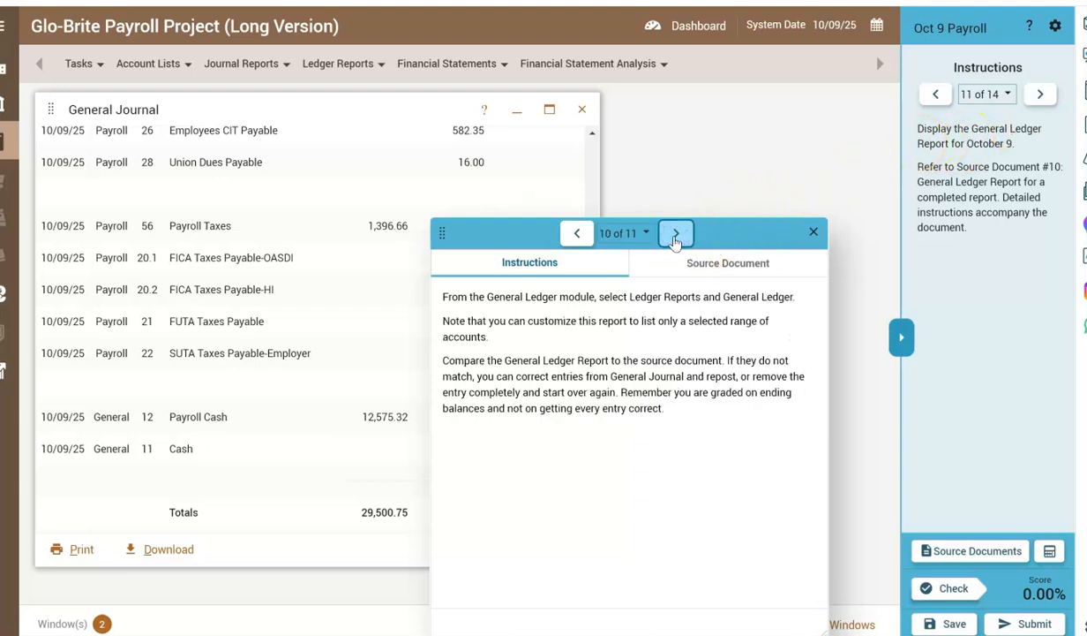
{"action": "left_click", "coordinate": [706, 267]}
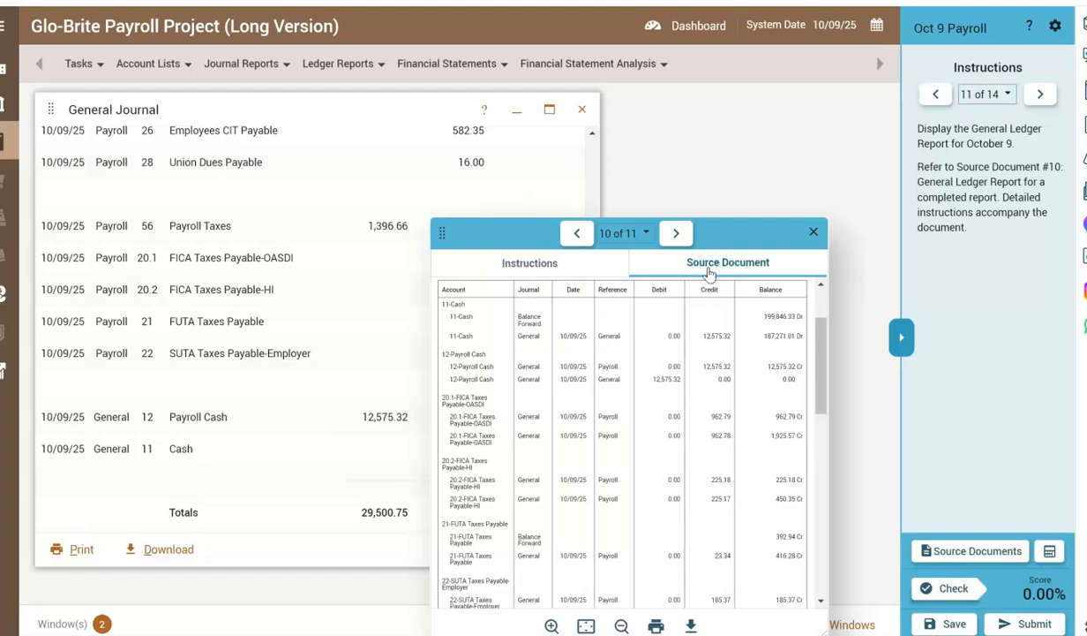
{"action": "left_click_drag", "start_coordinate": [733, 235], "coordinate": [858, 254]}
{"action": "left_click", "coordinate": [673, 264]}
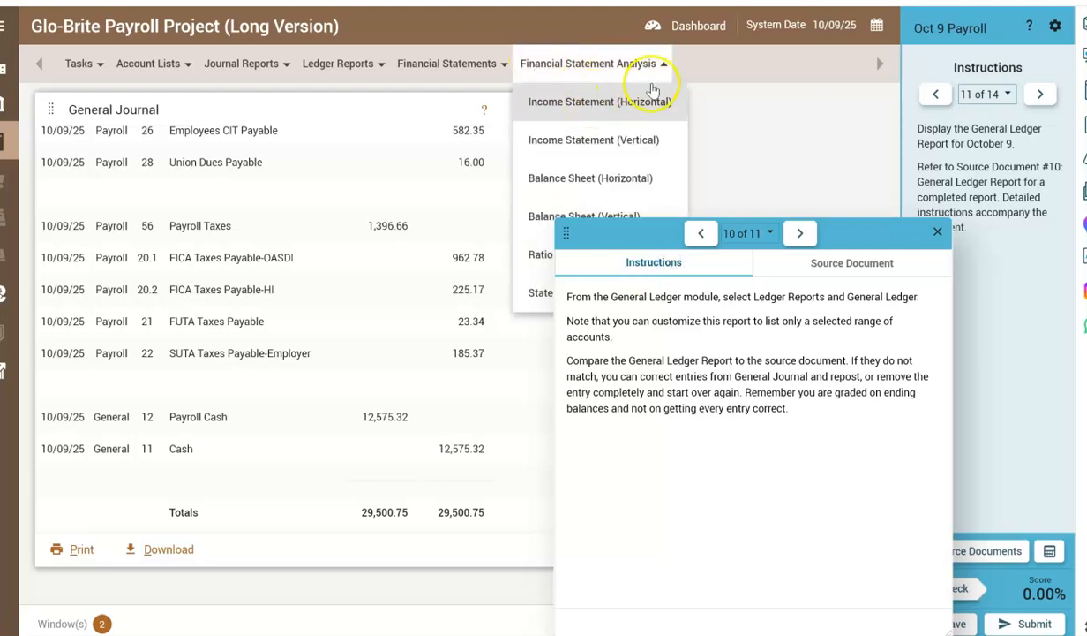
Close the General Journal report and display the General Ledger report for accounts 11-Cash to 56-Payroll Taxes.
{"action": "left_click", "coordinate": [575, 113]}
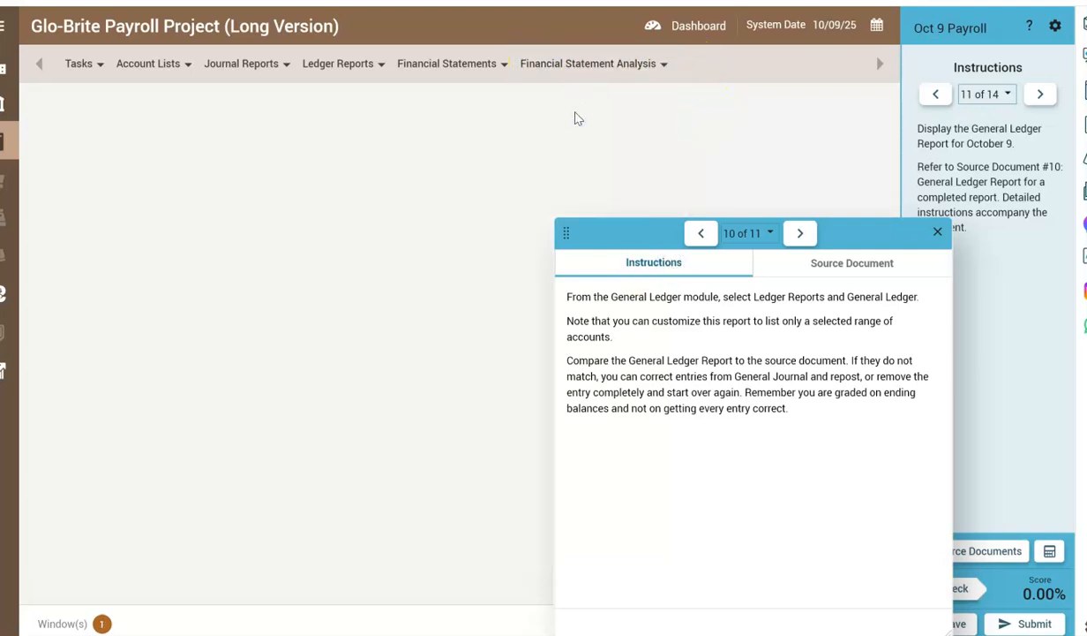
{"action": "left_click", "coordinate": [186, 63]}
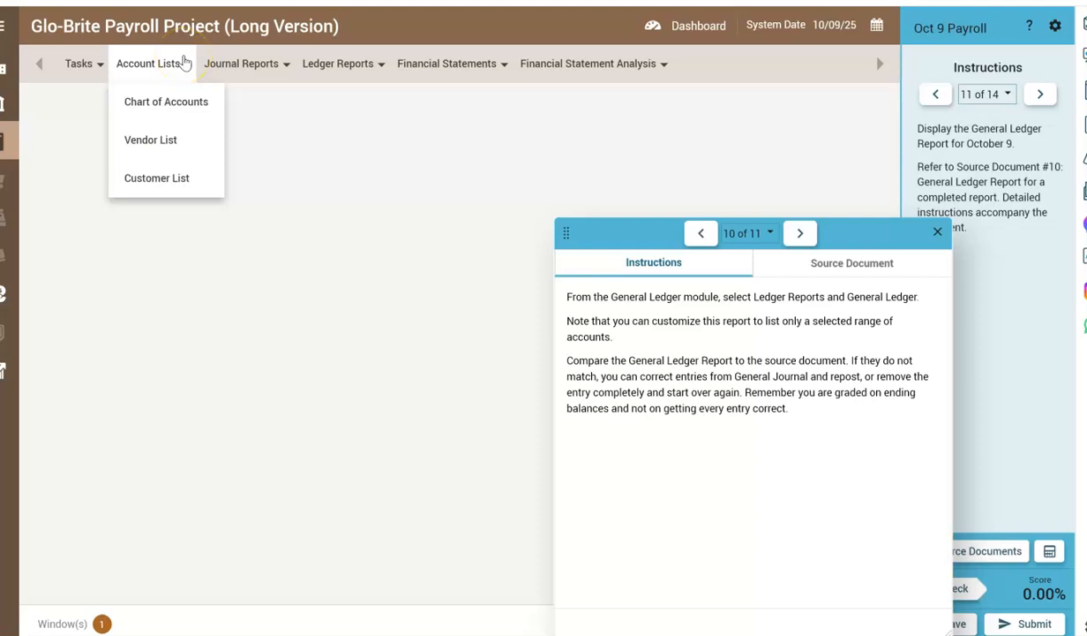
{"action": "left_click", "coordinate": [332, 65]}
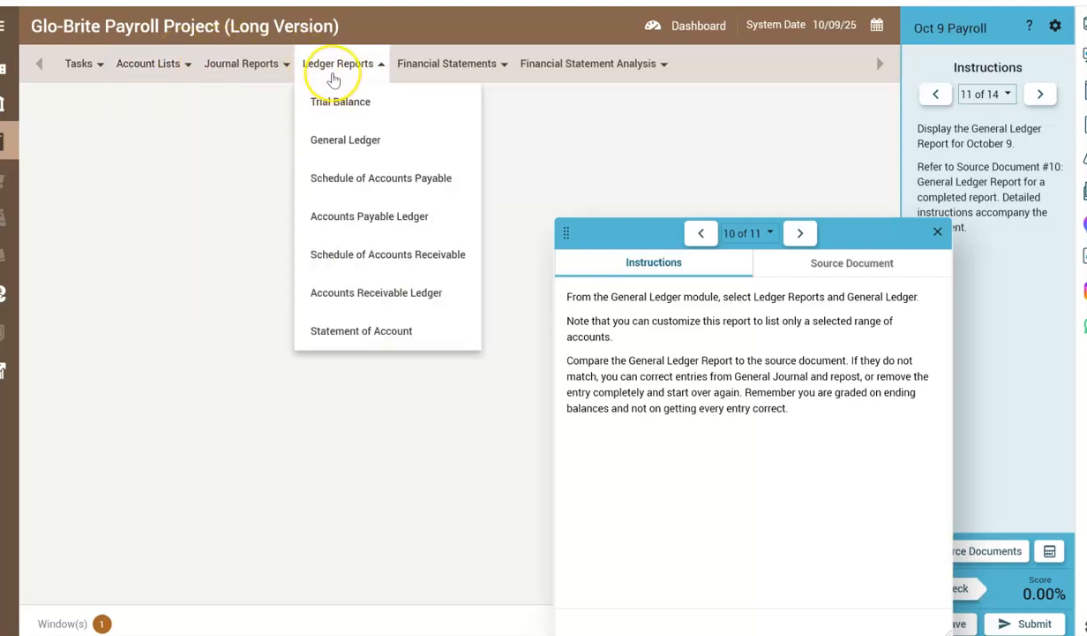
{"action": "left_click", "coordinate": [343, 139]}
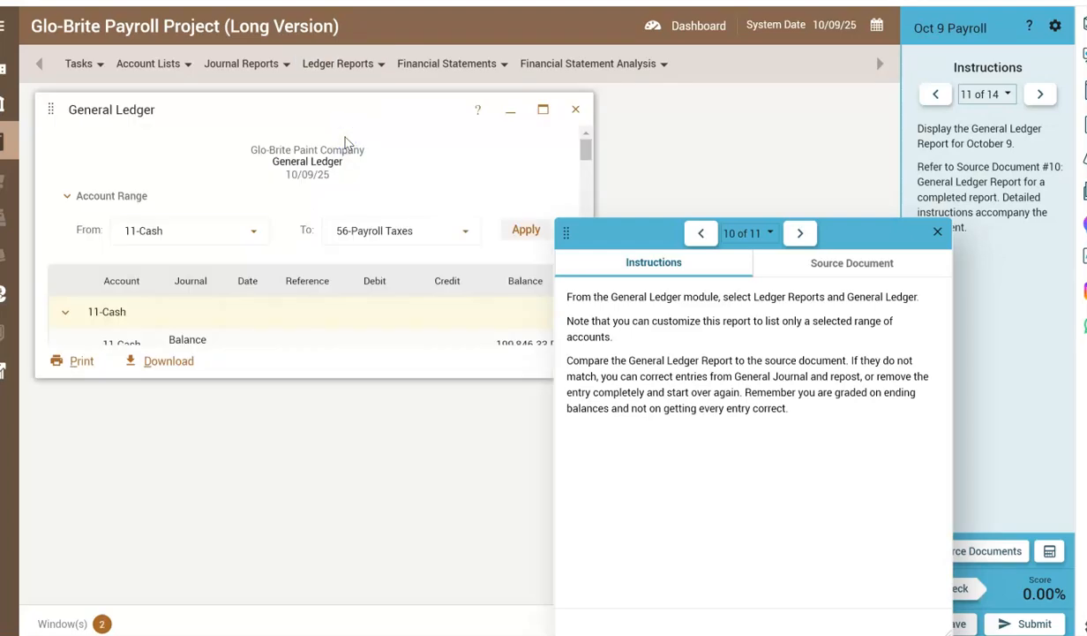
{"action": "left_click", "coordinate": [535, 231]}
Show source document 10's completed report and maximize the General Ledger report, keeping its balance figures uncovered.
{"action": "left_click_drag", "start_coordinate": [876, 232], "coordinate": [978, 194]}
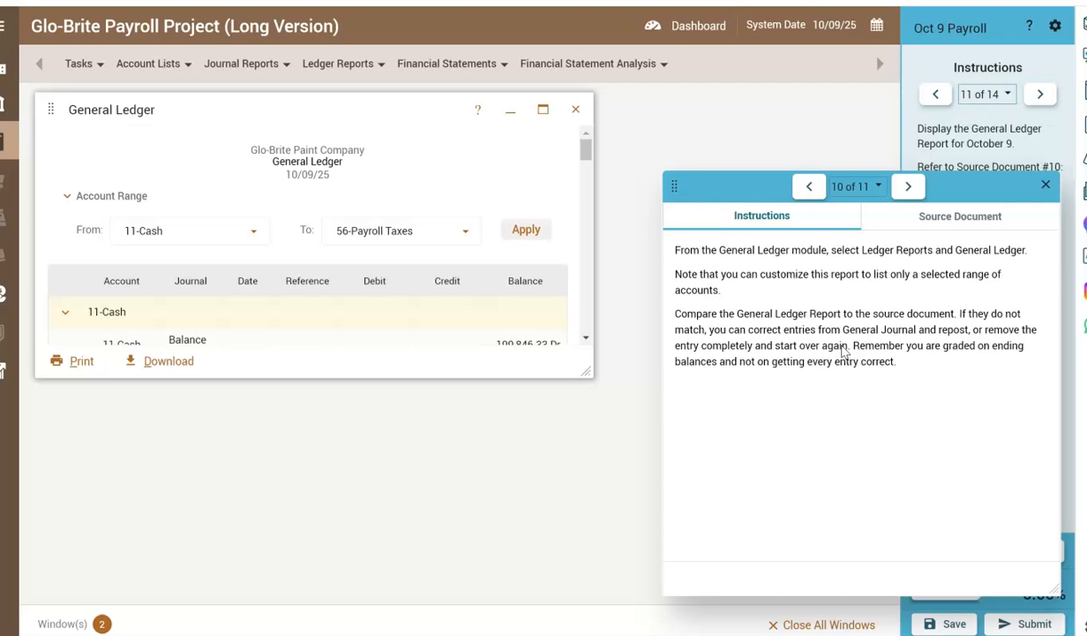
{"action": "left_click", "coordinate": [906, 212]}
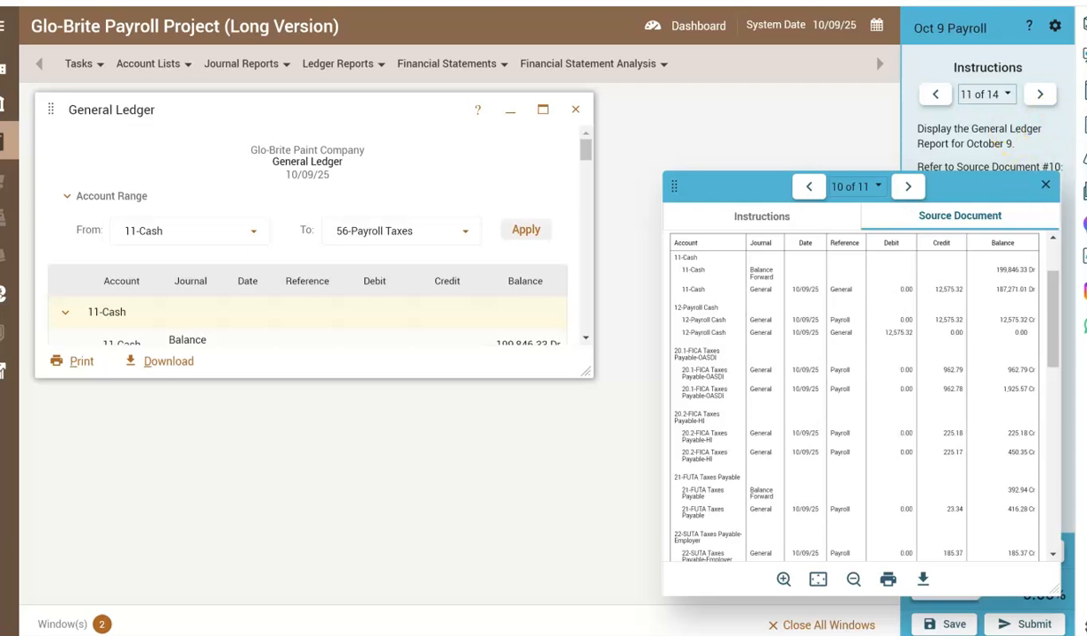
{"action": "left_click", "coordinate": [594, 262]}
{"action": "left_click", "coordinate": [587, 258]}
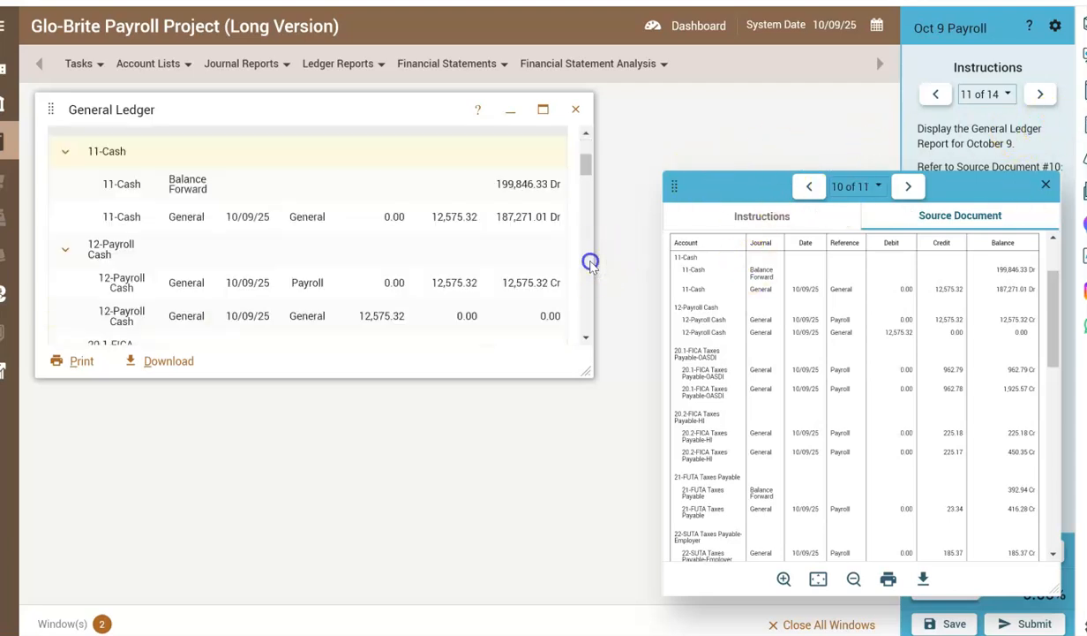
{"action": "left_click", "coordinate": [547, 109]}
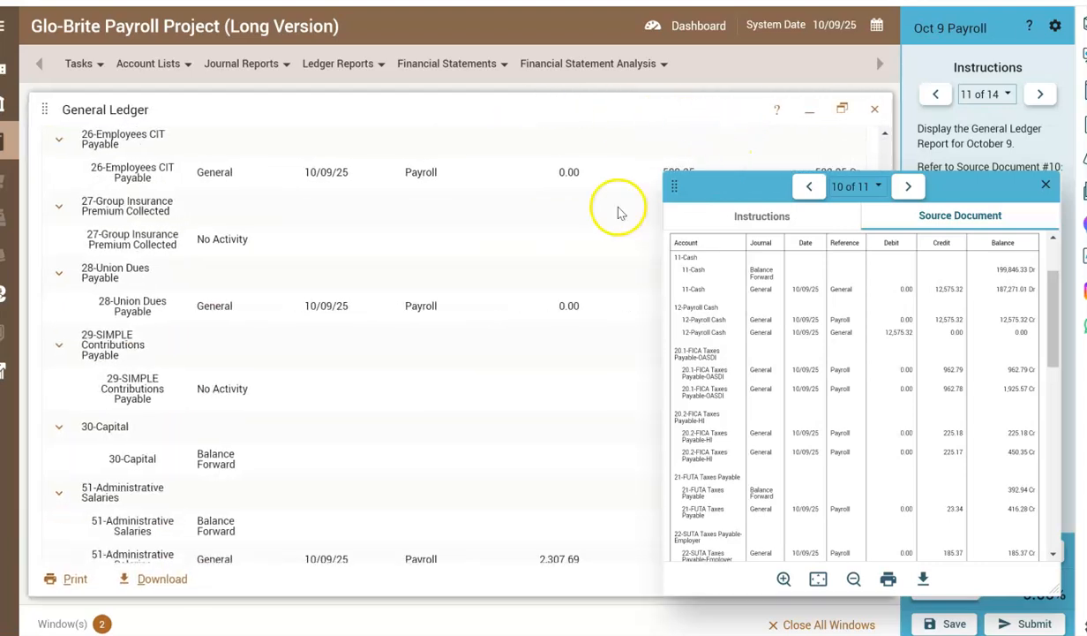
{"action": "left_click_drag", "start_coordinate": [979, 186], "coordinate": [198, 415]}
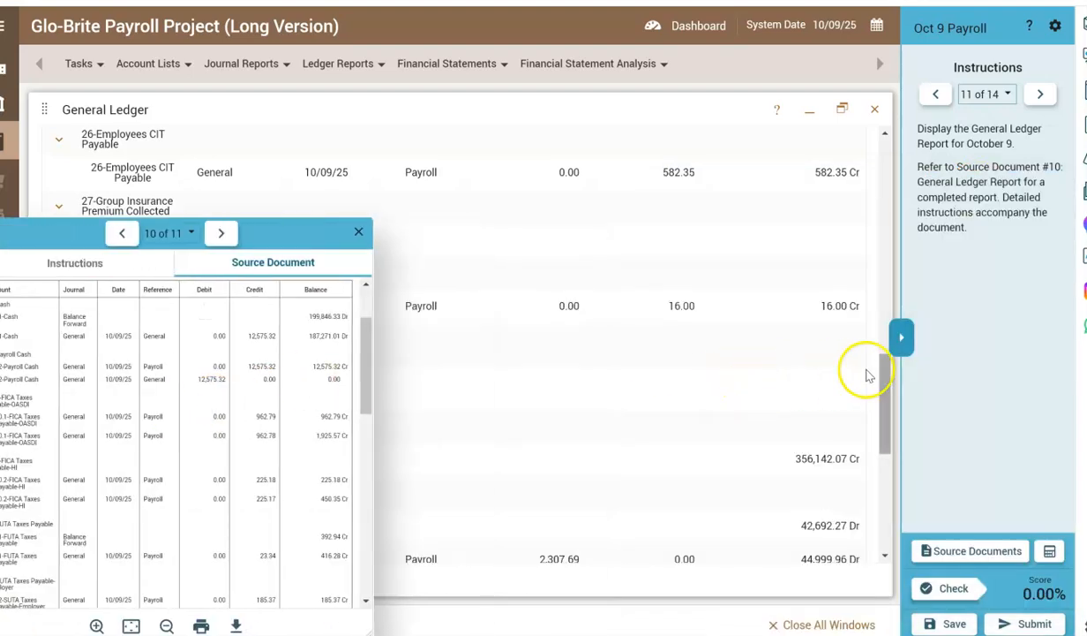
Compare the General Ledger report's entries and balances with source document 10 from Cash through Payroll Taxes, and close the report.
{"action": "left_click_drag", "start_coordinate": [885, 368], "coordinate": [884, 150]}
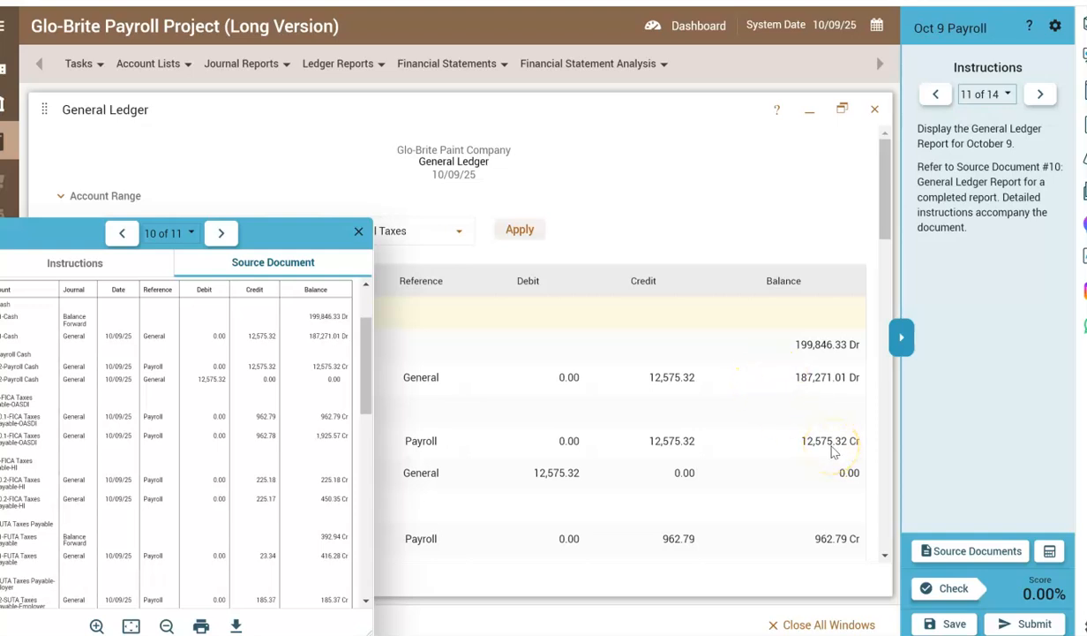
{"action": "left_click_drag", "start_coordinate": [885, 216], "coordinate": [898, 331]}
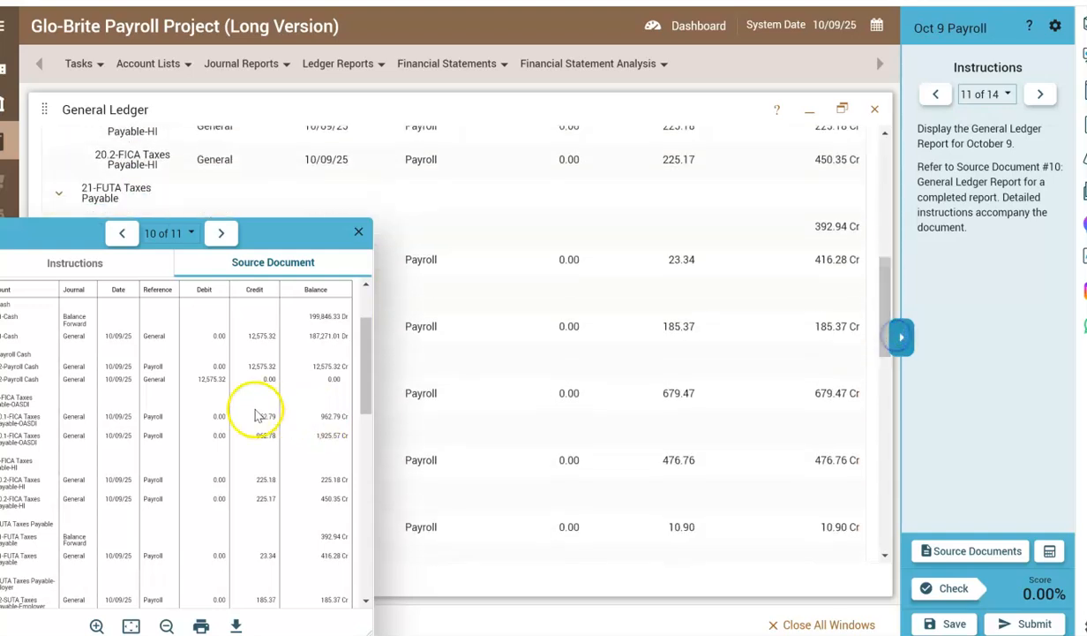
{"action": "left_click", "coordinate": [364, 388]}
{"action": "left_click_drag", "start_coordinate": [364, 388], "coordinate": [357, 512]}
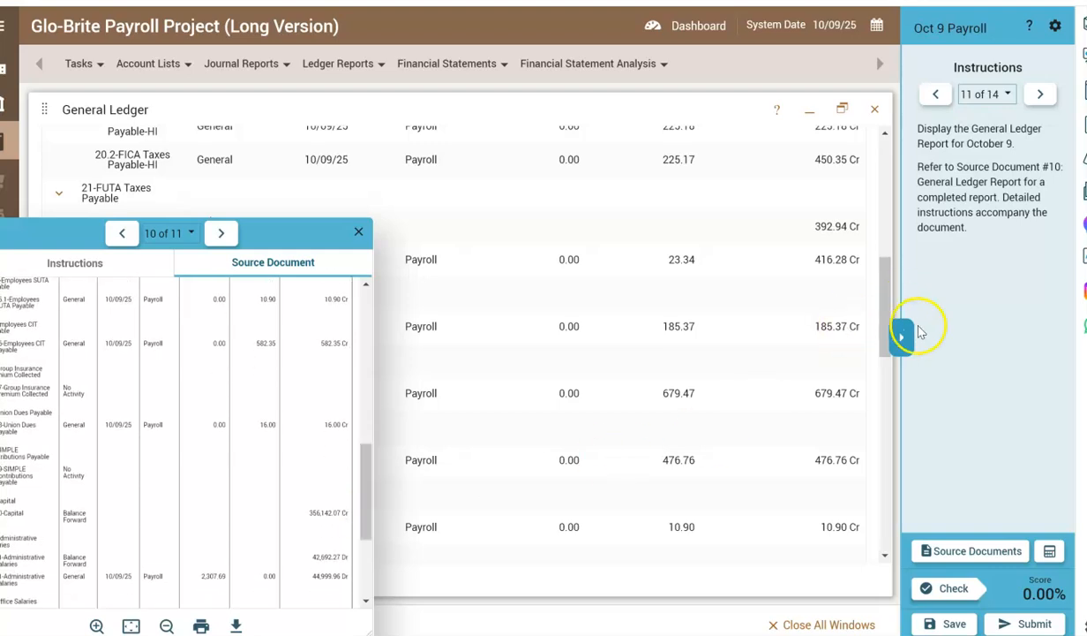
{"action": "left_click_drag", "start_coordinate": [894, 264], "coordinate": [892, 374]}
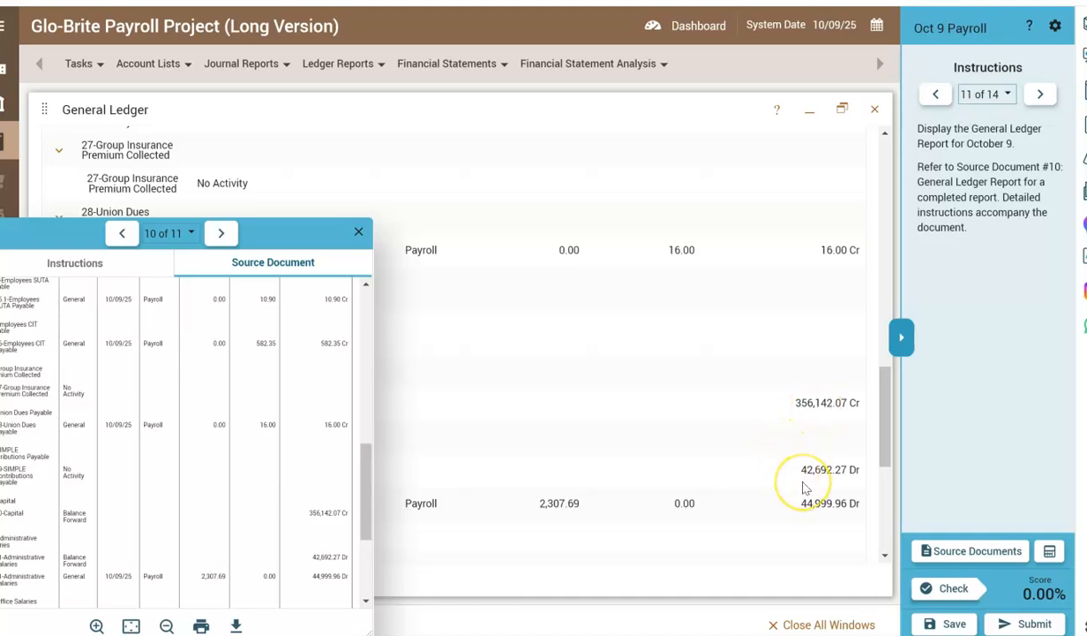
{"action": "left_click_drag", "start_coordinate": [887, 446], "coordinate": [887, 528]}
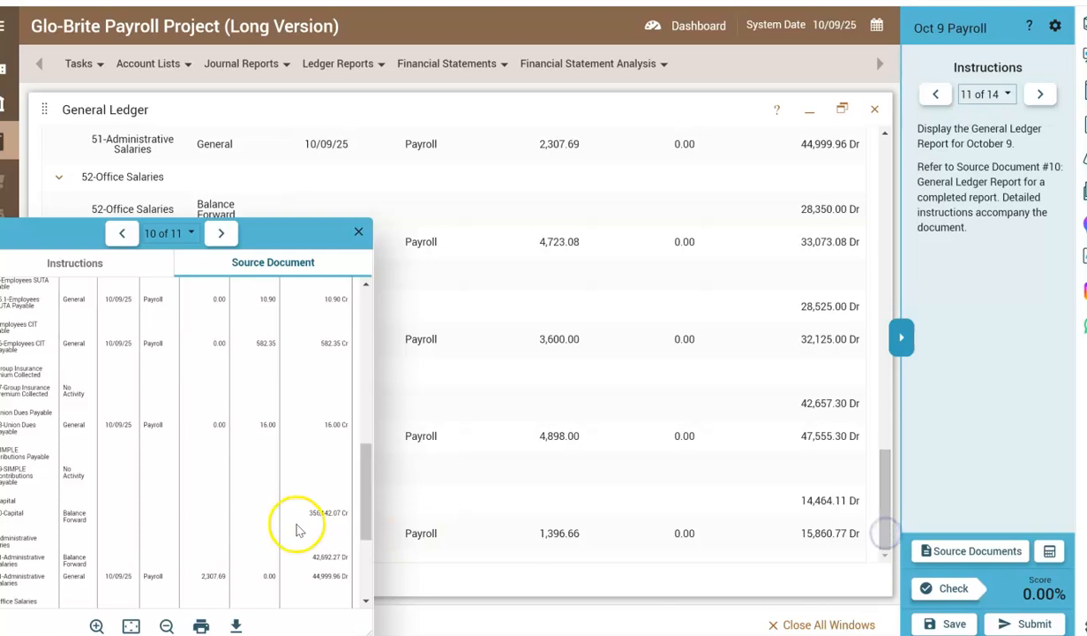
{"action": "left_click_drag", "start_coordinate": [367, 516], "coordinate": [353, 603]}
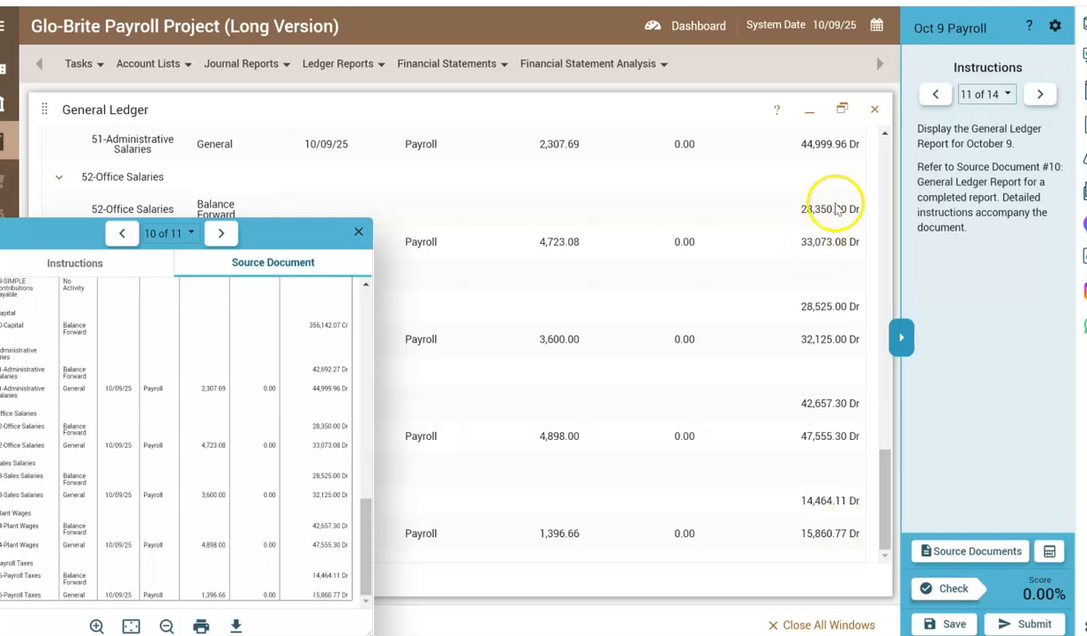
{"action": "left_click", "coordinate": [877, 111]}
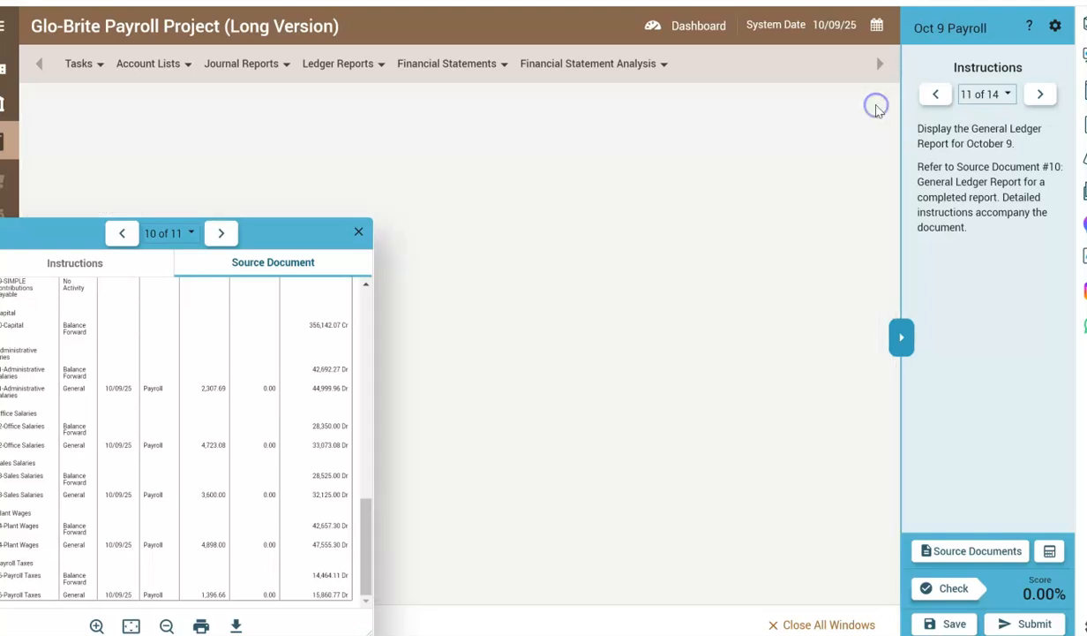
Advance the project instructions to step 12 and read source document 11's Labor Distribution graph and instructions.
{"action": "left_click", "coordinate": [1040, 94]}
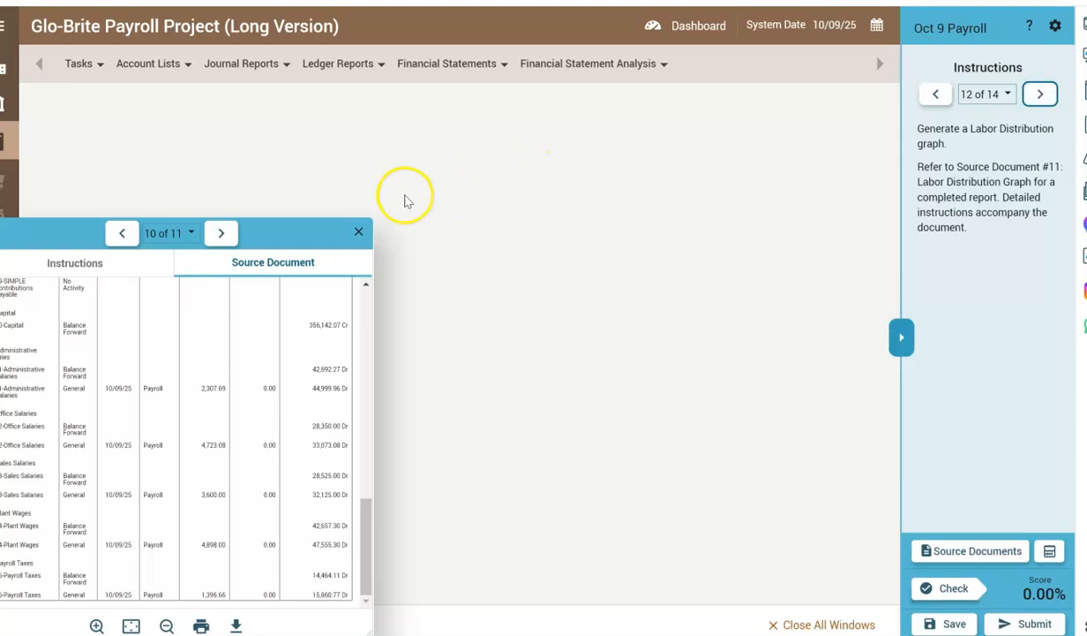
{"action": "left_click_drag", "start_coordinate": [287, 232], "coordinate": [677, 176]}
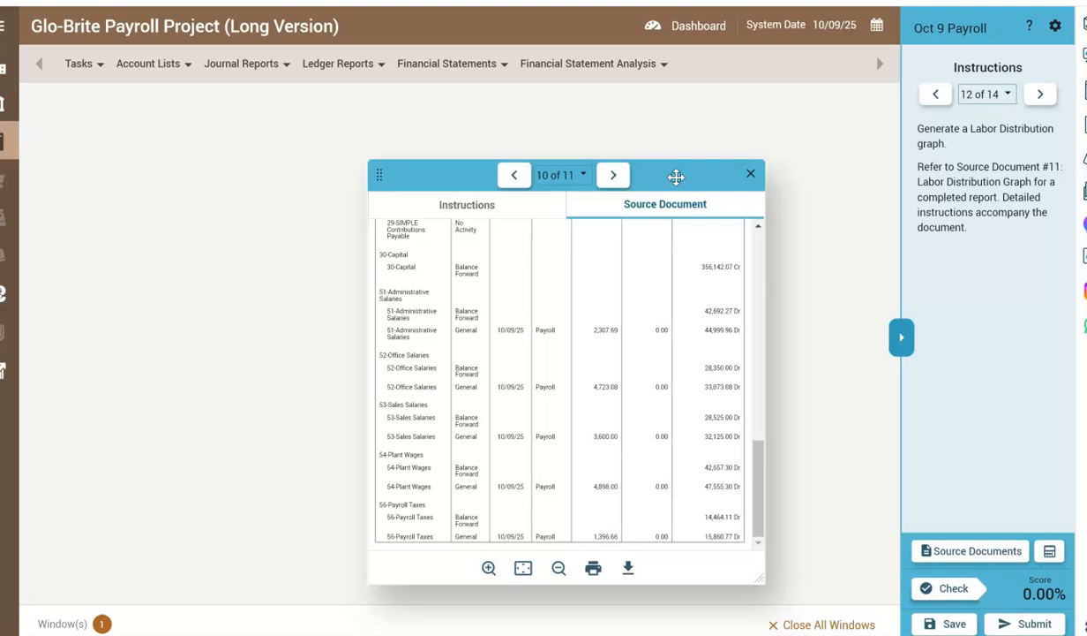
{"action": "left_click", "coordinate": [680, 173]}
{"action": "left_click", "coordinate": [613, 176]}
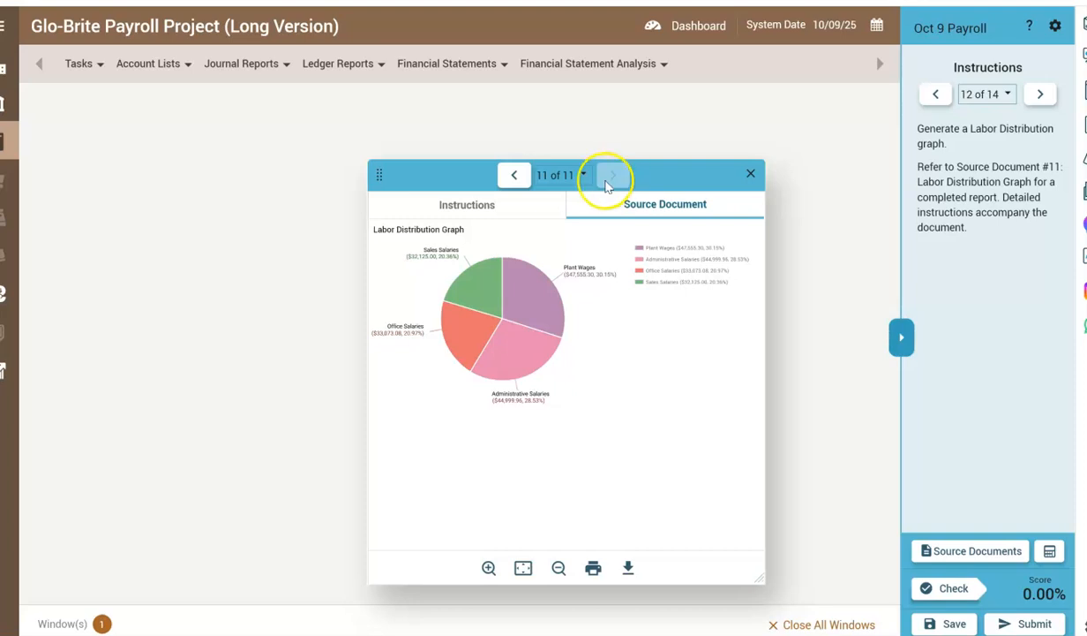
{"action": "left_click", "coordinate": [472, 205]}
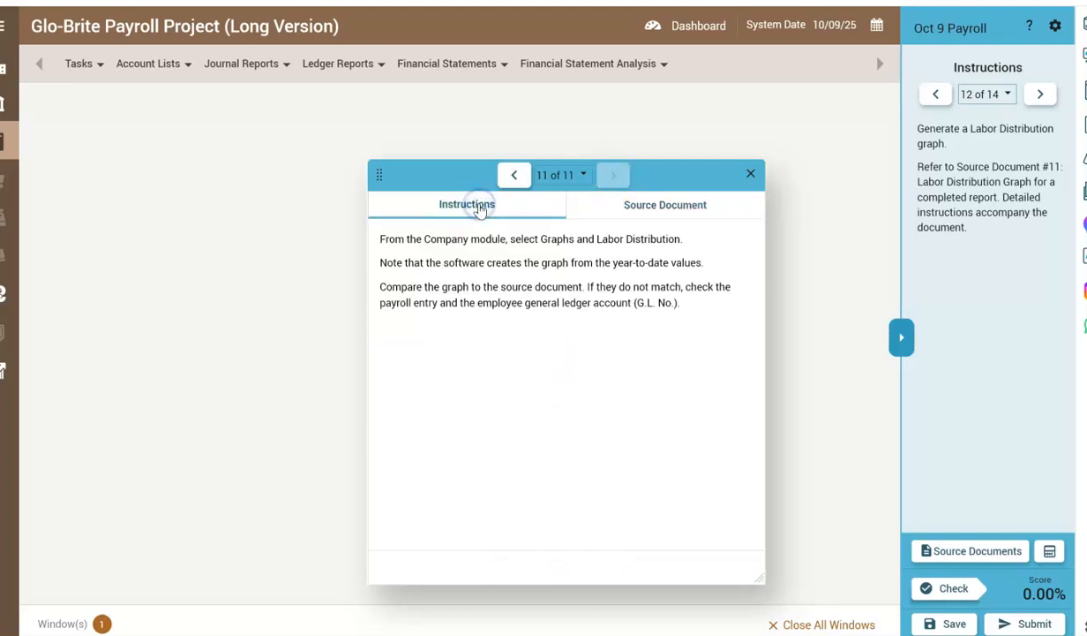
{"action": "left_click_drag", "start_coordinate": [423, 164], "coordinate": [592, 191]}
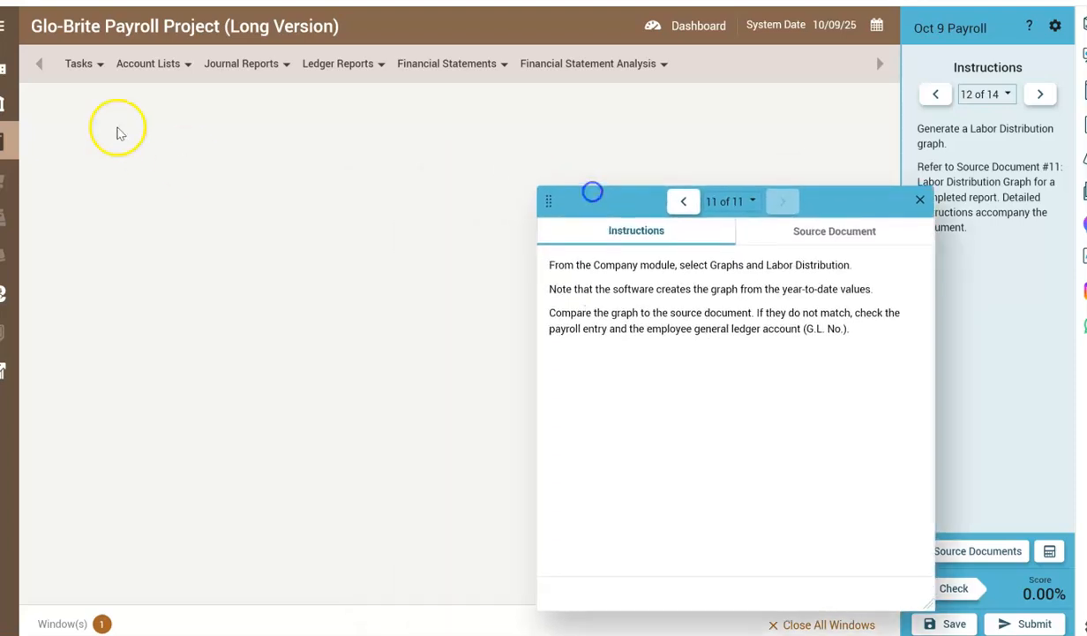
Generate the Labor Distribution graph from the Company module and compare it with source document 11's graph.
{"action": "left_click", "coordinate": [4, 27]}
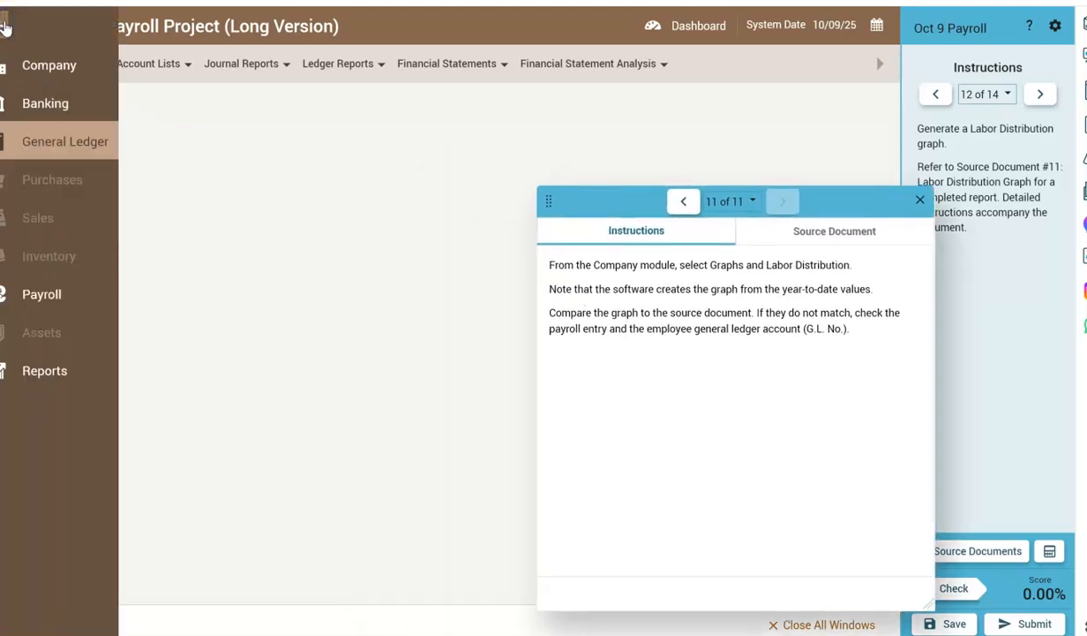
{"action": "left_click", "coordinate": [29, 67]}
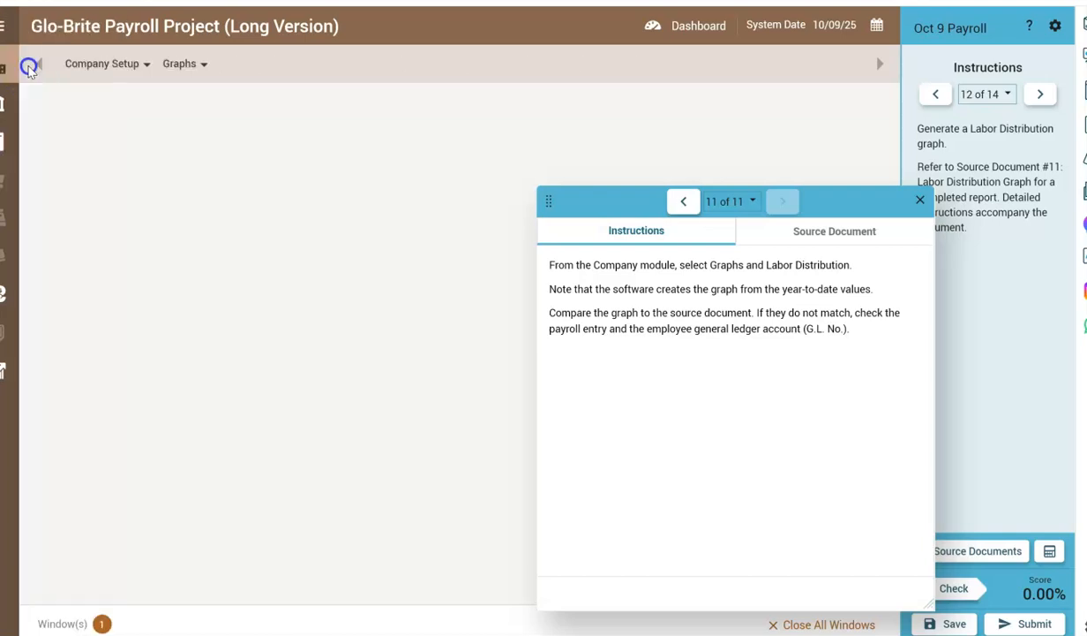
{"action": "left_click", "coordinate": [170, 67]}
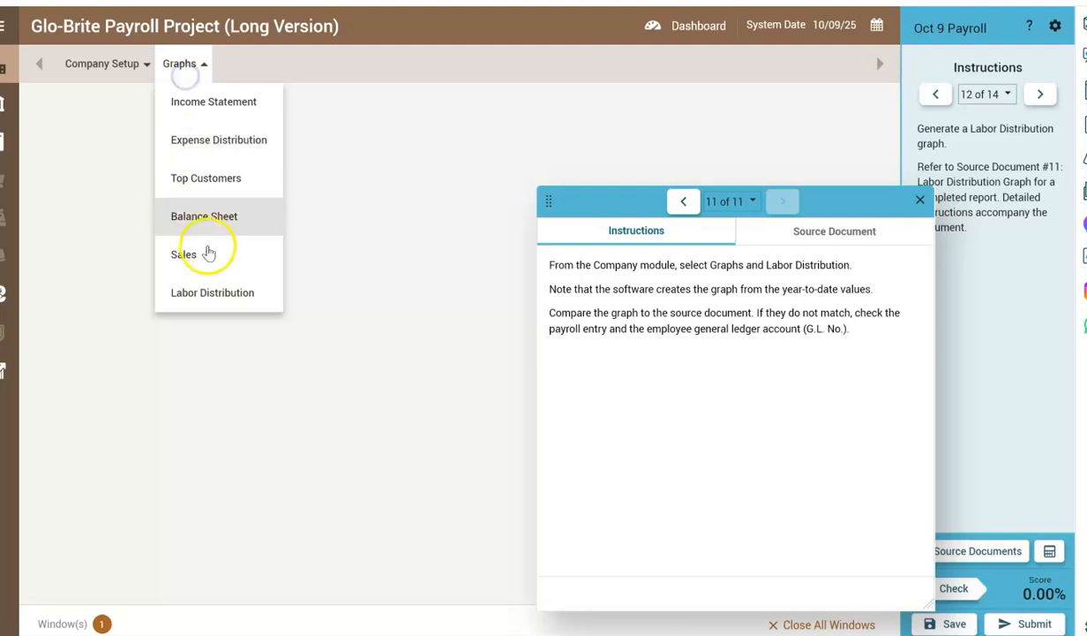
{"action": "left_click", "coordinate": [220, 295]}
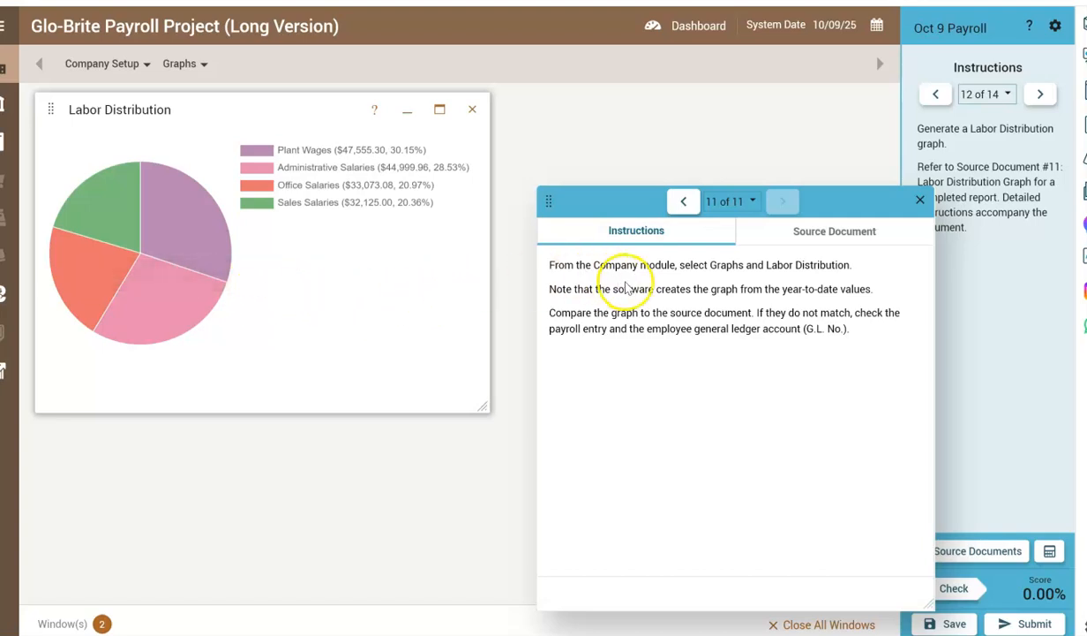
{"action": "left_click", "coordinate": [869, 237]}
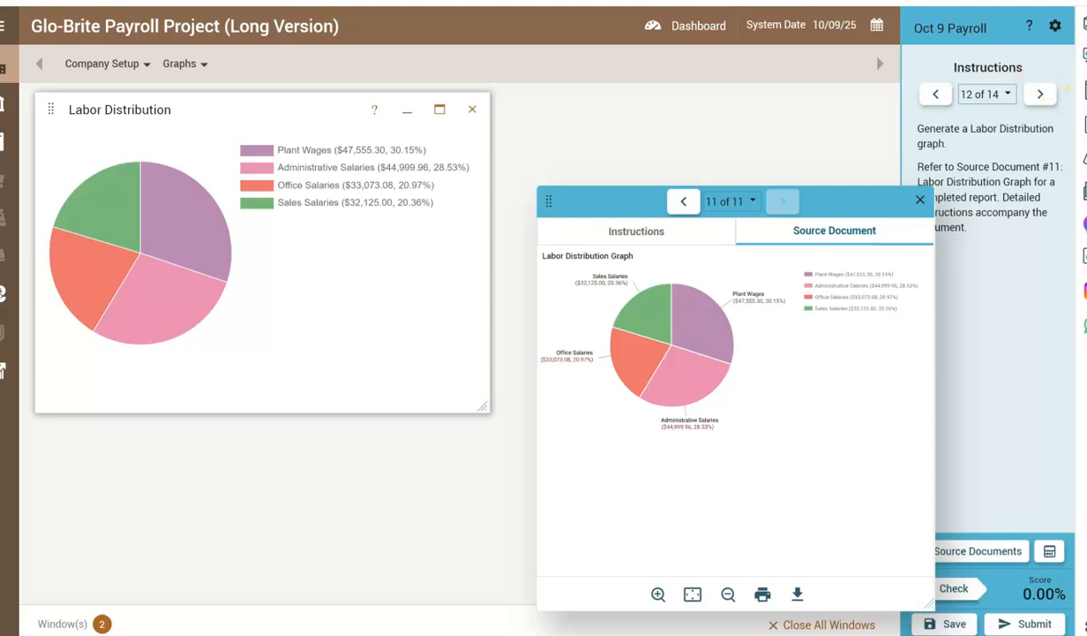
Advance the project instructions to step 13 and close the source document and Labor Distribution graph windows.
{"action": "left_click", "coordinate": [920, 199]}
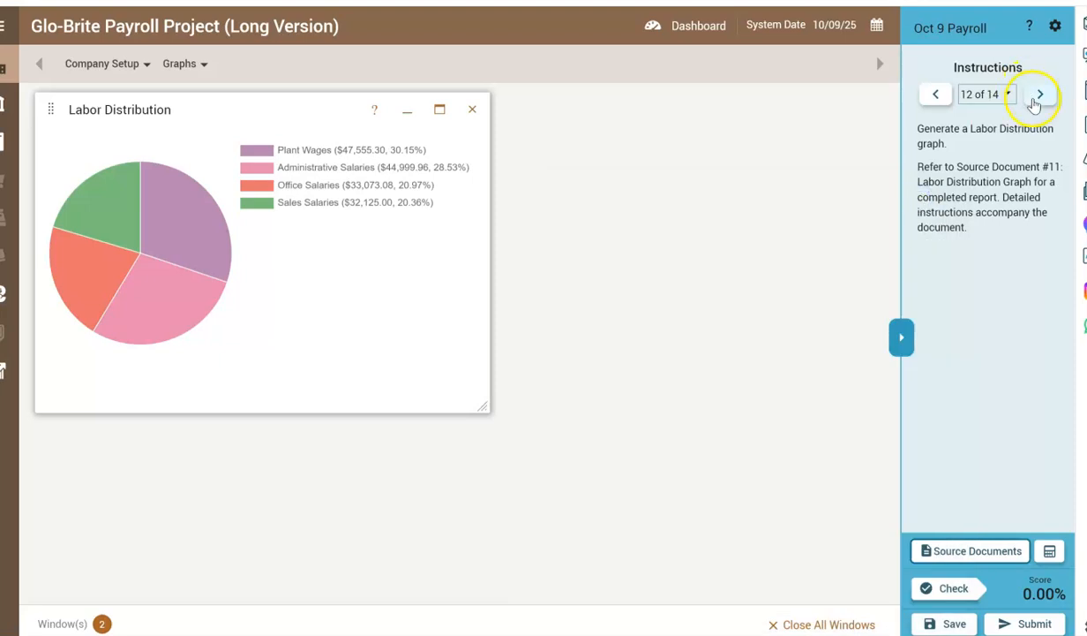
{"action": "left_click", "coordinate": [1038, 95]}
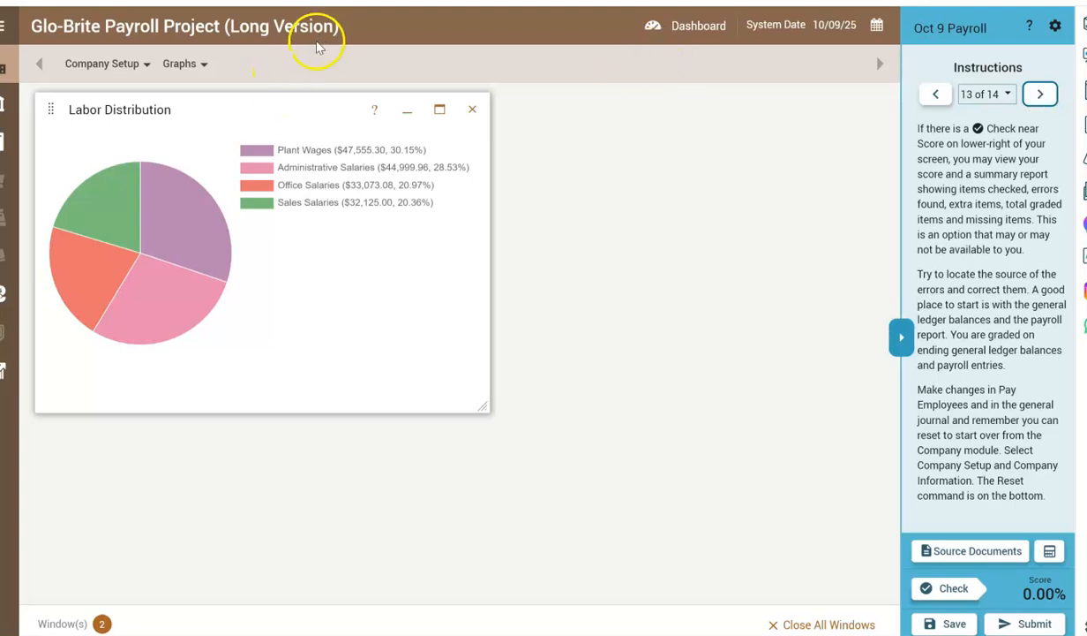
{"action": "left_click", "coordinate": [473, 111]}
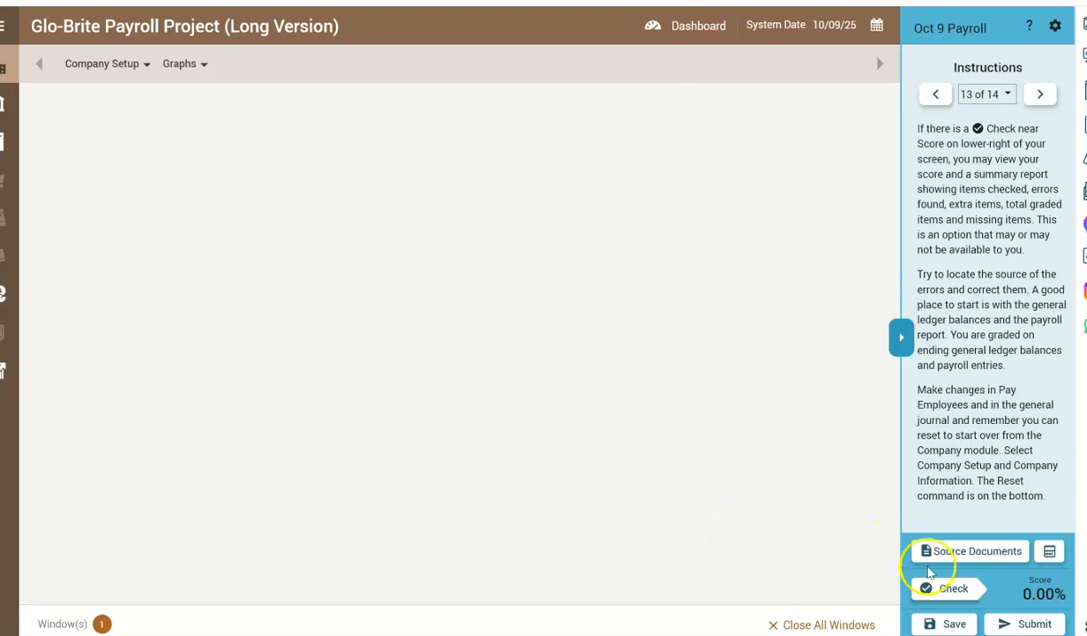
Run the work check for the Oct 9 Payroll project and maximize the Check My Work Summary.
{"action": "left_click", "coordinate": [951, 588]}
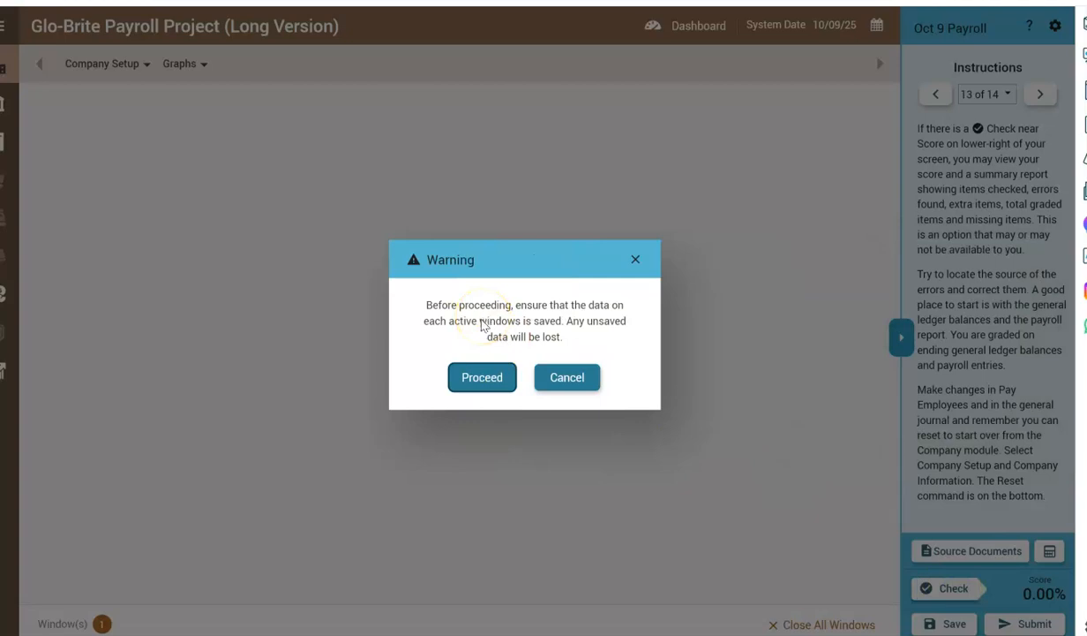
{"action": "left_click", "coordinate": [475, 376]}
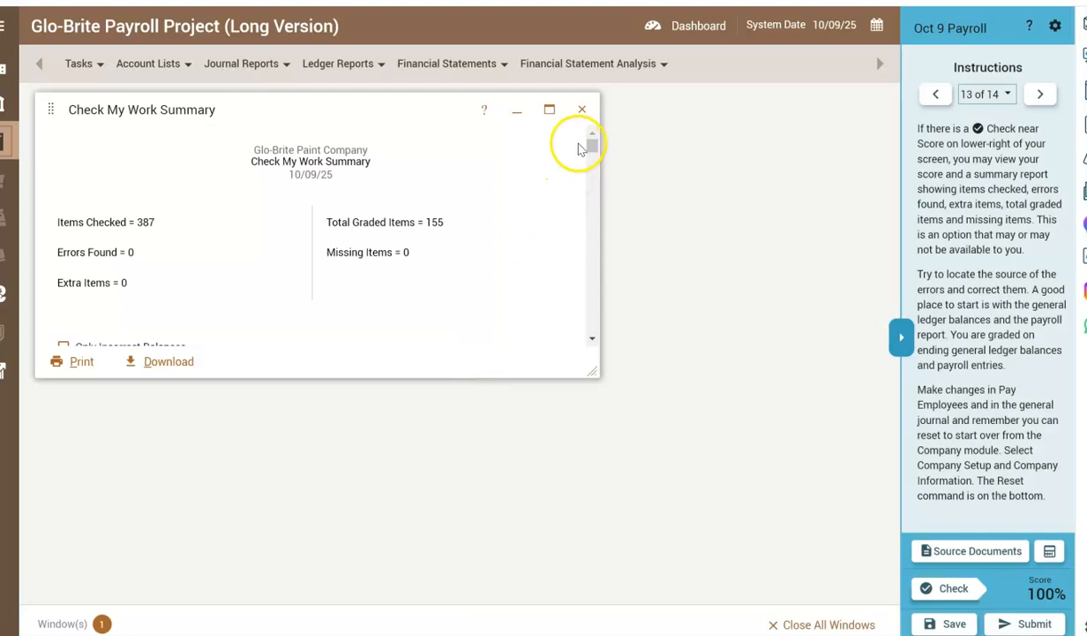
{"action": "left_click", "coordinate": [551, 113]}
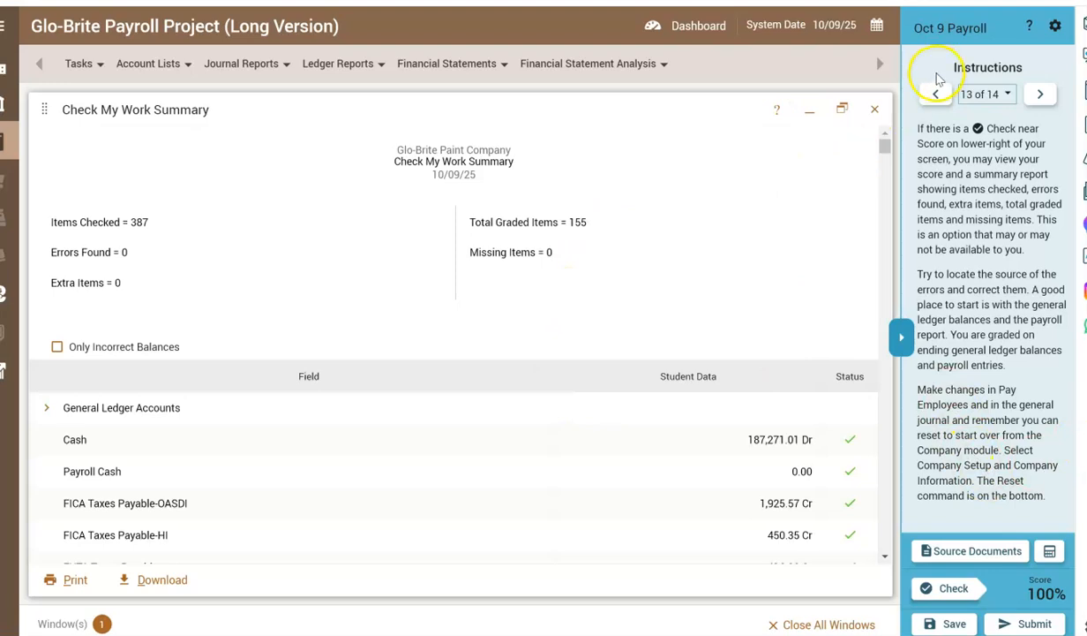
Close the Check My Work Summary and advance the project instructions to step 14.
{"action": "left_click", "coordinate": [876, 108]}
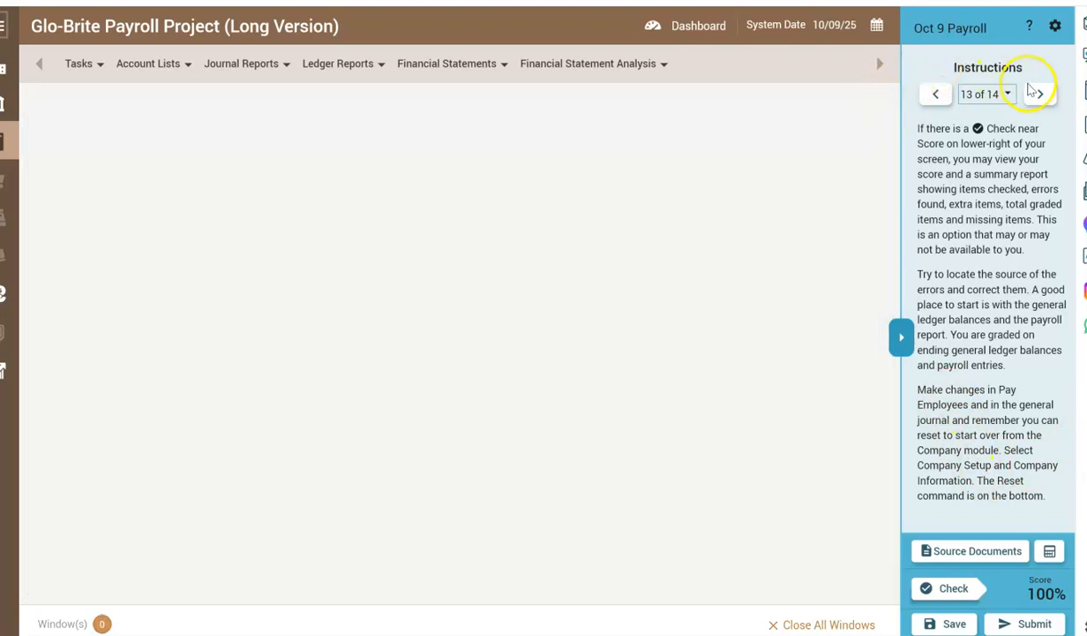
{"action": "left_click", "coordinate": [1040, 94]}
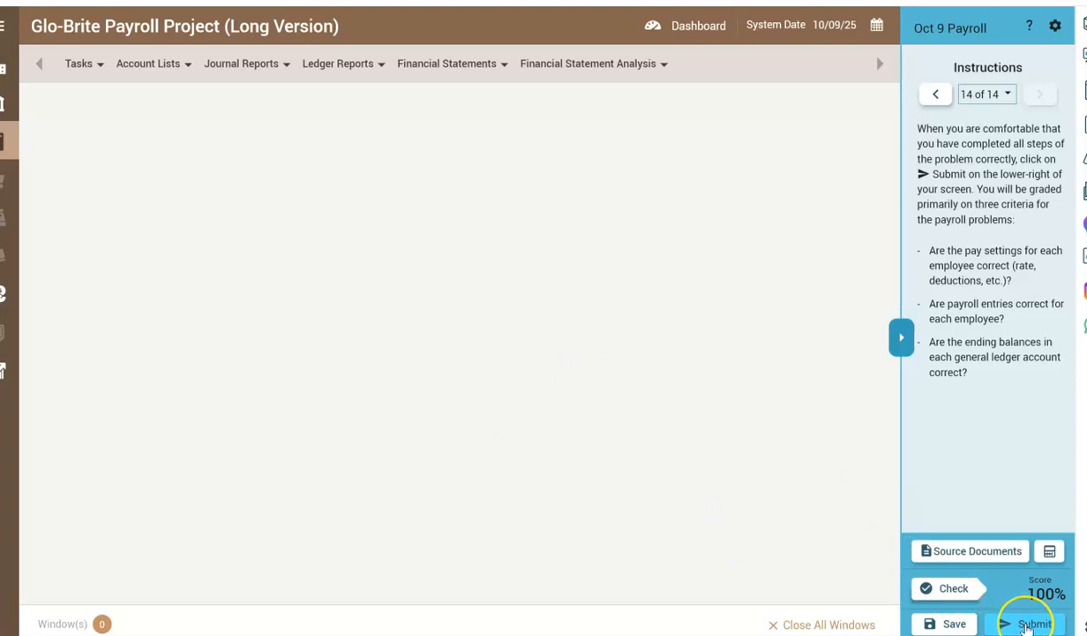
Submit the completed Oct 9 Payroll assignment for grading and confirm the submission.
{"action": "left_click", "coordinate": [1027, 625]}
{"action": "left_click", "coordinate": [1027, 624]}
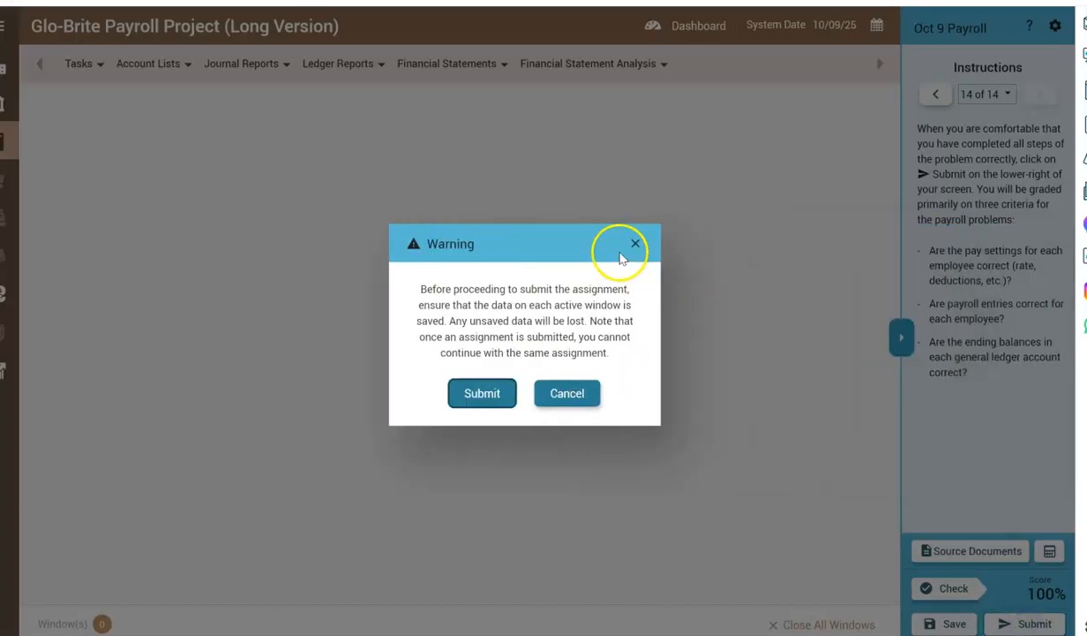
{"action": "left_click", "coordinate": [476, 393]}
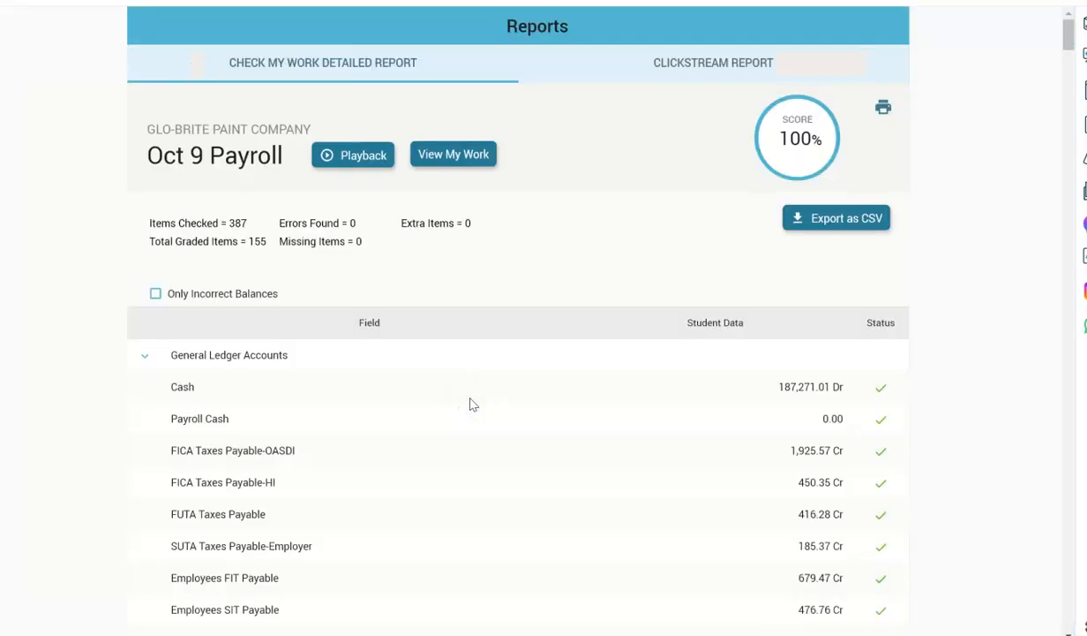
{"action": "left_click", "coordinate": [814, 221]}
{"action": "left_click", "coordinate": [199, 427]}
{"action": "left_click", "coordinate": [71, 621]}
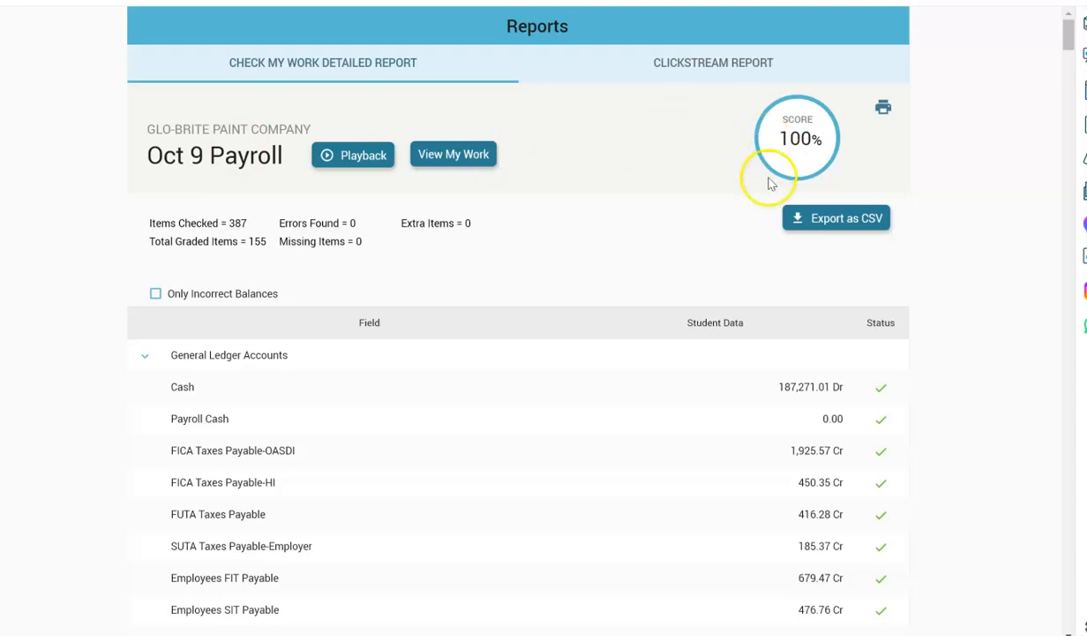
{"action": "mouse_move", "coordinate": [1068, 36]}
{"action": "left_mouse_down"}
{"action": "mouse_move", "coordinate": [1074, 625]}
{"action": "mouse_move", "coordinate": [1072, 28]}
{"action": "left_mouse_up"}
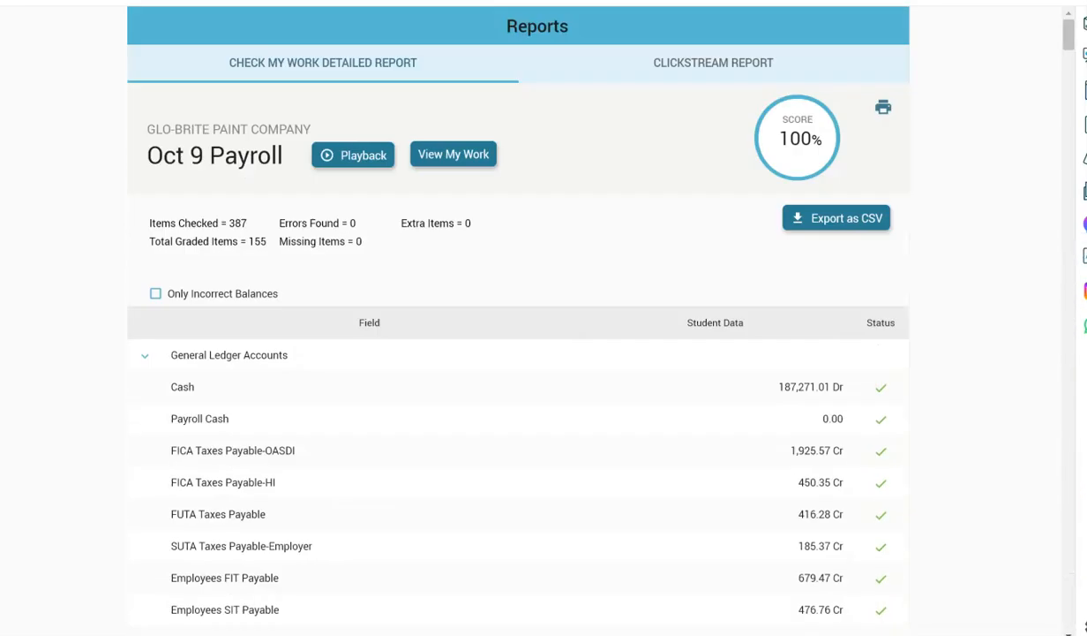